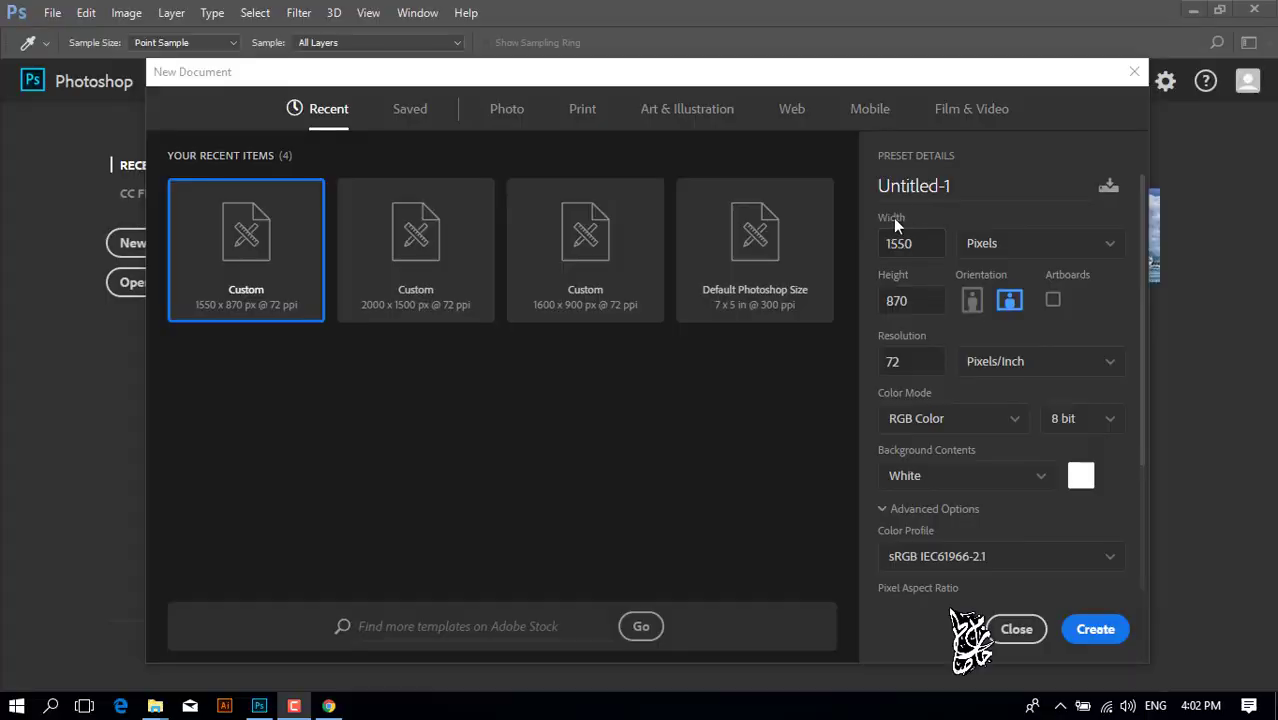
Create a new white 2500 × 1600 pixel document.
double_click(904, 240)
key(Tab)
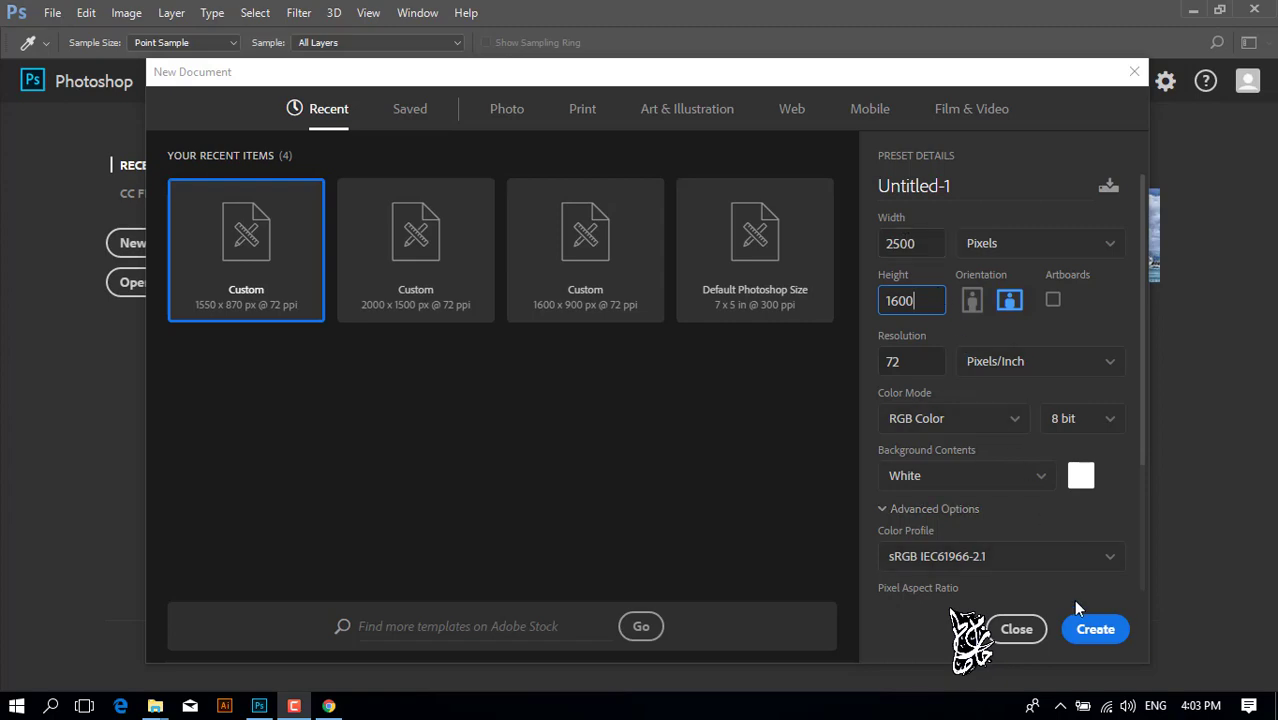
click(1090, 632)
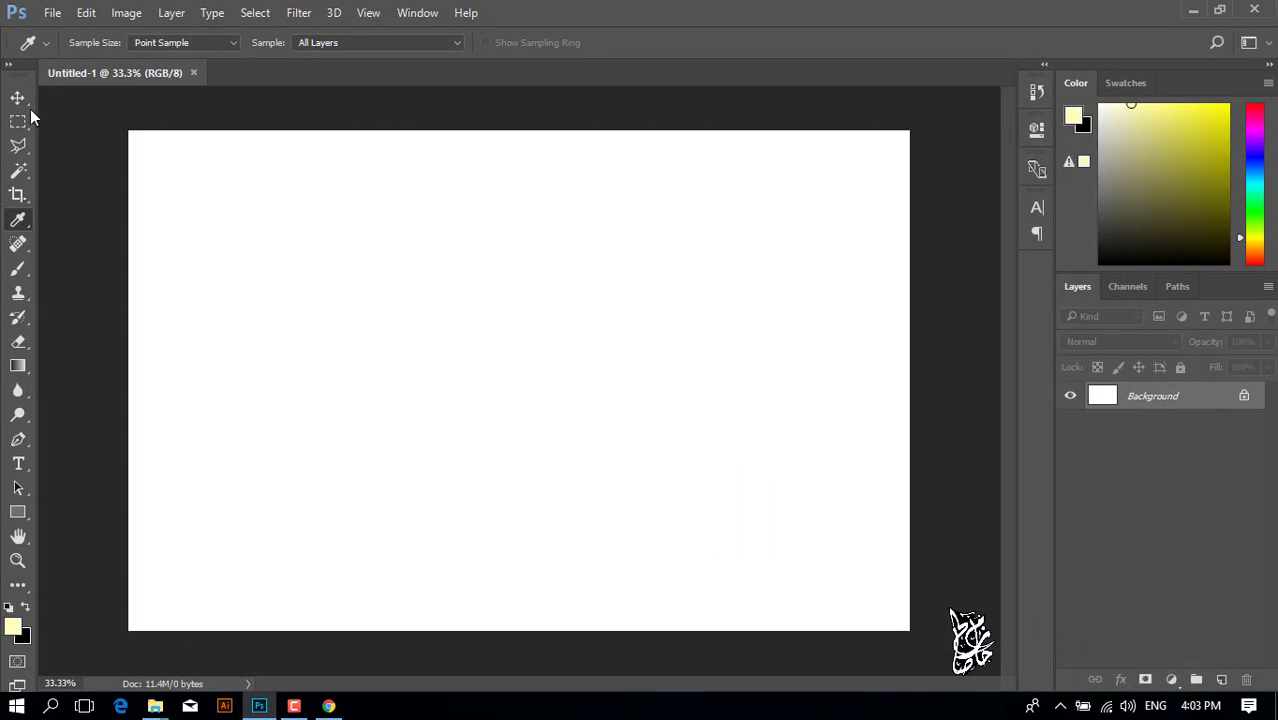
Place the nuit image from the Drown folder as an embedded layer.
click(18, 97)
click(52, 12)
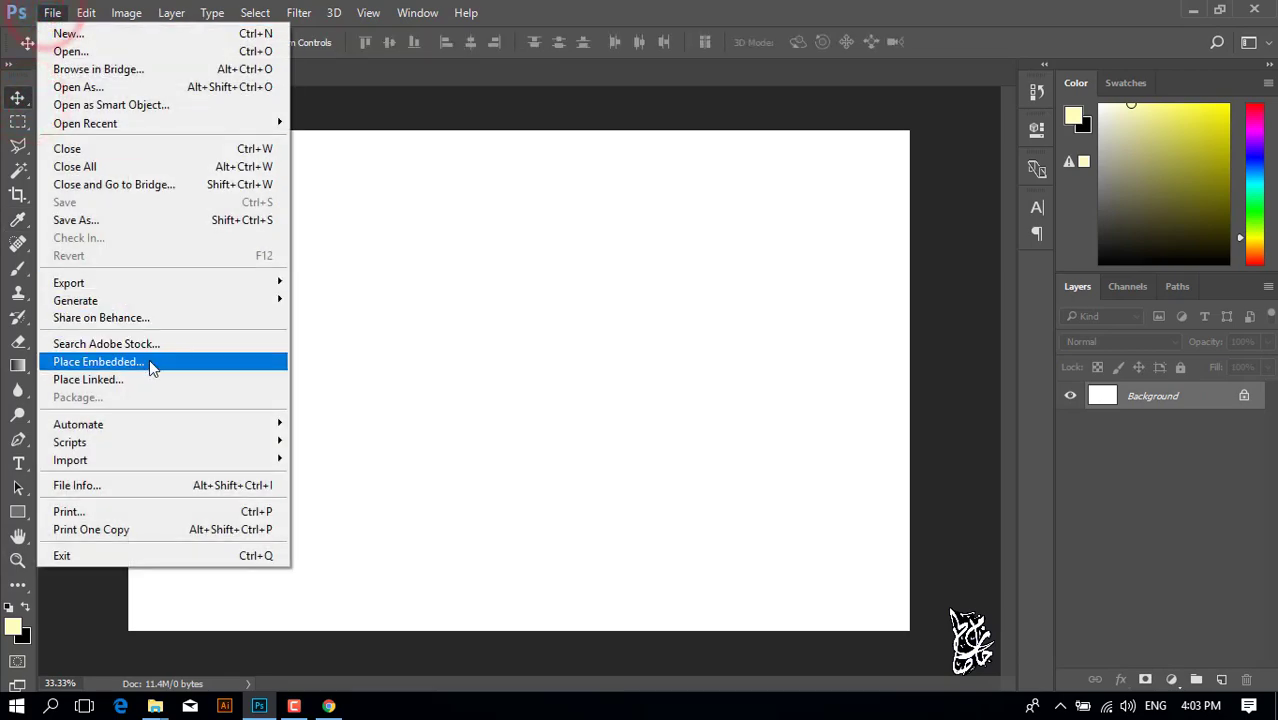
click(149, 362)
click(80, 104)
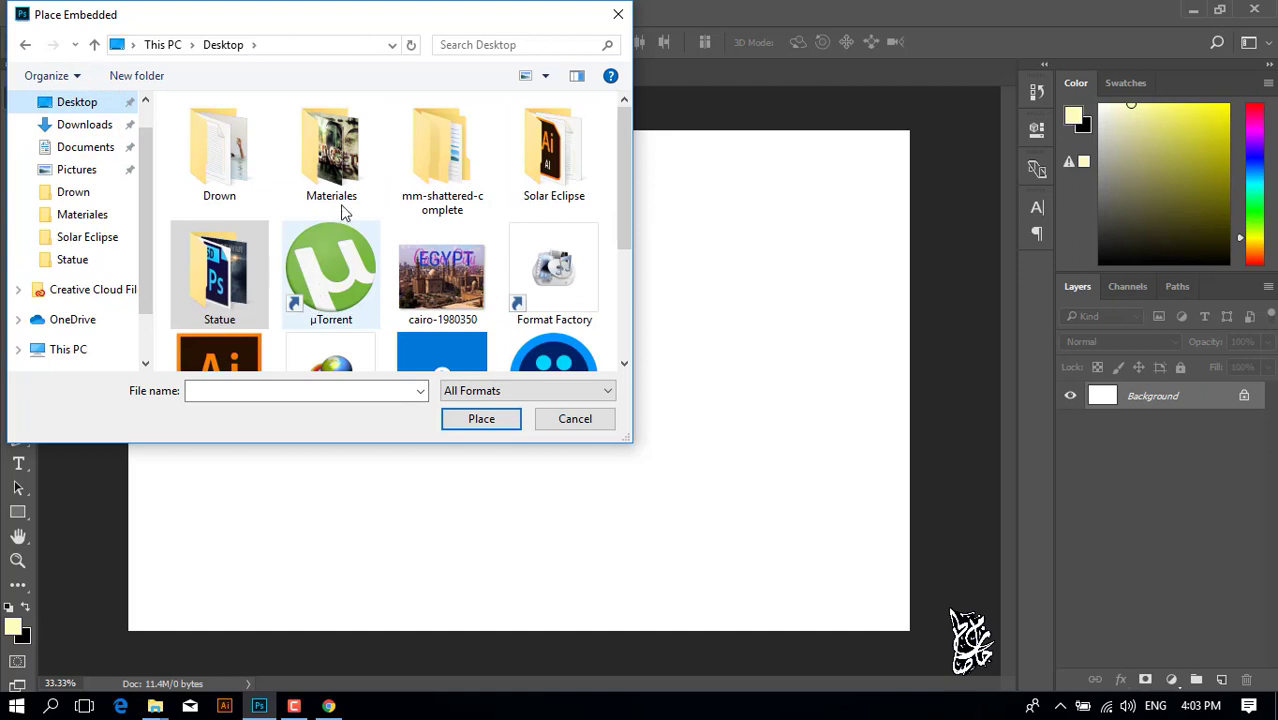
double_click(248, 167)
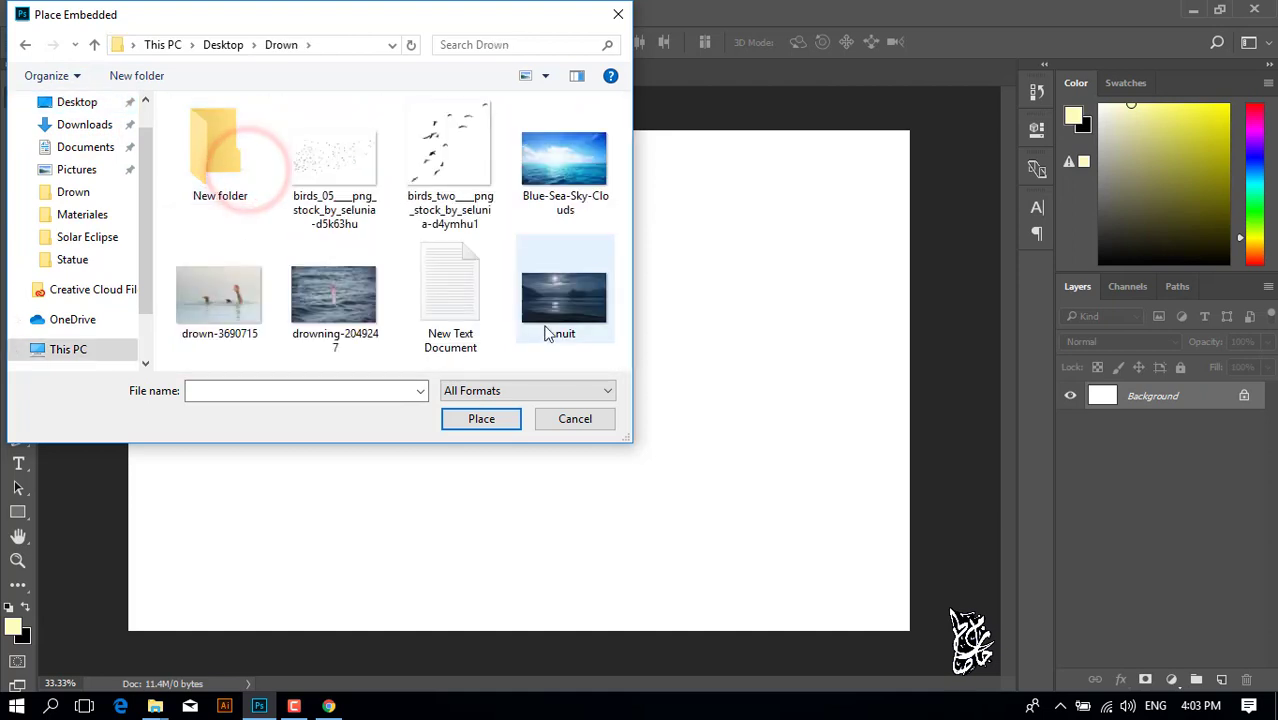
double_click(565, 316)
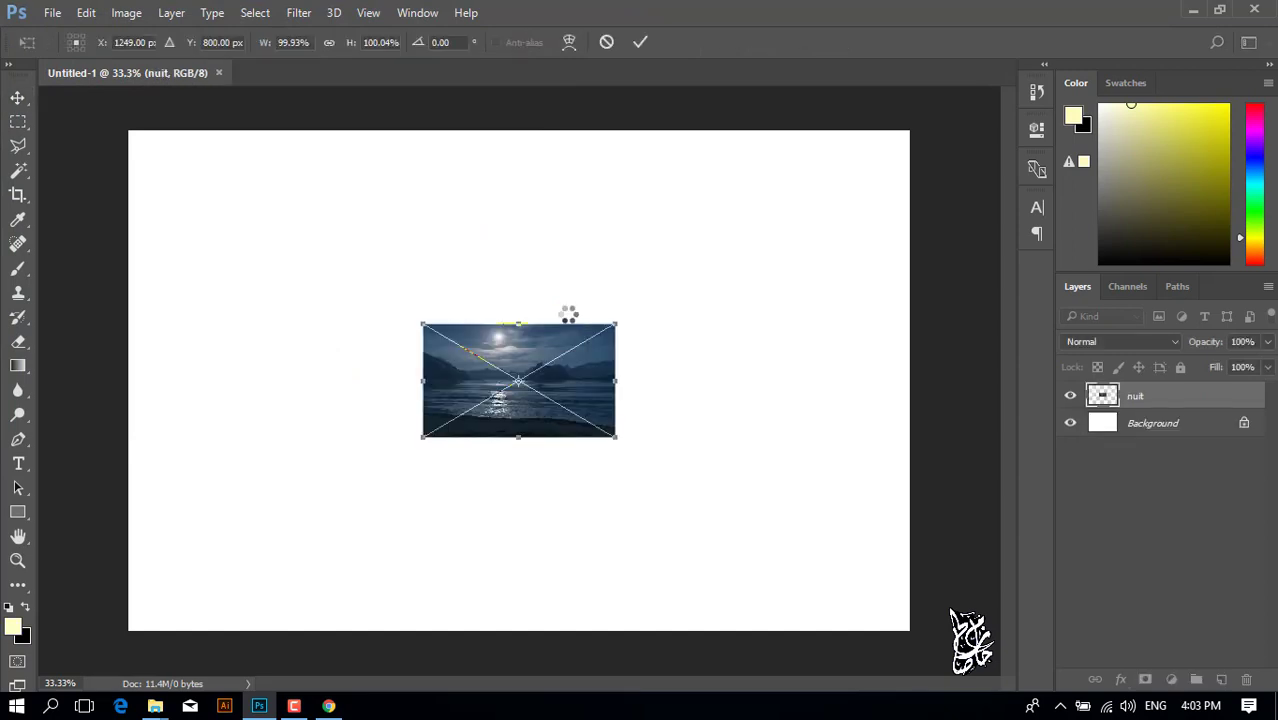
Scale nuit to the canvas width, align it flush with the top, and commit.
mouse_move(619, 440)
mouse_down()
mouse_move(896, 668)
mouse_move(883, 660)
mouse_up()
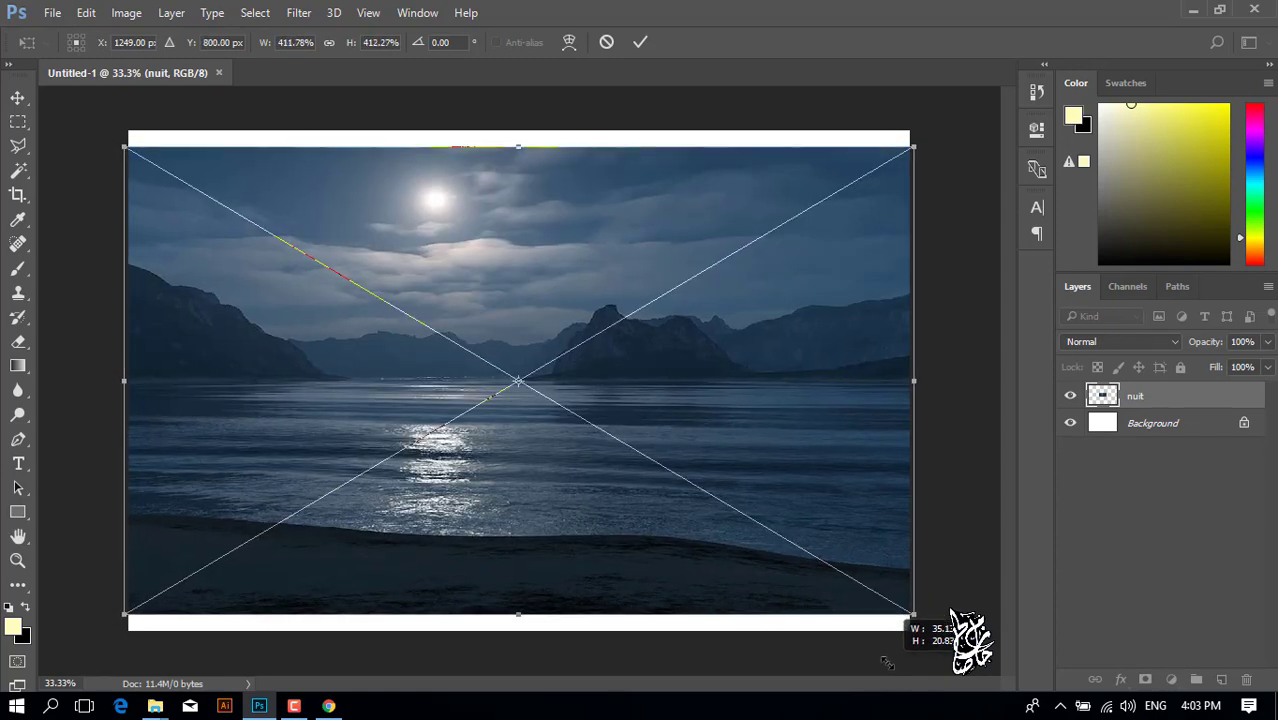
mouse_move(128, 148)
mouse_down()
mouse_move(420, 322)
mouse_move(314, 233)
mouse_move(128, 148)
mouse_up()
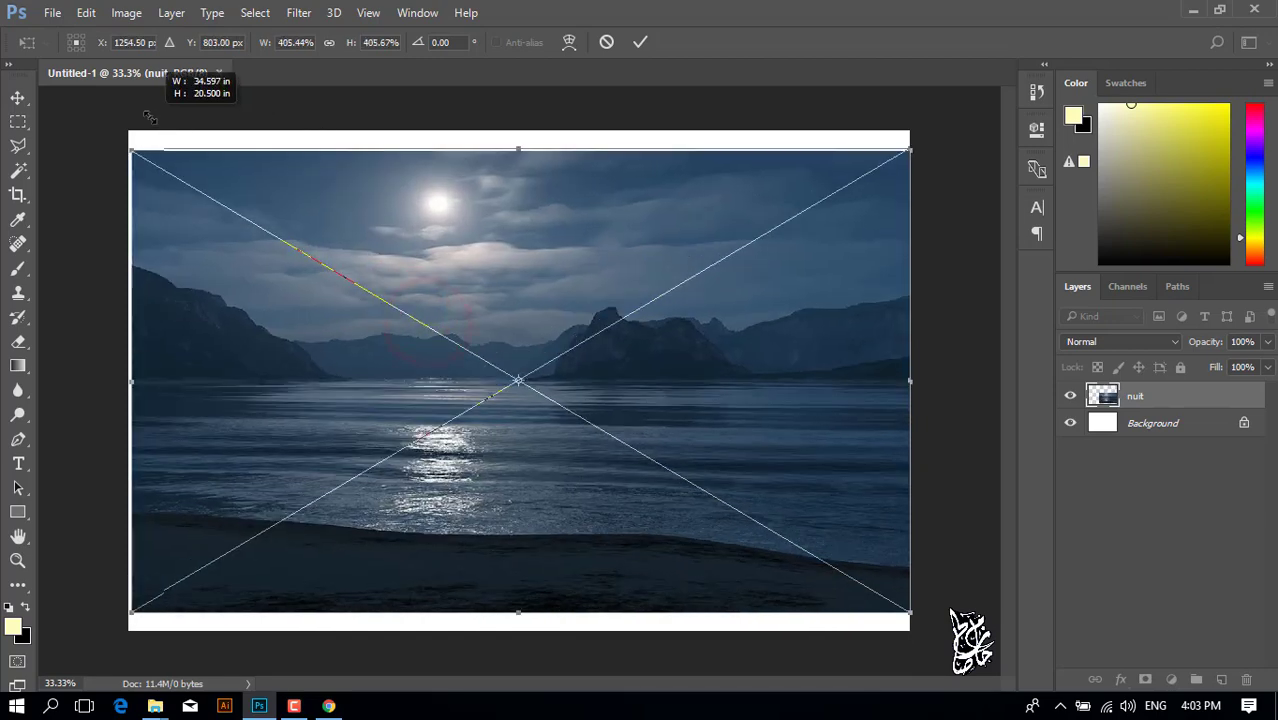
drag(455, 258, 453, 236)
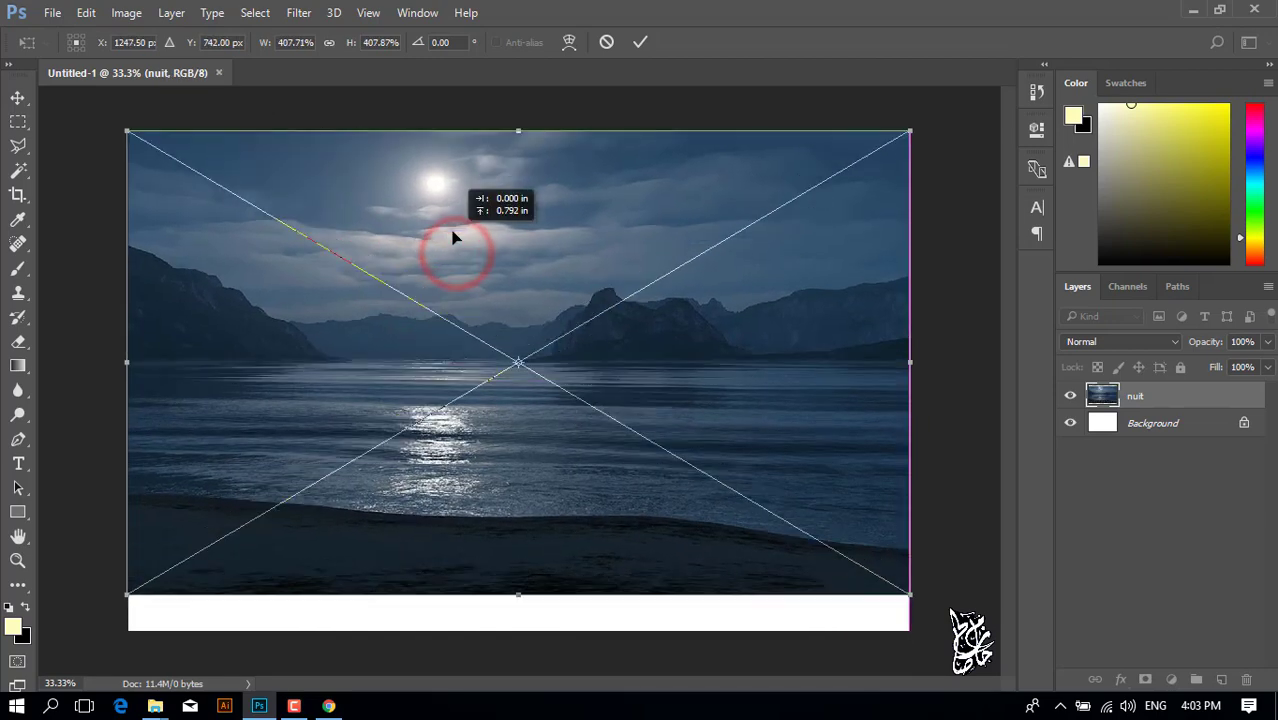
double_click(453, 236)
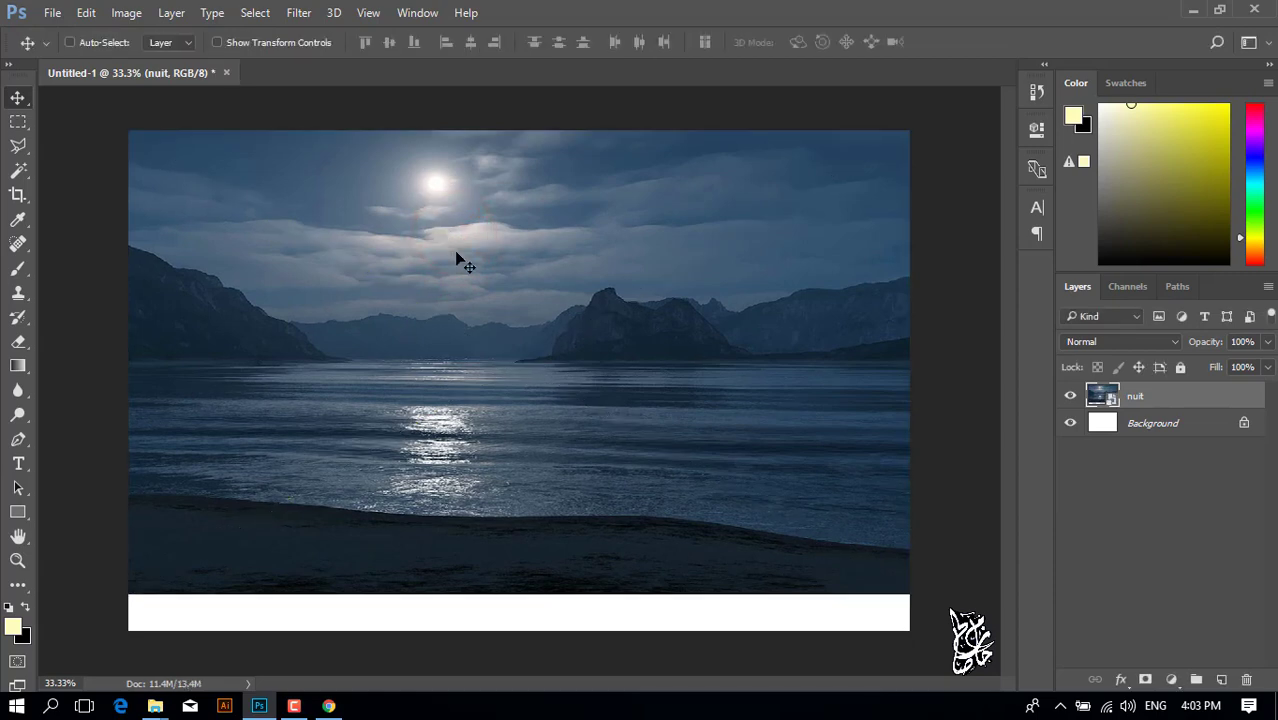
Place the Blue-Sea-Sky-Clouds image as an embedded layer.
click(52, 13)
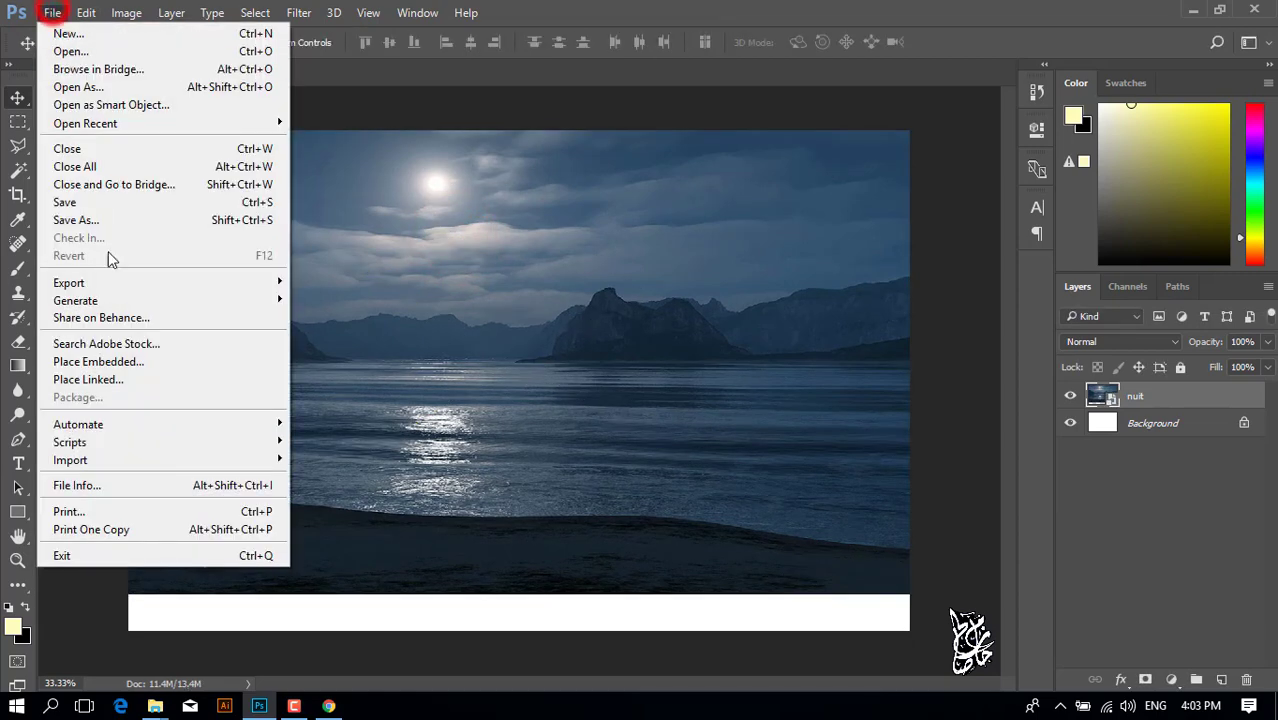
click(152, 360)
double_click(553, 196)
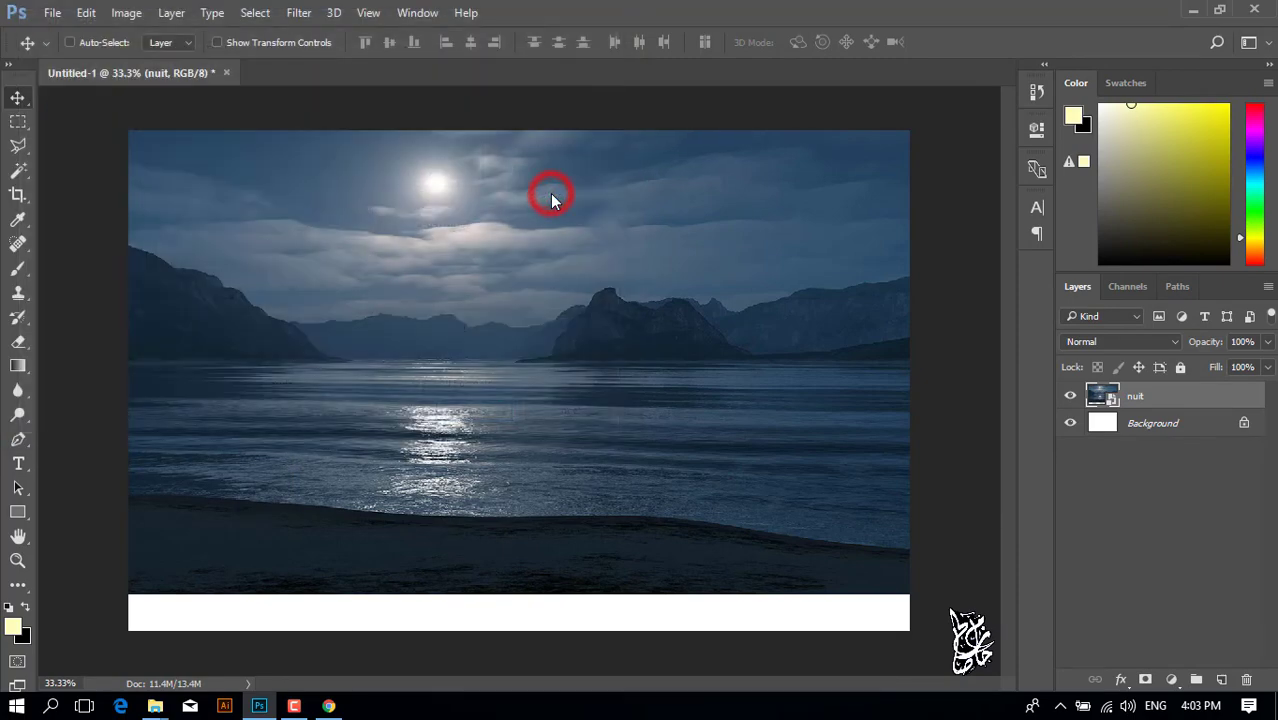
scroll(590, 368, down, 1)
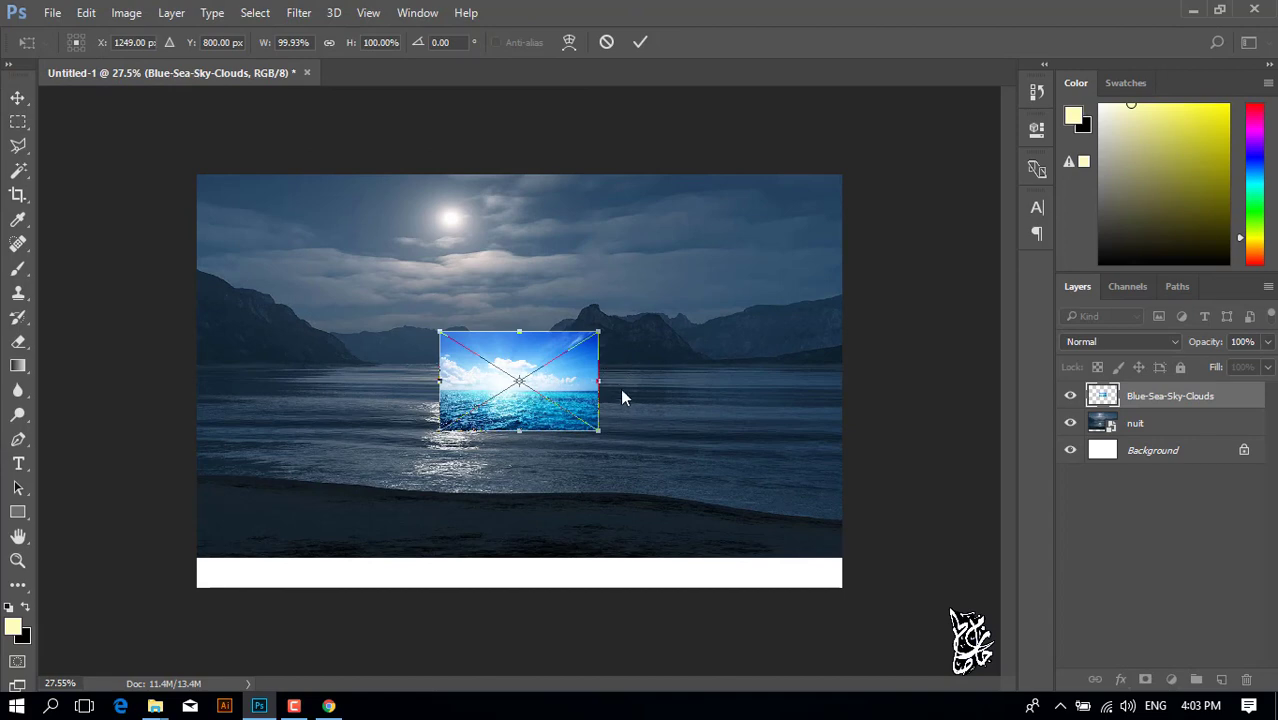
Stretch Blue-Sea-Sky-Clouds across the full canvas width, flush with the top, and commit.
drag(598, 431, 713, 513)
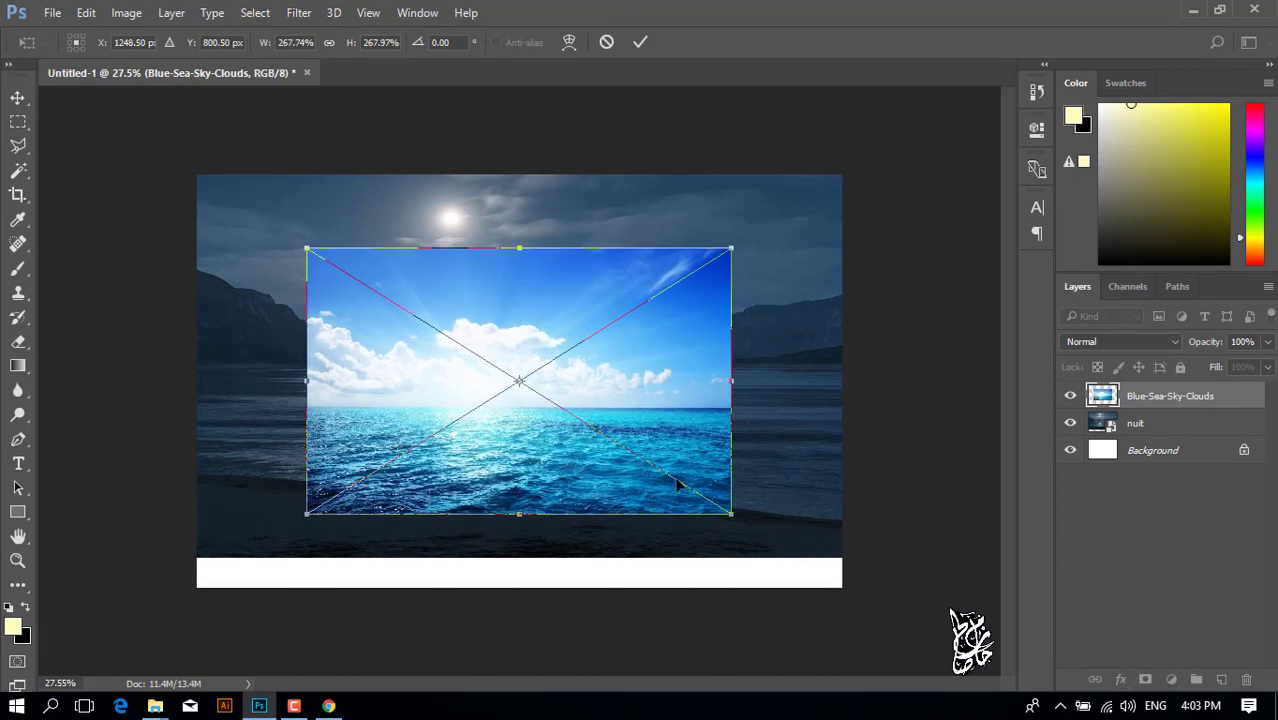
mouse_move(634, 434)
mouse_down()
mouse_move(603, 398)
mouse_move(532, 363)
mouse_up()
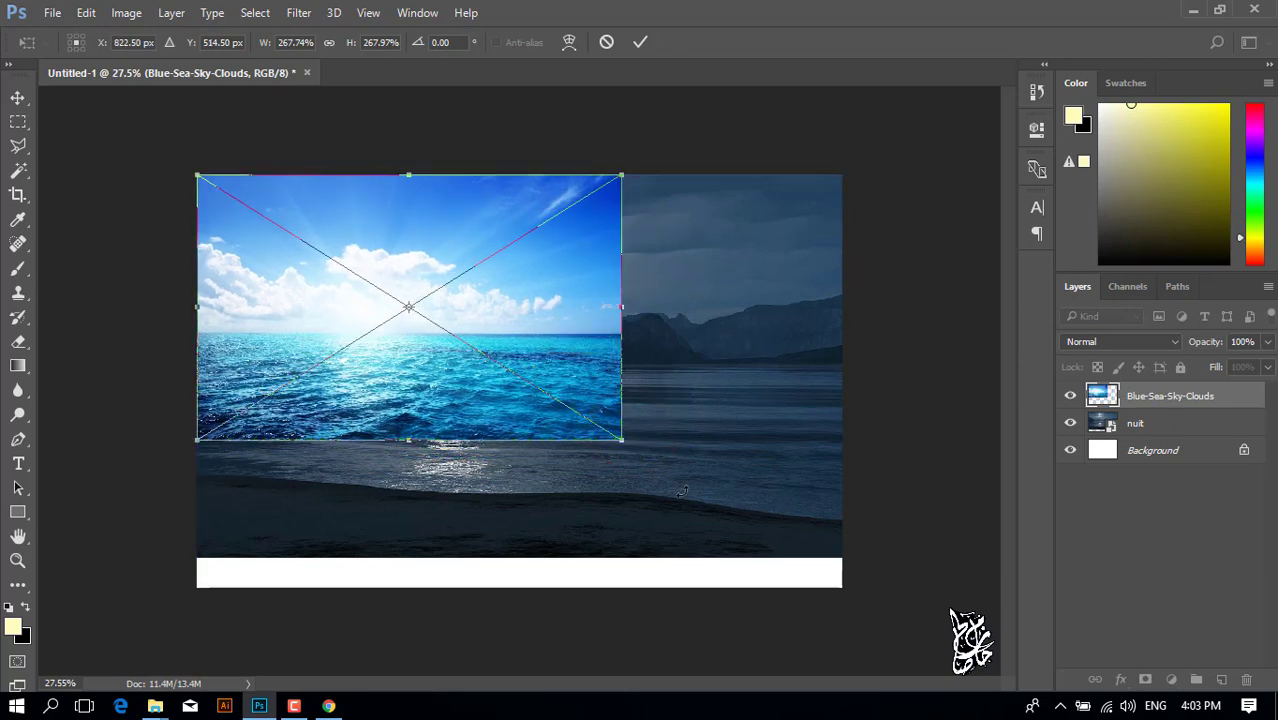
drag(627, 443, 727, 475)
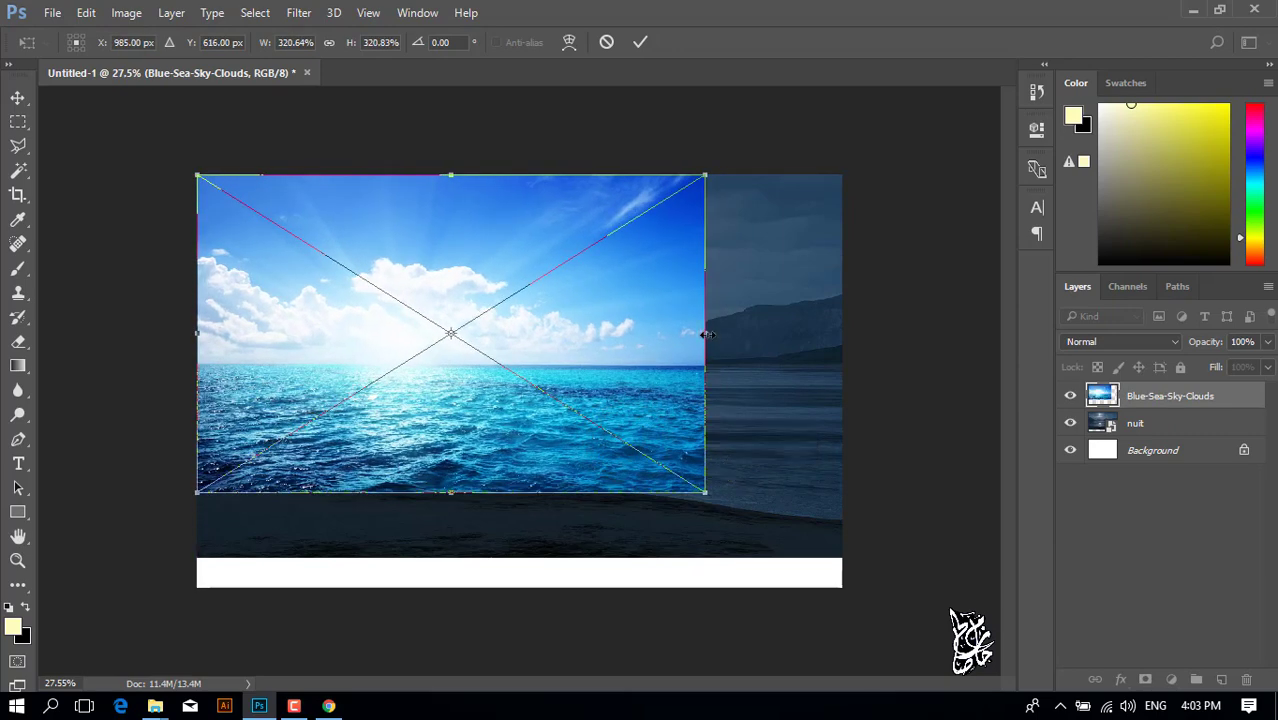
drag(706, 335, 842, 334)
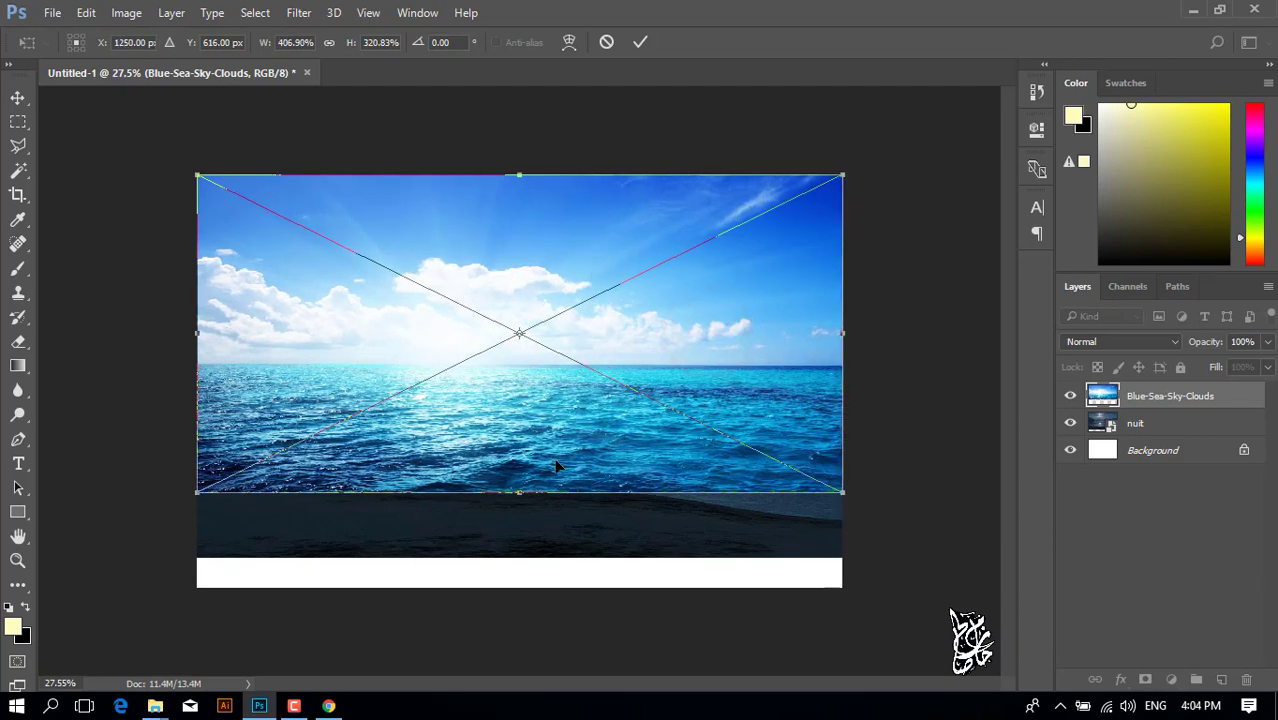
drag(536, 330, 545, 315)
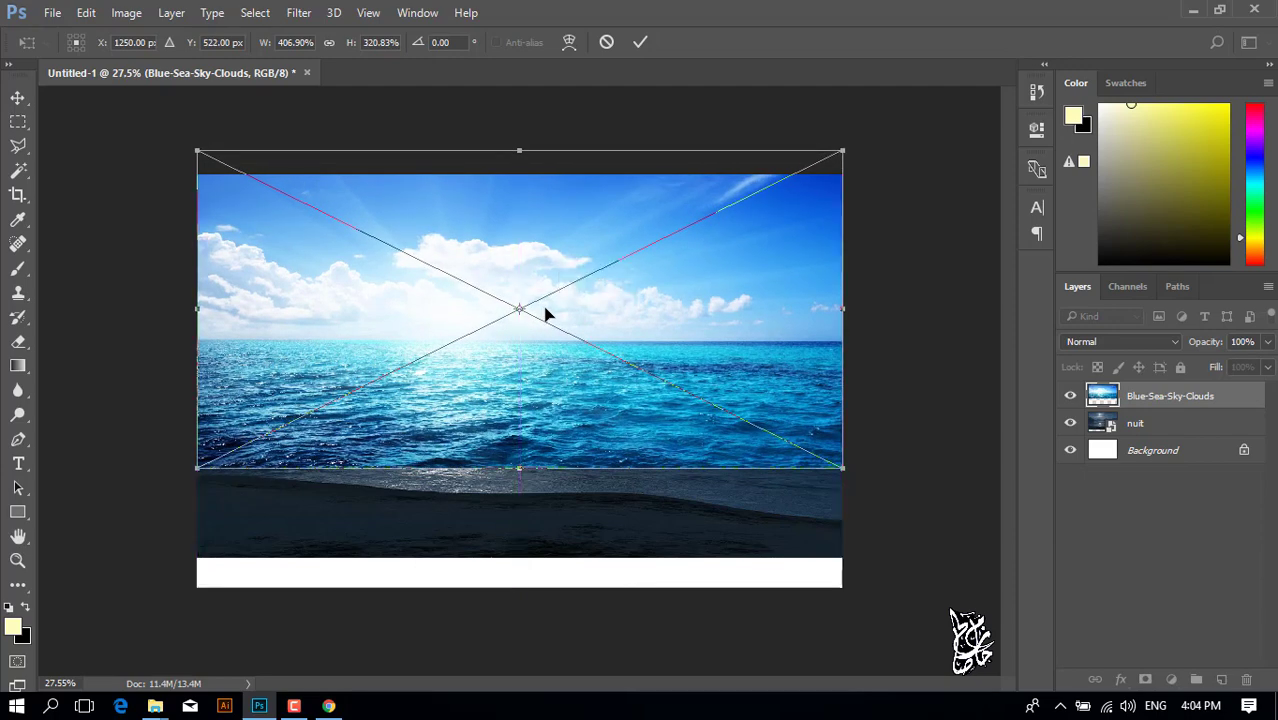
key(Return)
Copy the band of sea below the horizon onto a new layer, Layer 1.
click(18, 121)
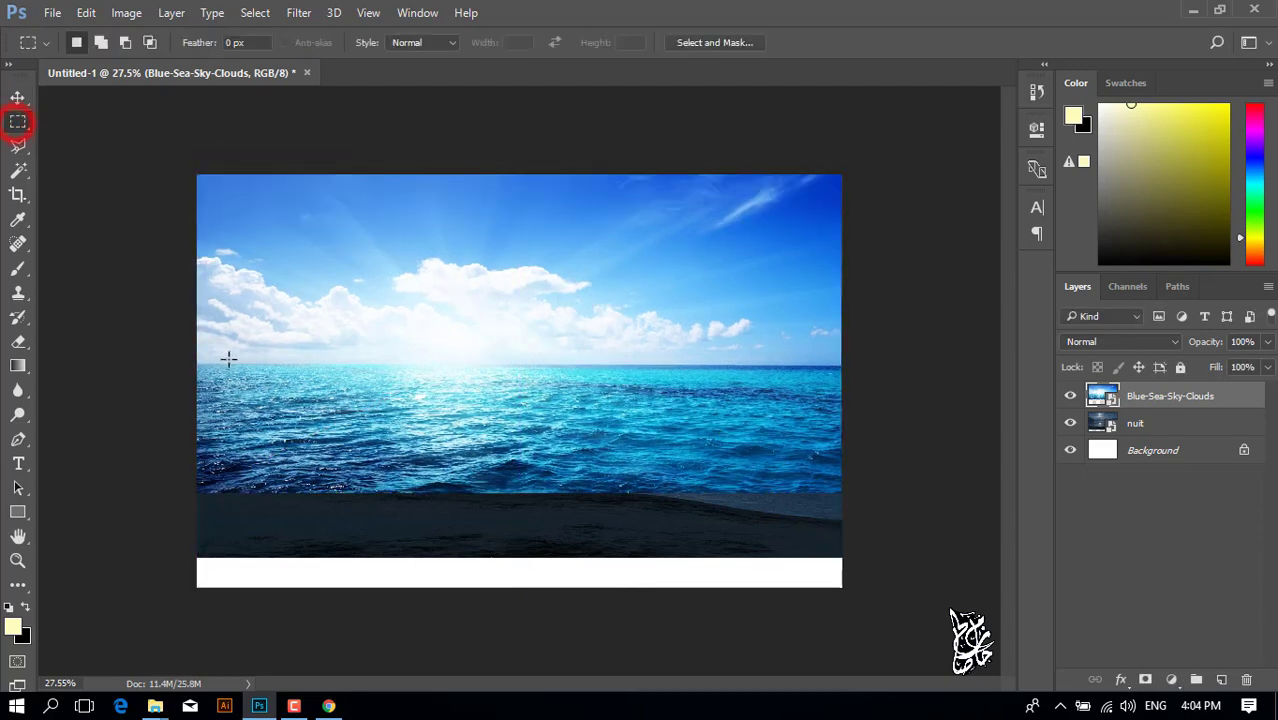
drag(197, 361, 849, 500)
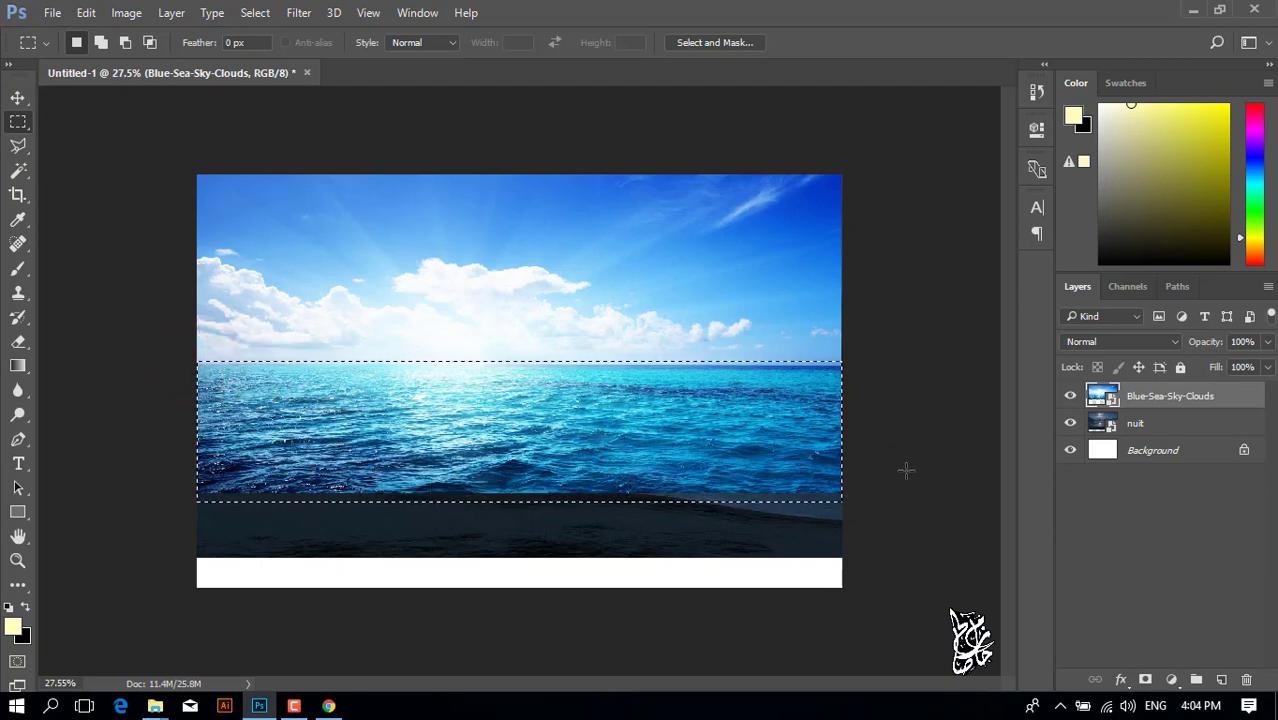
key(ctrl+j)
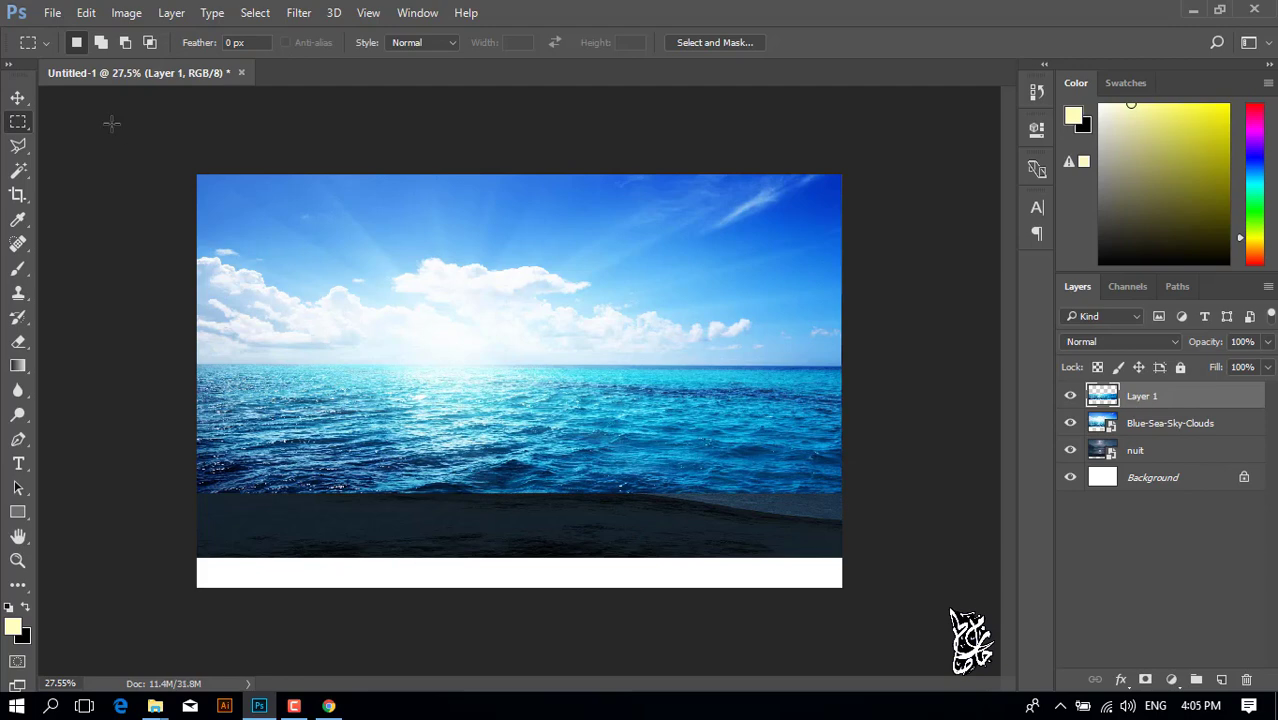
Widen Layer 1's bottom in perspective and move it down to the canvas bottom.
click(17, 97)
key(ctrl+t)
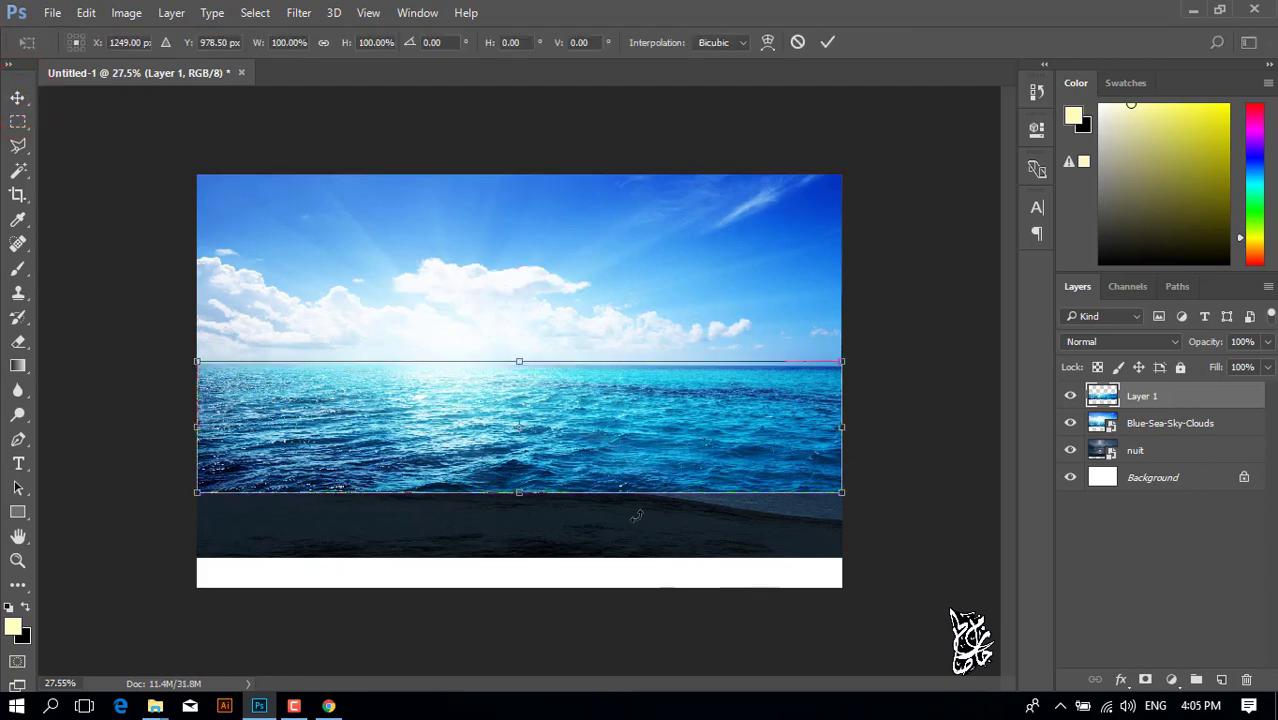
right_click(620, 448)
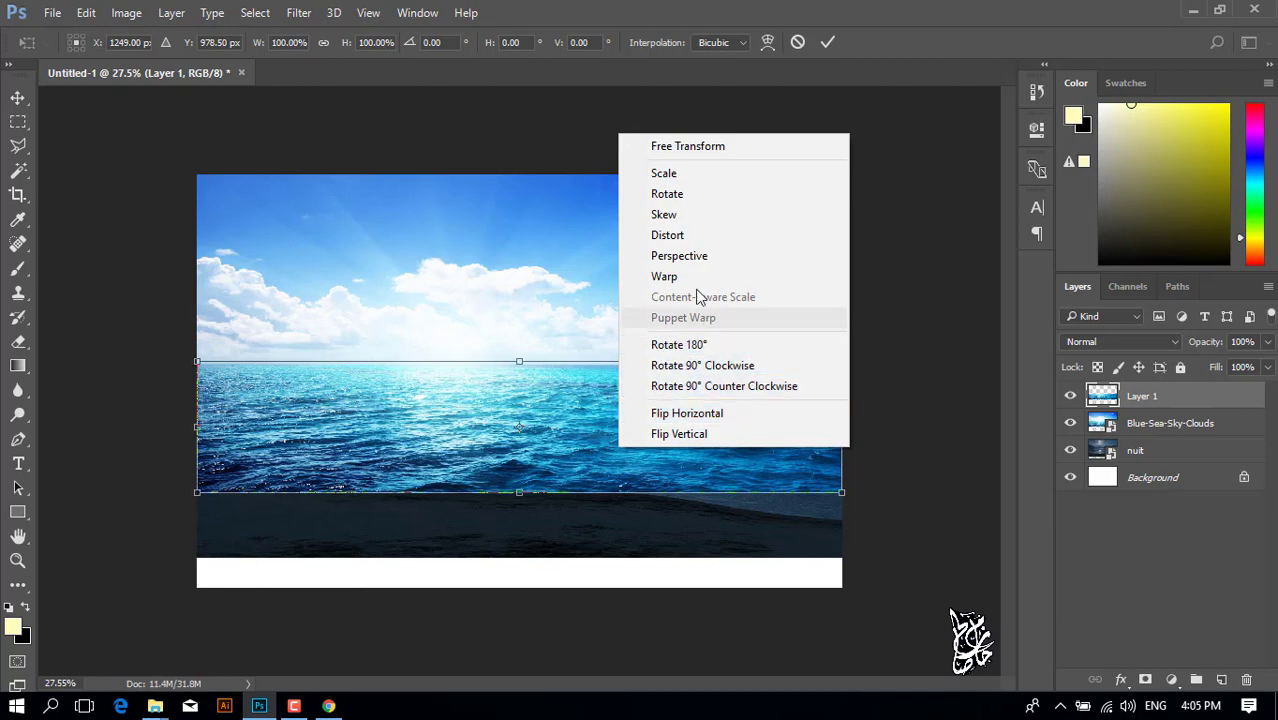
click(697, 256)
drag(842, 492, 995, 491)
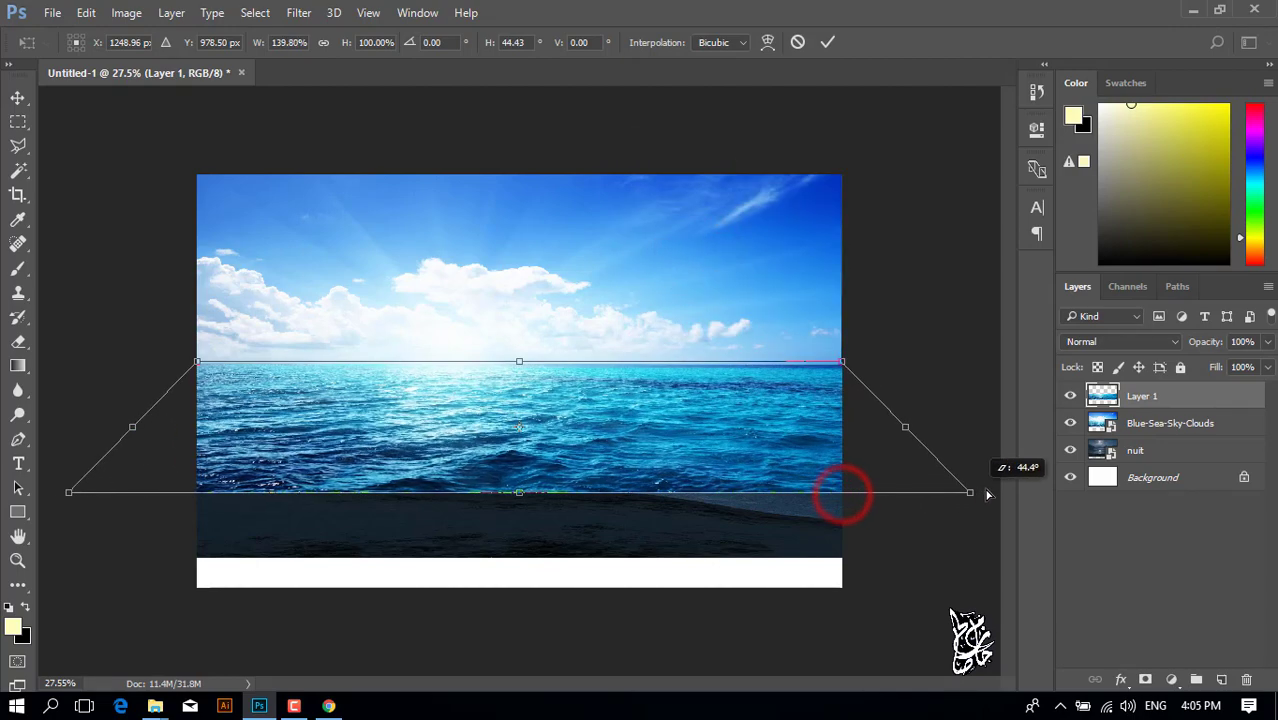
mouse_move(749, 386)
mouse_down()
mouse_move(737, 527)
mouse_move(741, 484)
mouse_up()
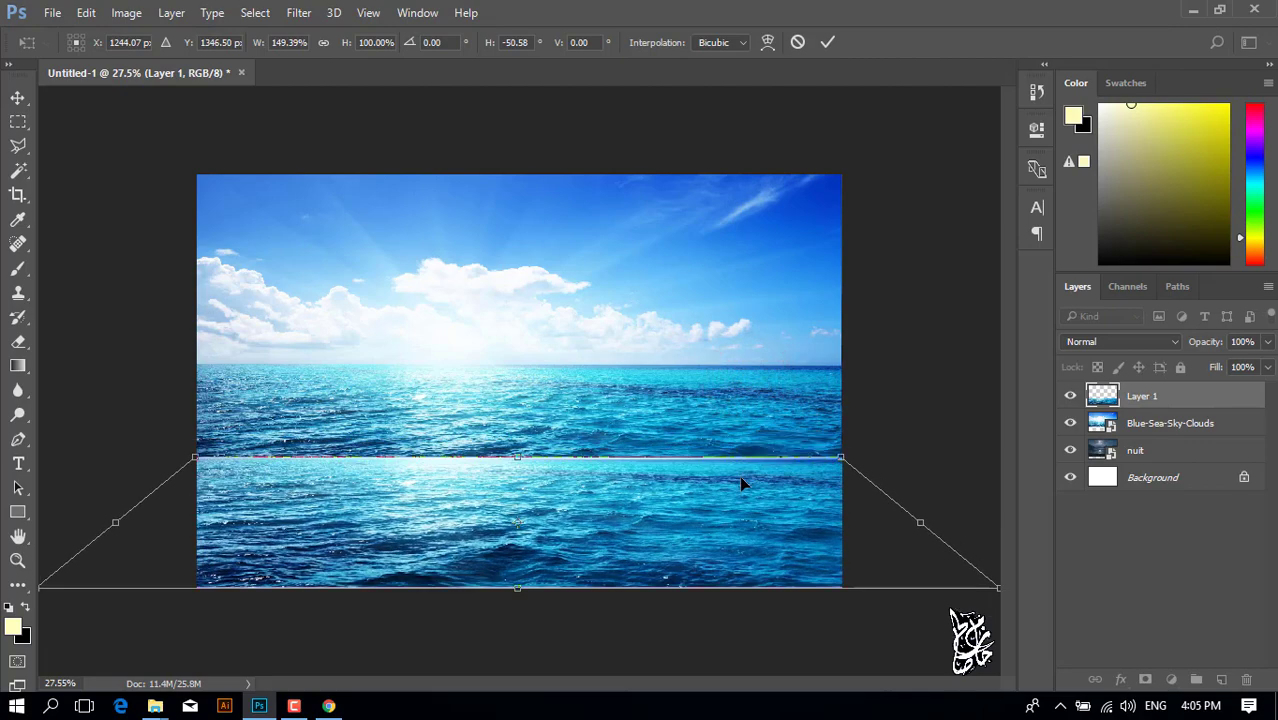
scroll(696, 478, down, 3)
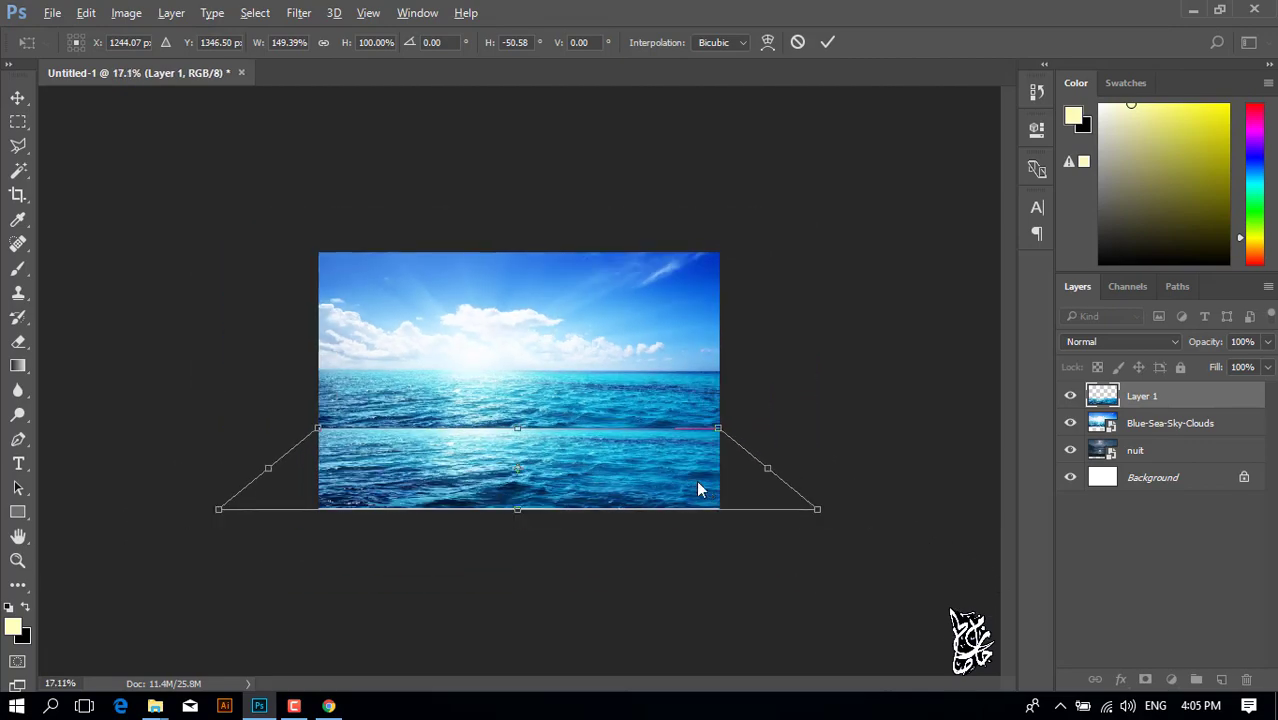
right_click(523, 432)
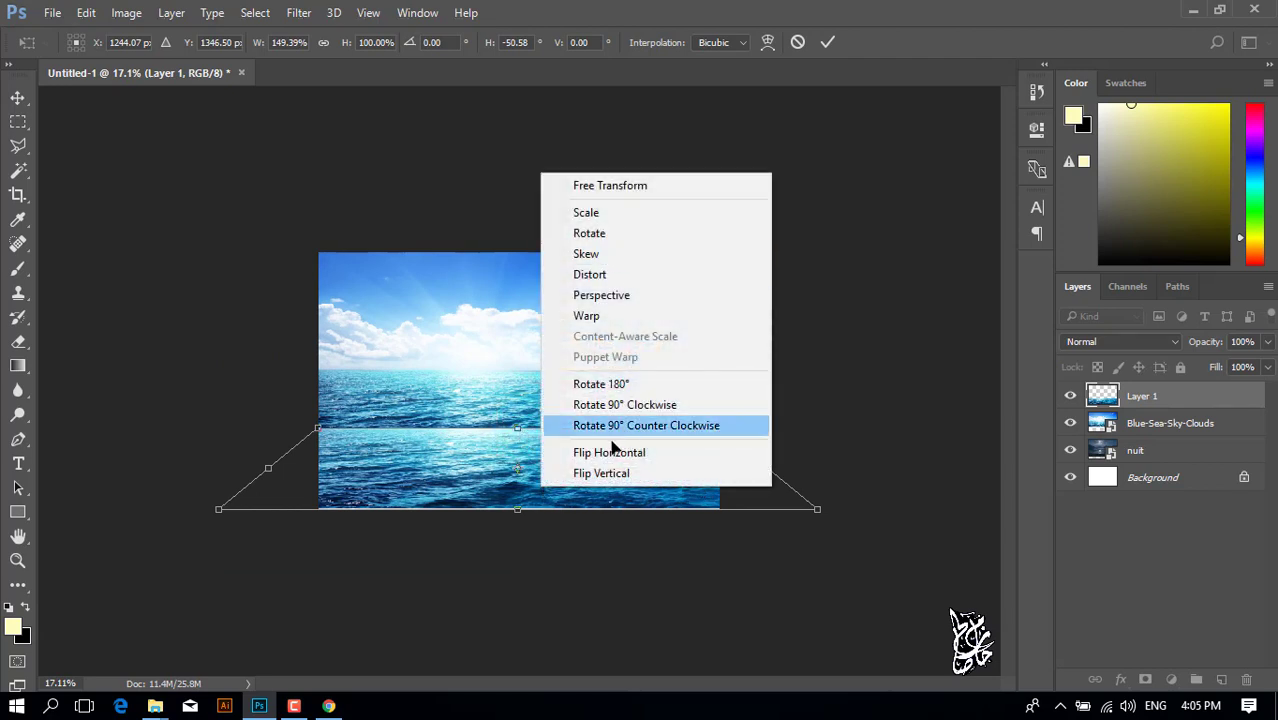
key(Escape)
double_click(598, 454)
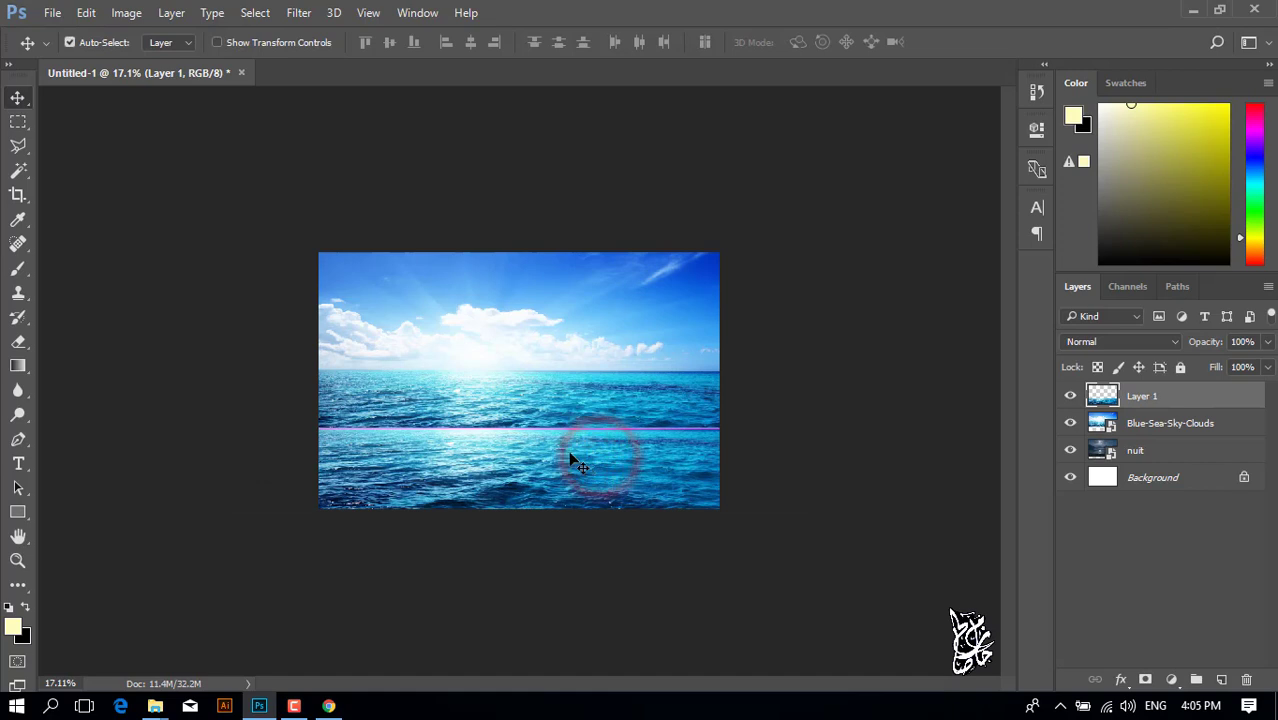
Stretch Layer 1's top edge up to the horizon line.
key(ctrl+t)
drag(517, 422, 517, 366)
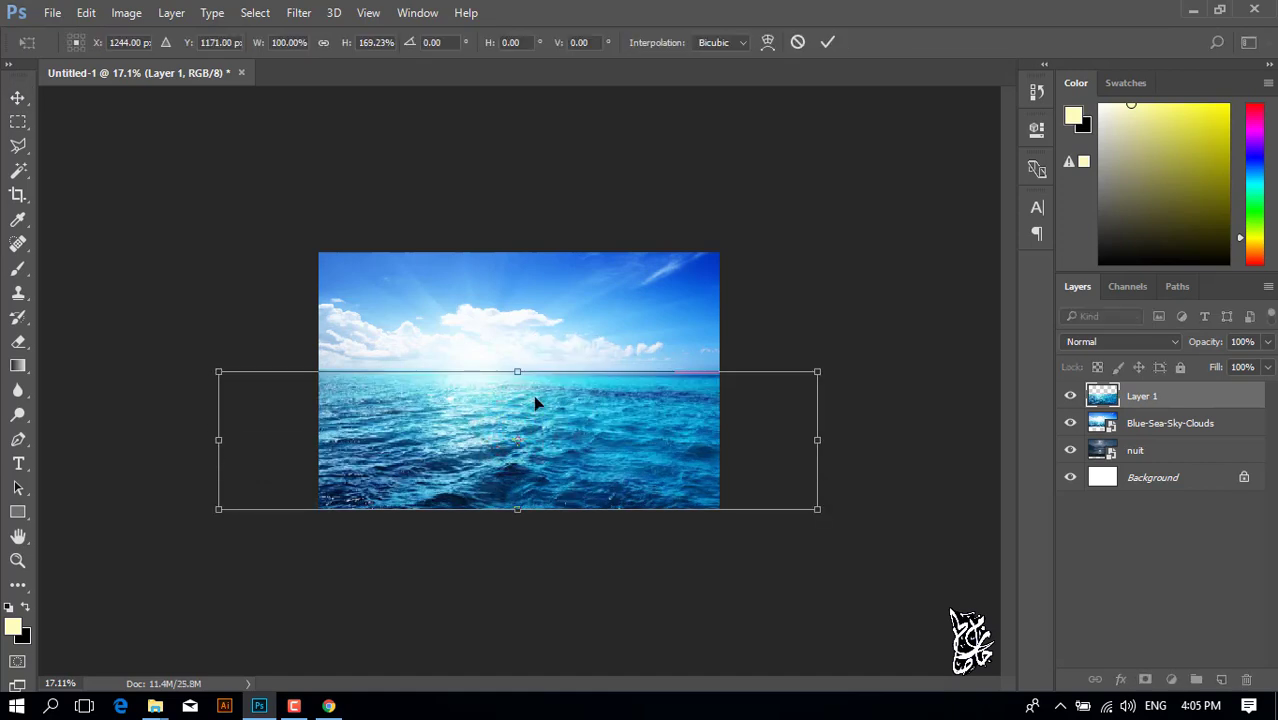
double_click(541, 406)
Add a mask to Layer 1 and soften its horizon edge with a soft black brush.
click(1146, 680)
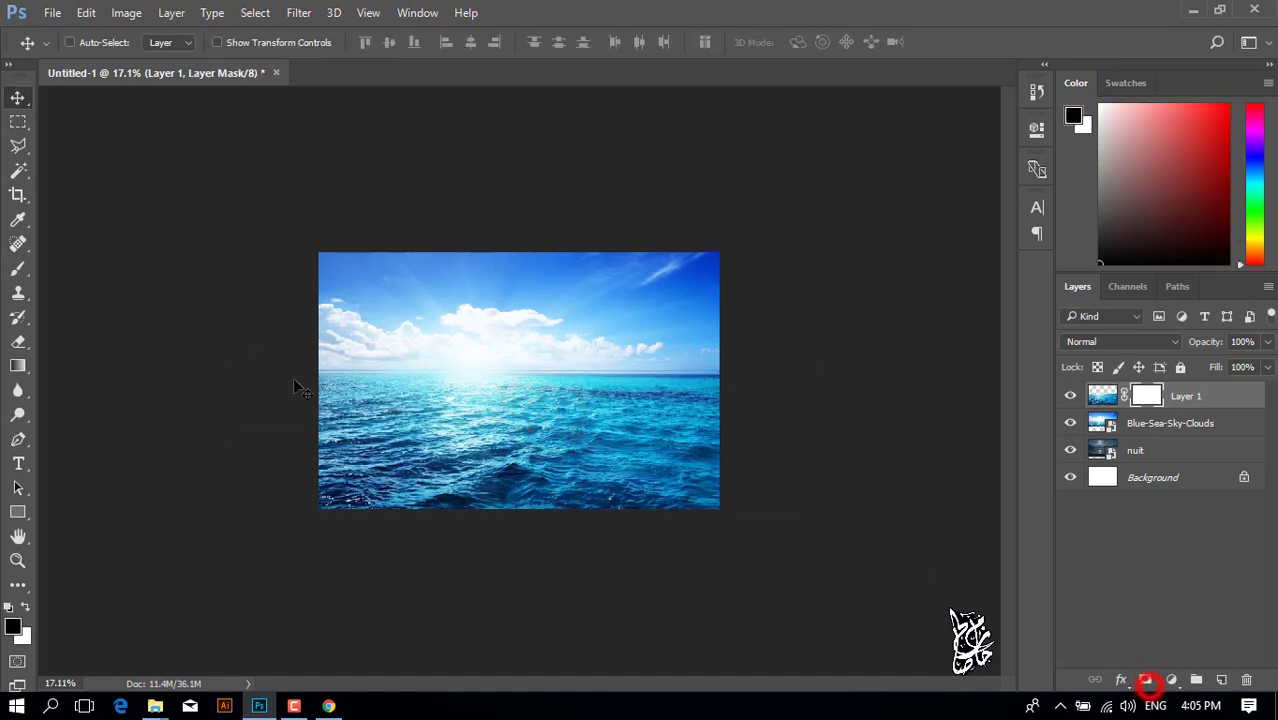
click(18, 268)
mouse_move(645, 380)
mouse_down()
mouse_move(320, 371)
mouse_move(765, 377)
mouse_move(320, 380)
mouse_up()
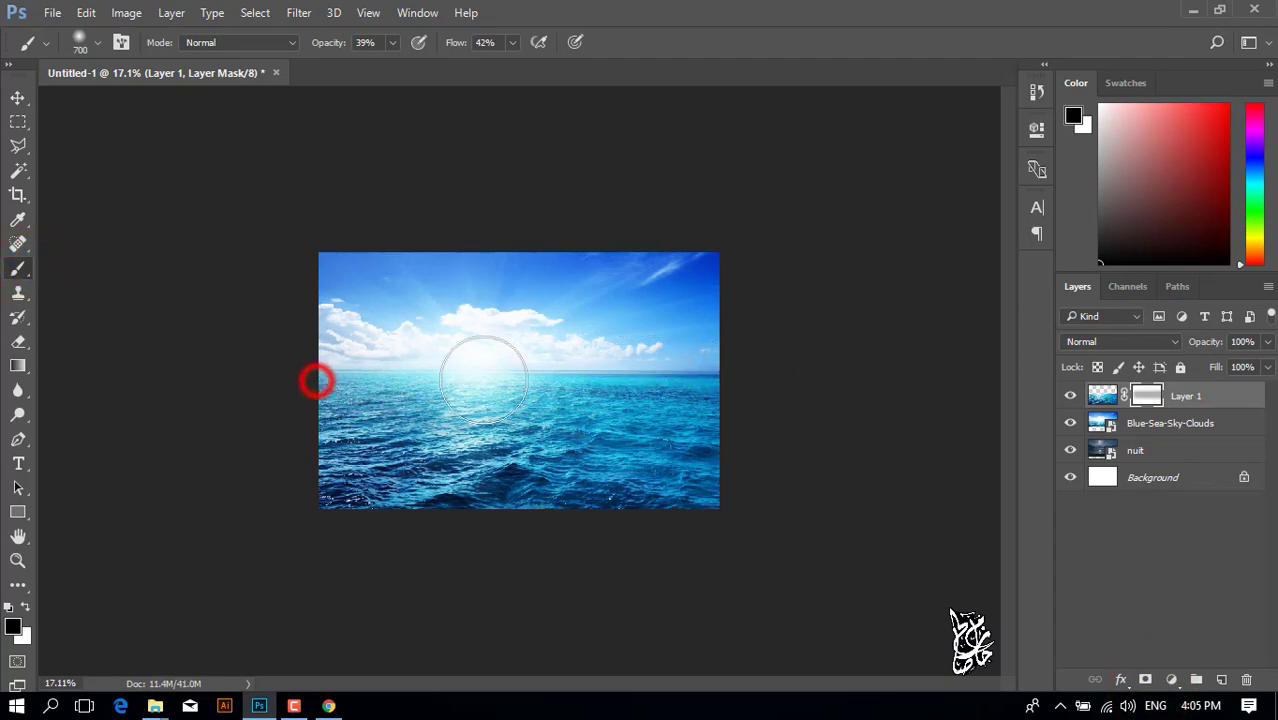
key(ctrl+plus)
key(ctrl+plus)
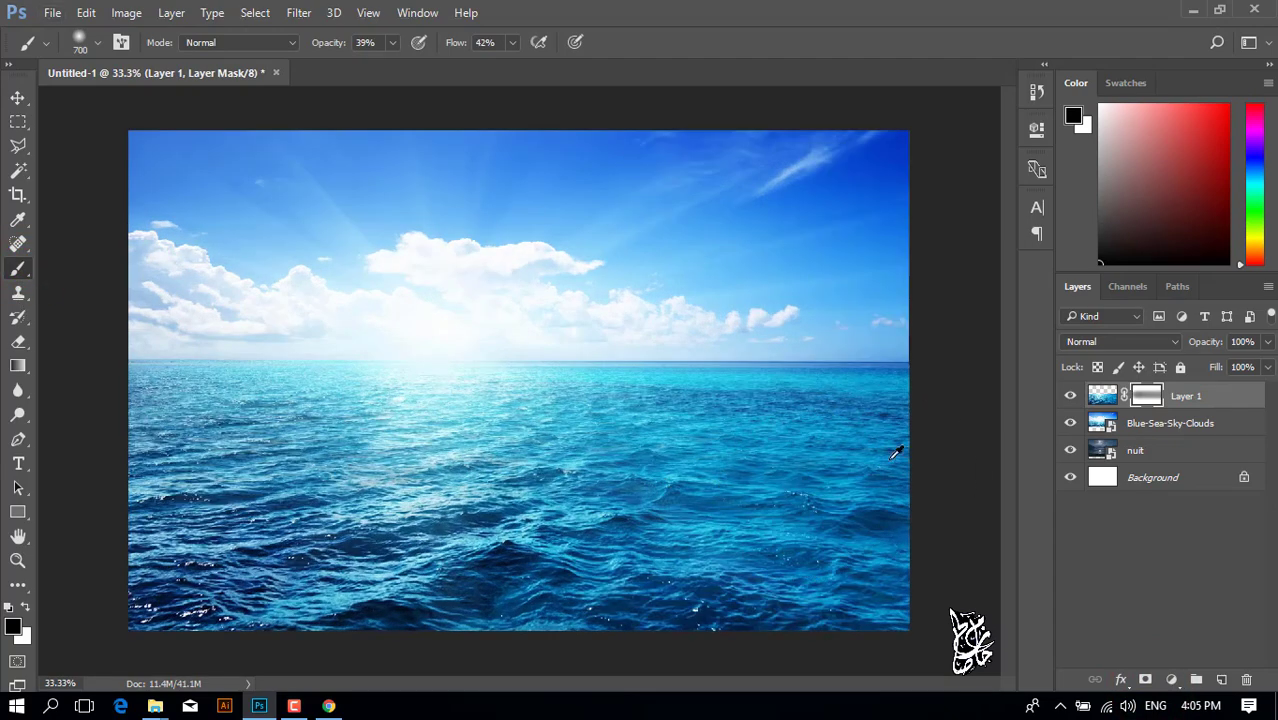
key(ctrl+minus)
Mask the Blue-Sea-Sky-Clouds layer to the rectangular sky area above the horizon.
key(v)
click(1165, 424)
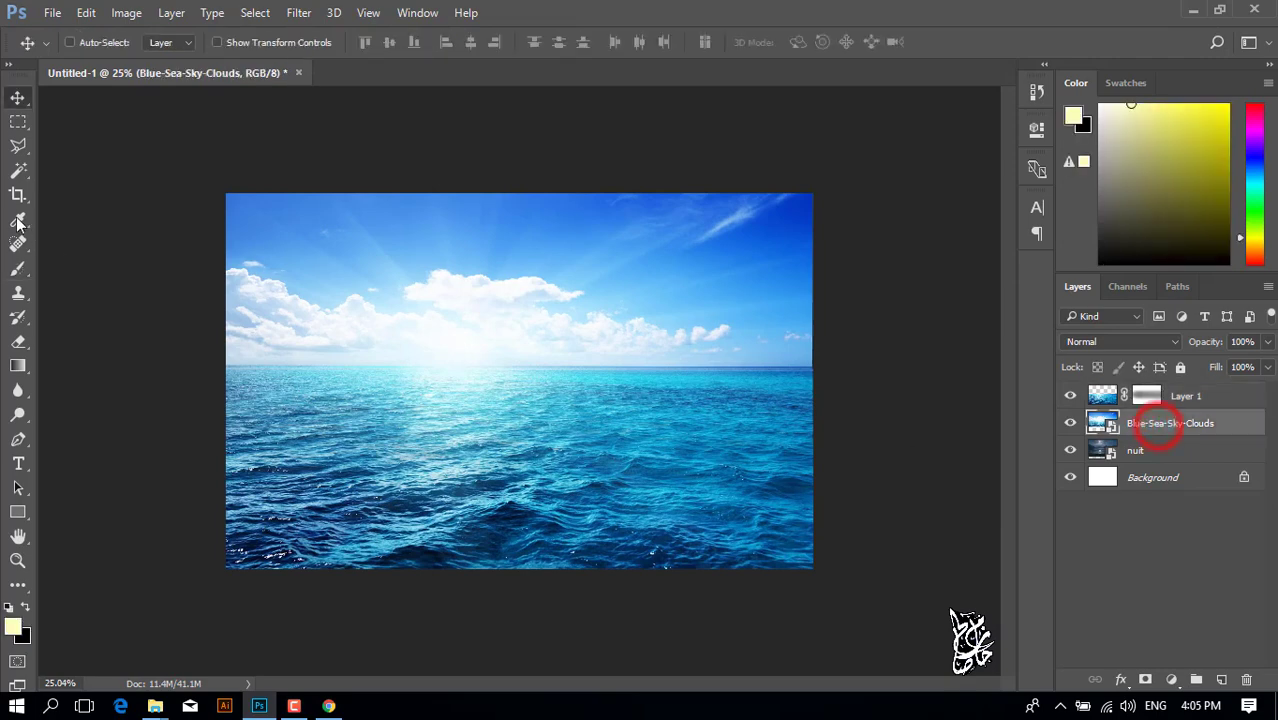
click(18, 121)
mouse_move(155, 170)
mouse_down()
mouse_move(433, 339)
mouse_move(826, 346)
mouse_move(830, 369)
mouse_up()
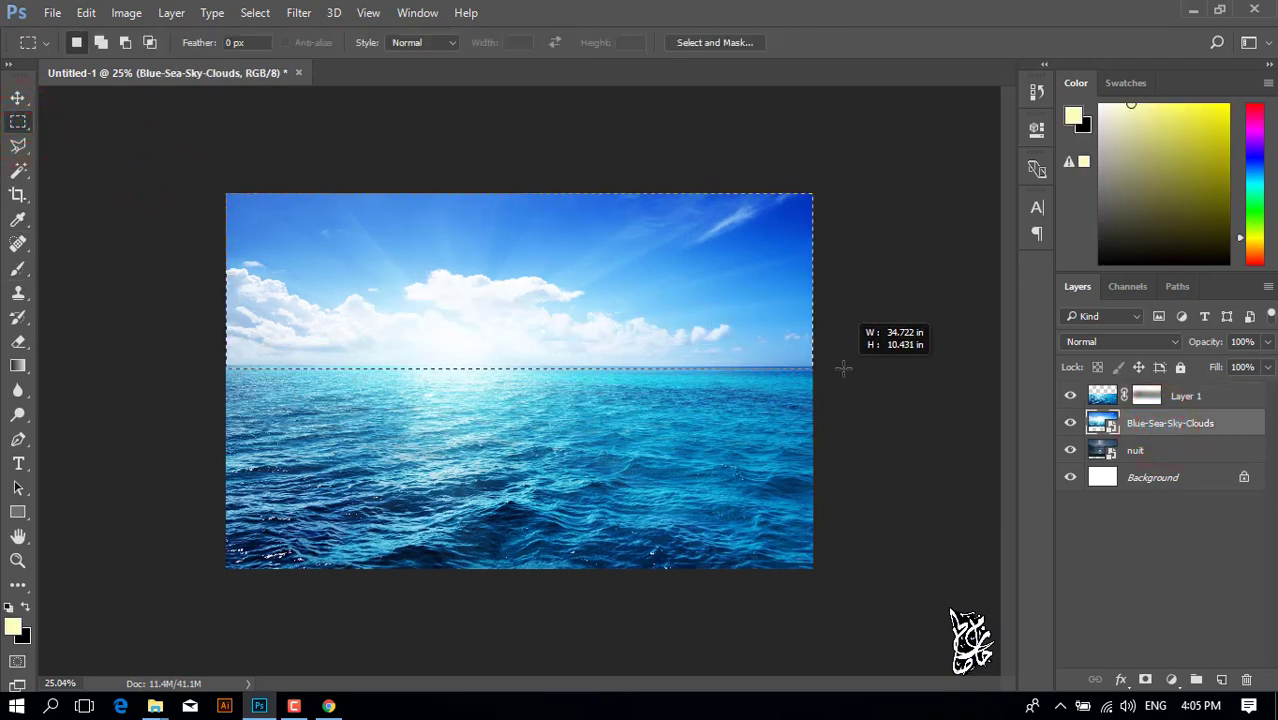
click(1143, 681)
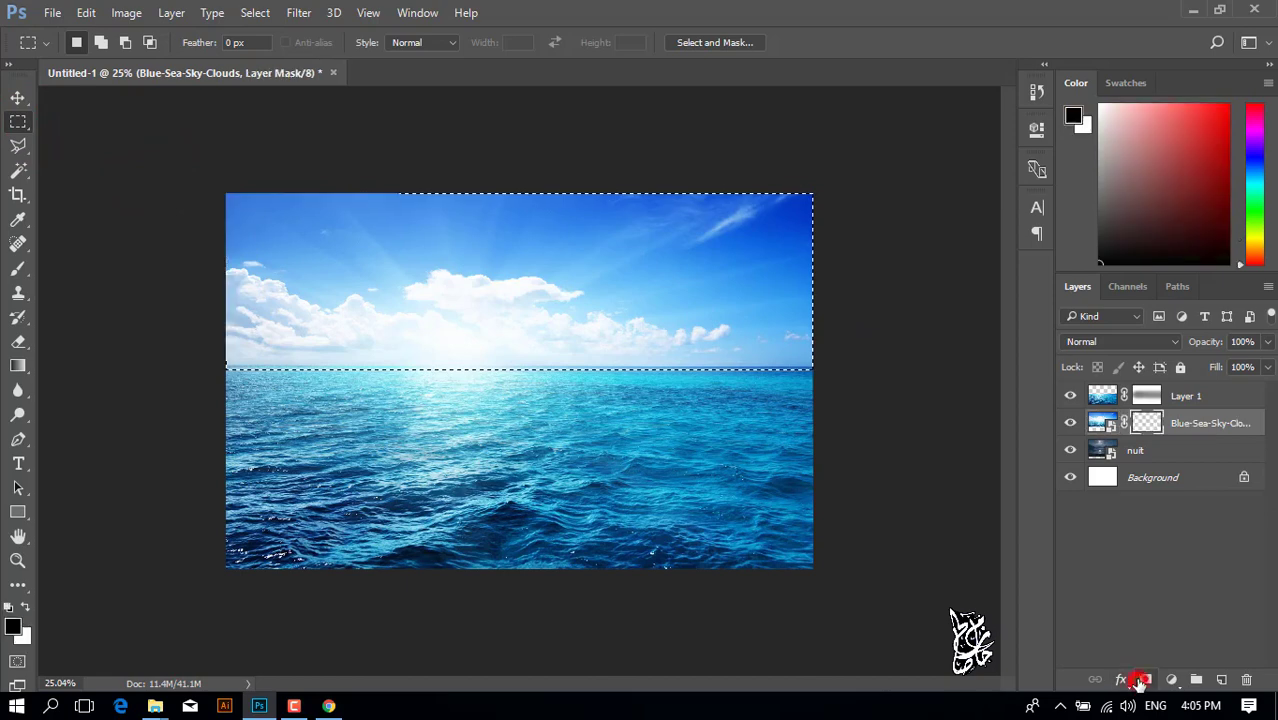
click(126, 12)
mouse_move(152, 61)
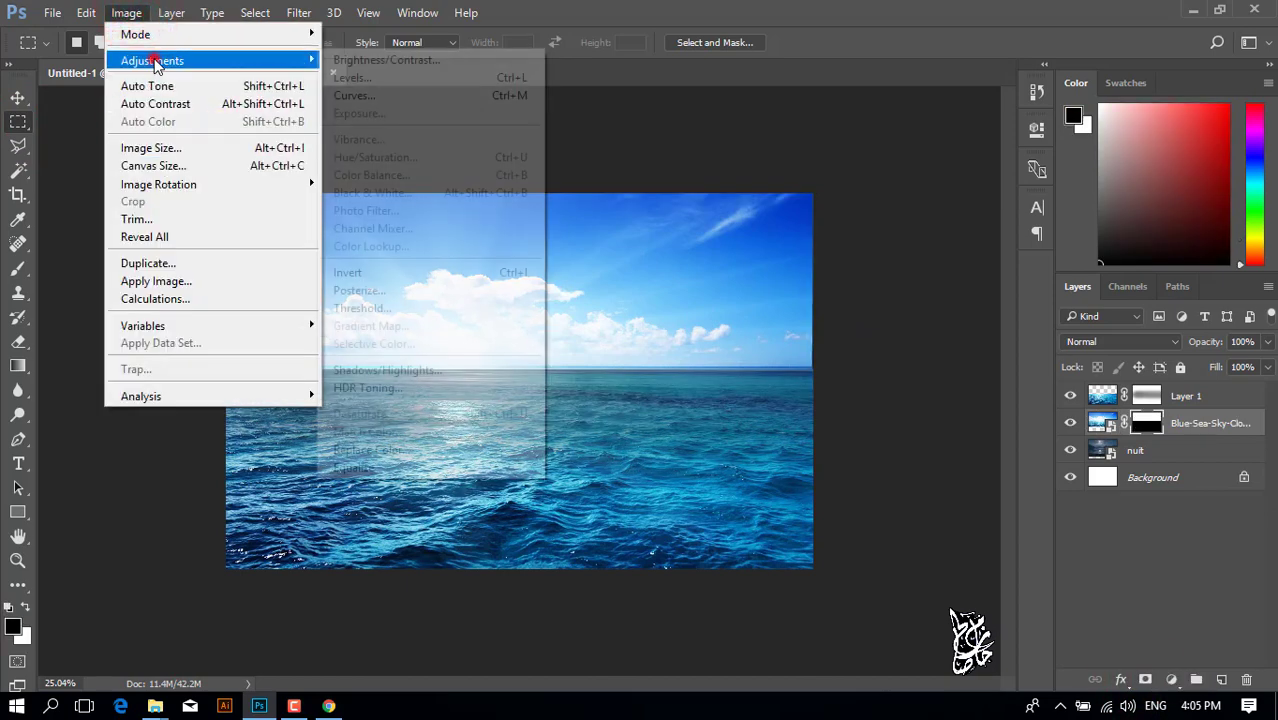
Invert the Blue-Sea-Sky-Clouds mask so the moonlit night sky shows through.
click(343, 273)
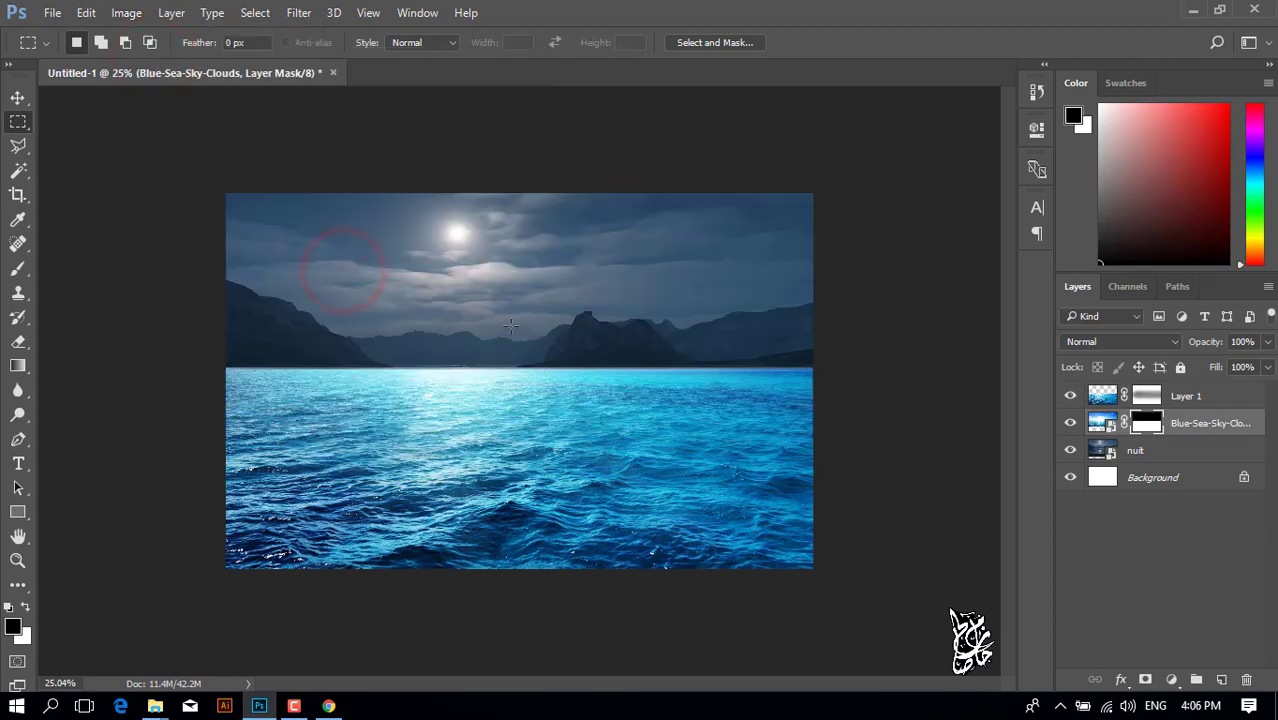
click(19, 99)
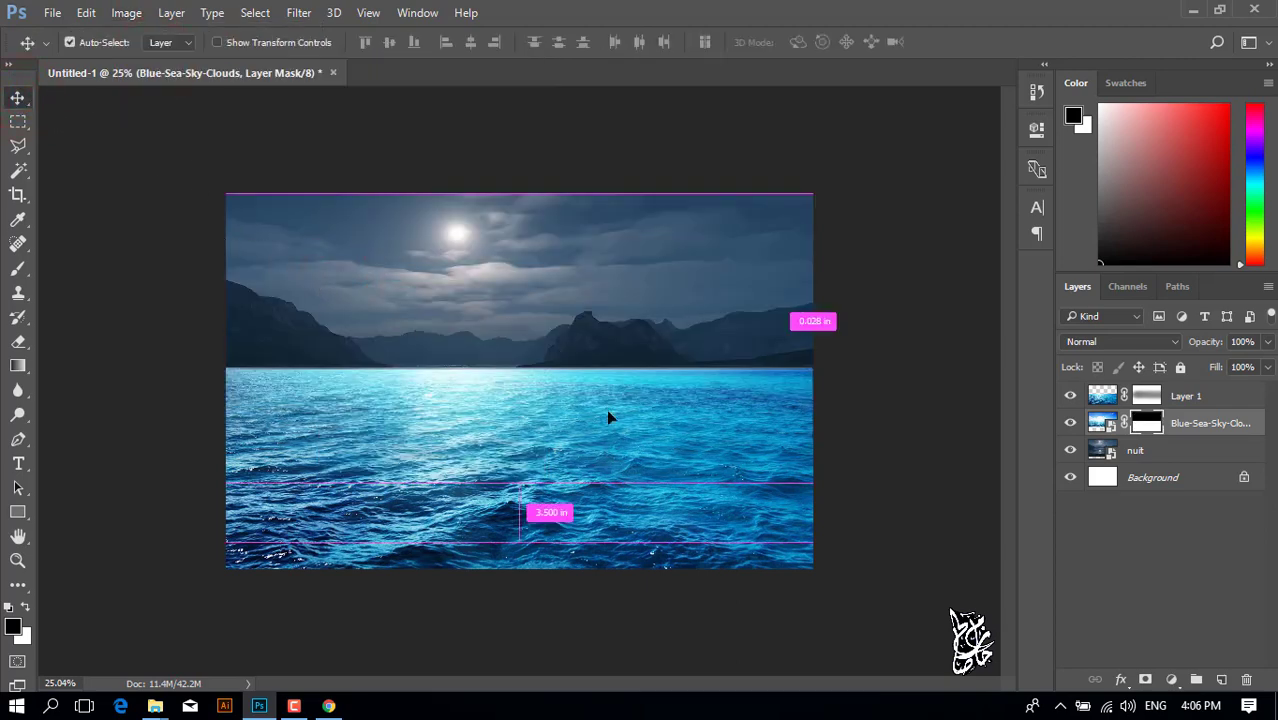
key(ctrl+t)
double_click(688, 364)
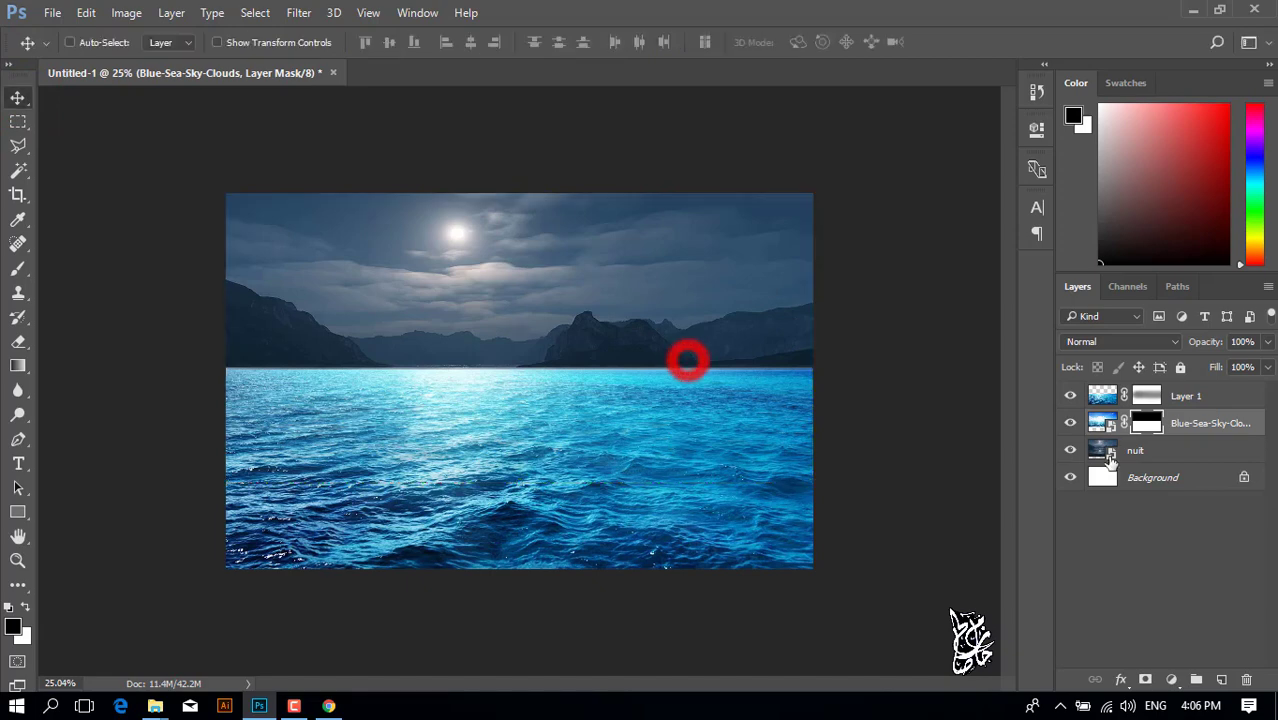
Enlarge nuit and stretch it to about 530% height so islands sit on the horizon.
click(1112, 450)
key(ctrl+t)
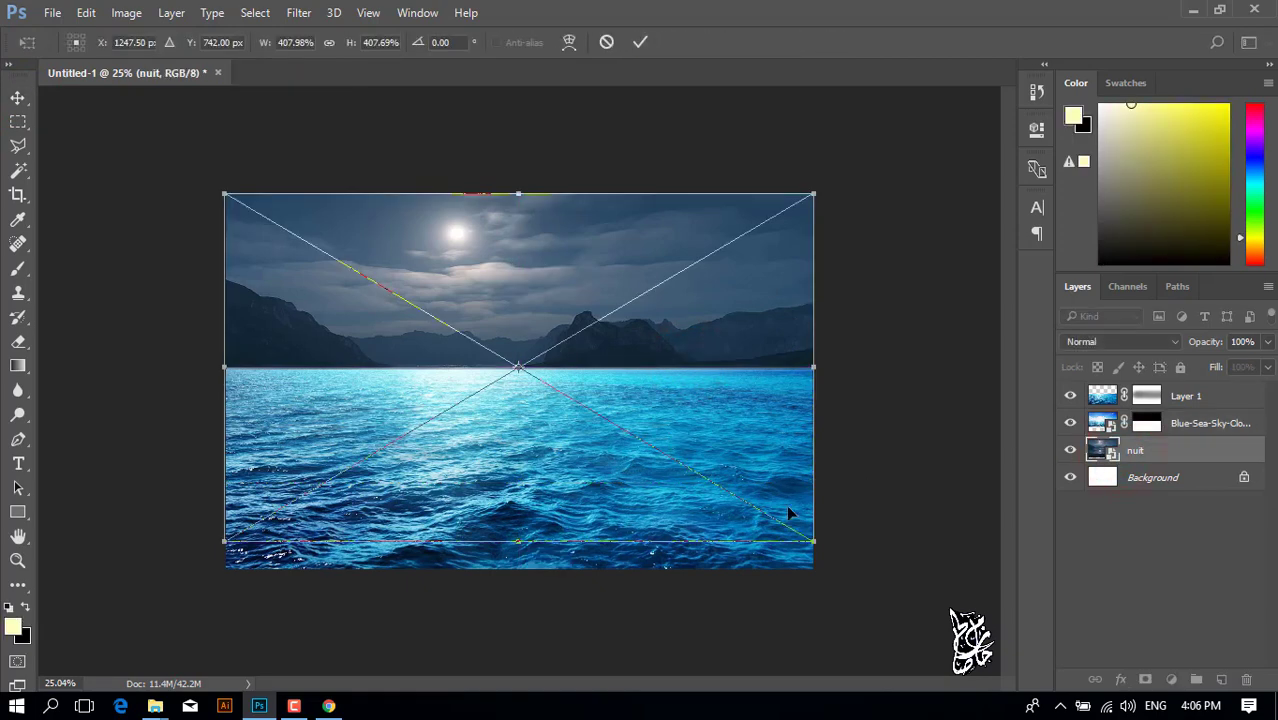
drag(816, 546, 852, 570)
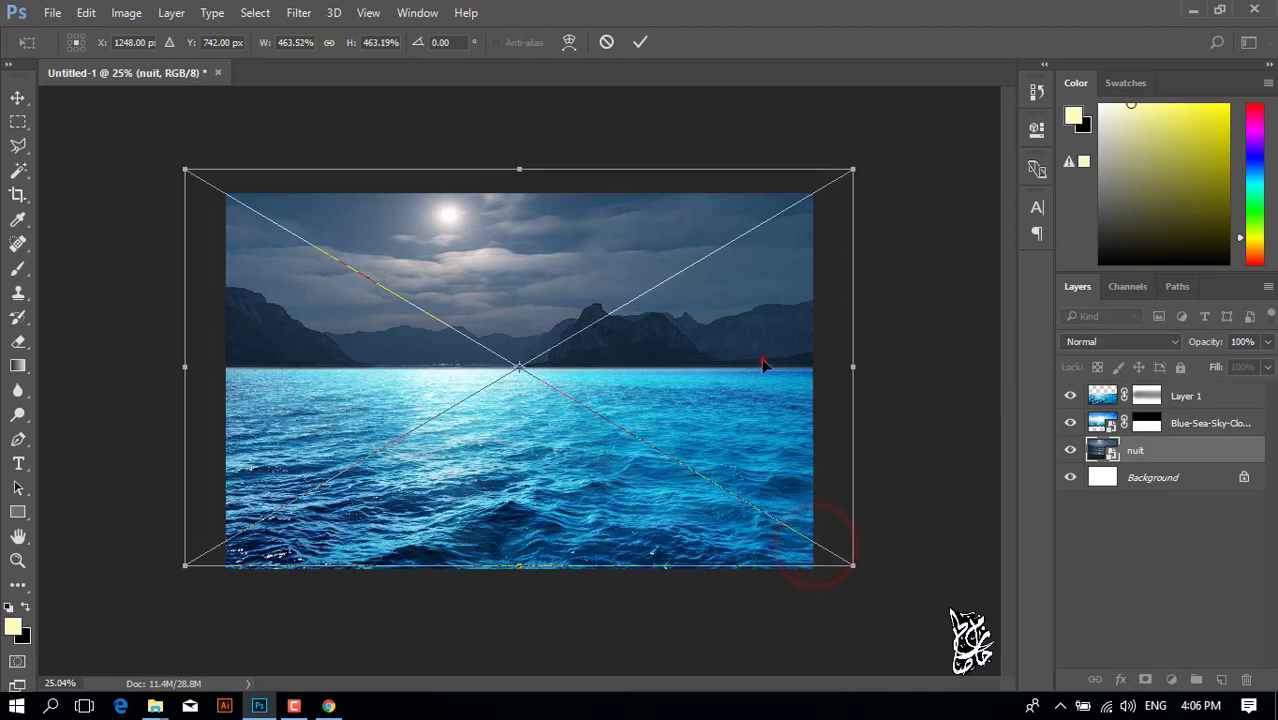
drag(764, 360, 763, 378)
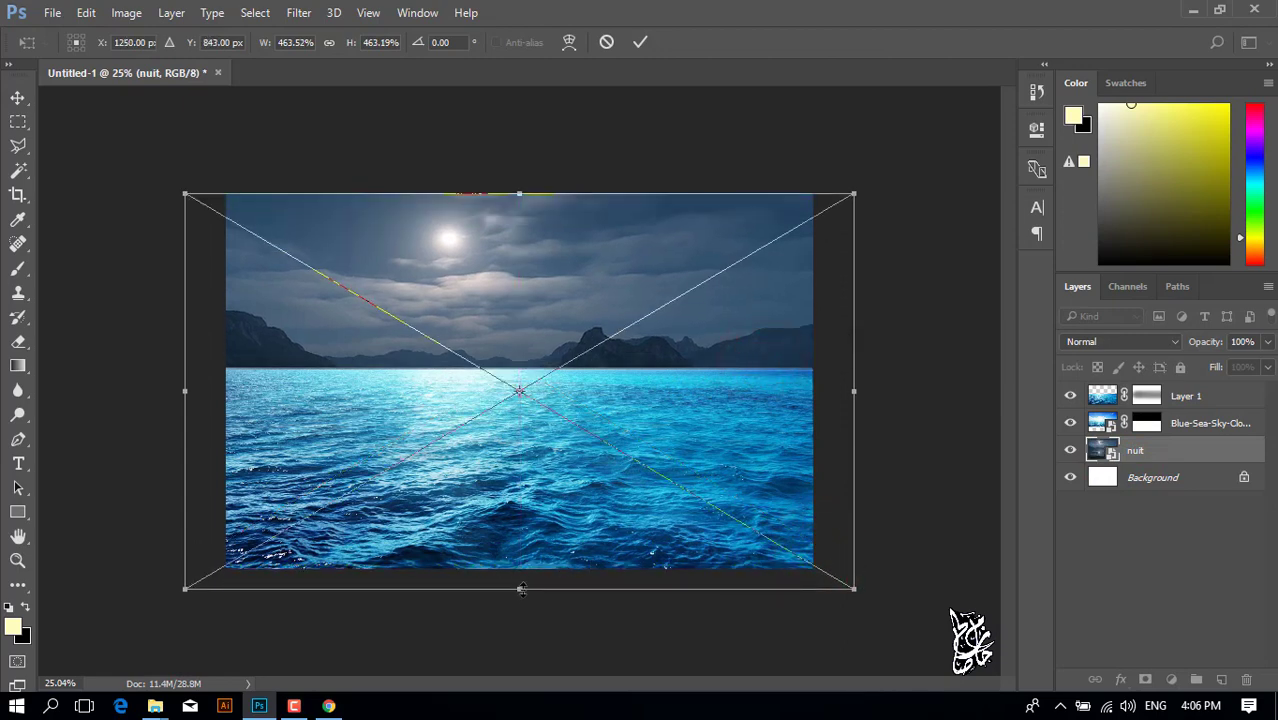
drag(521, 589, 523, 654)
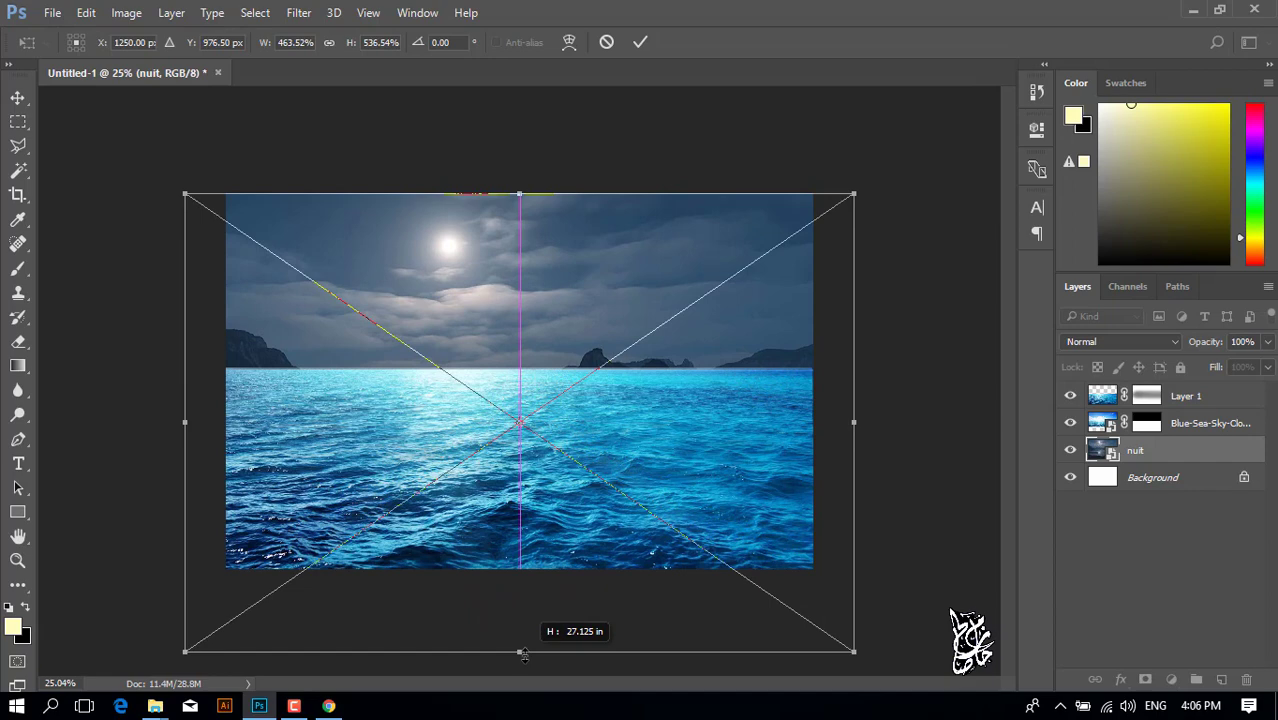
mouse_move(523, 654)
mouse_down()
mouse_move(526, 668)
mouse_move(524, 652)
mouse_up()
double_click(557, 535)
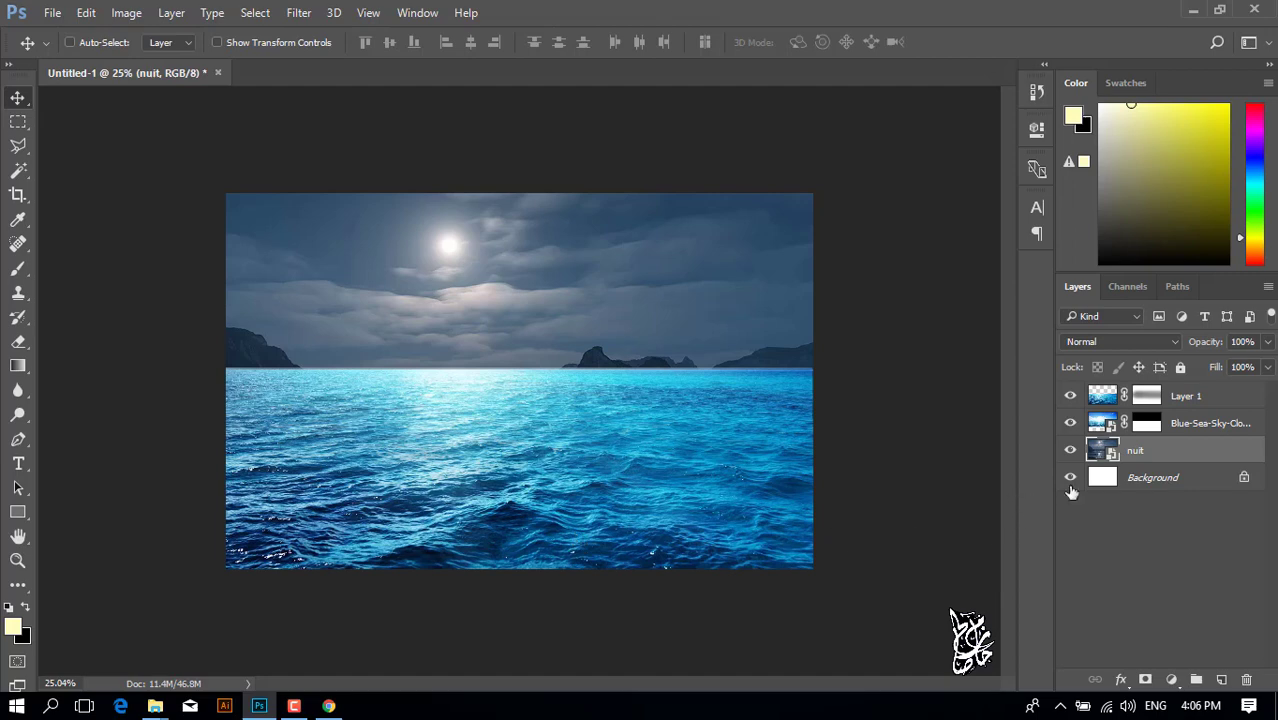
Merge the Blue-Sea-Sky-Clouds and Layer 1 sea layers into one.
click(1184, 427)
ctrl+click(1190, 398)
right_click(1190, 398)
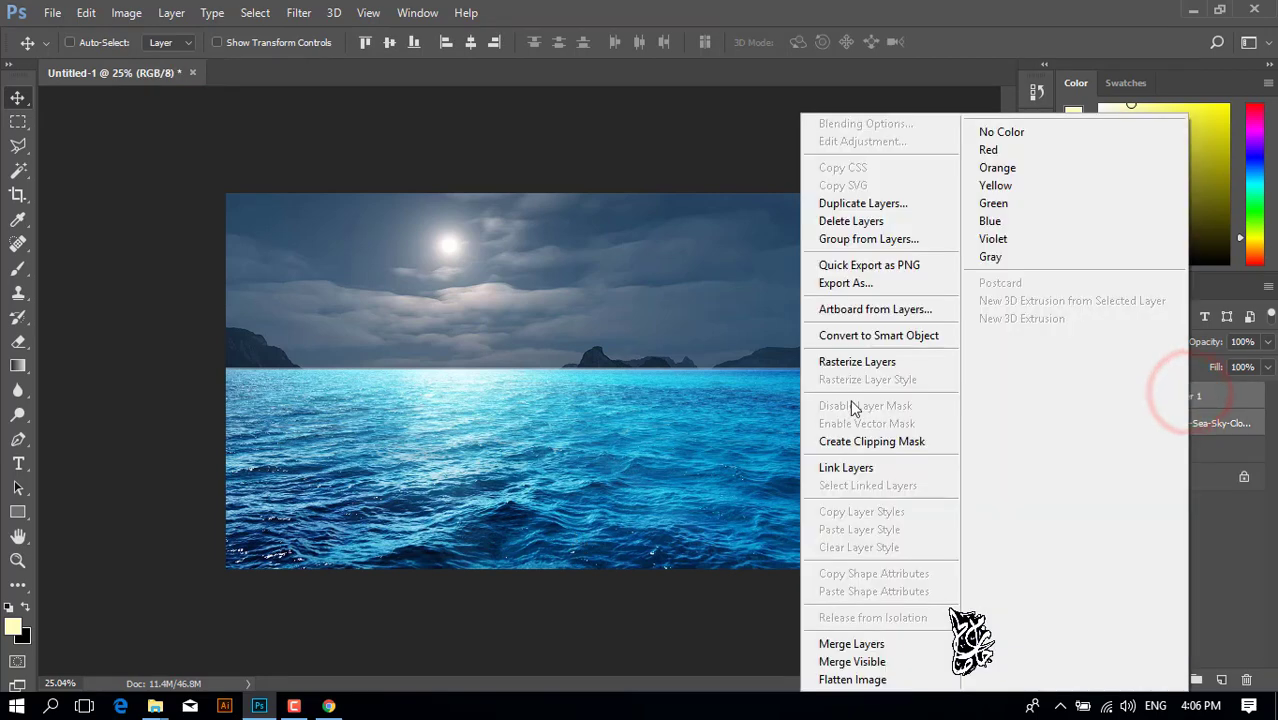
click(862, 643)
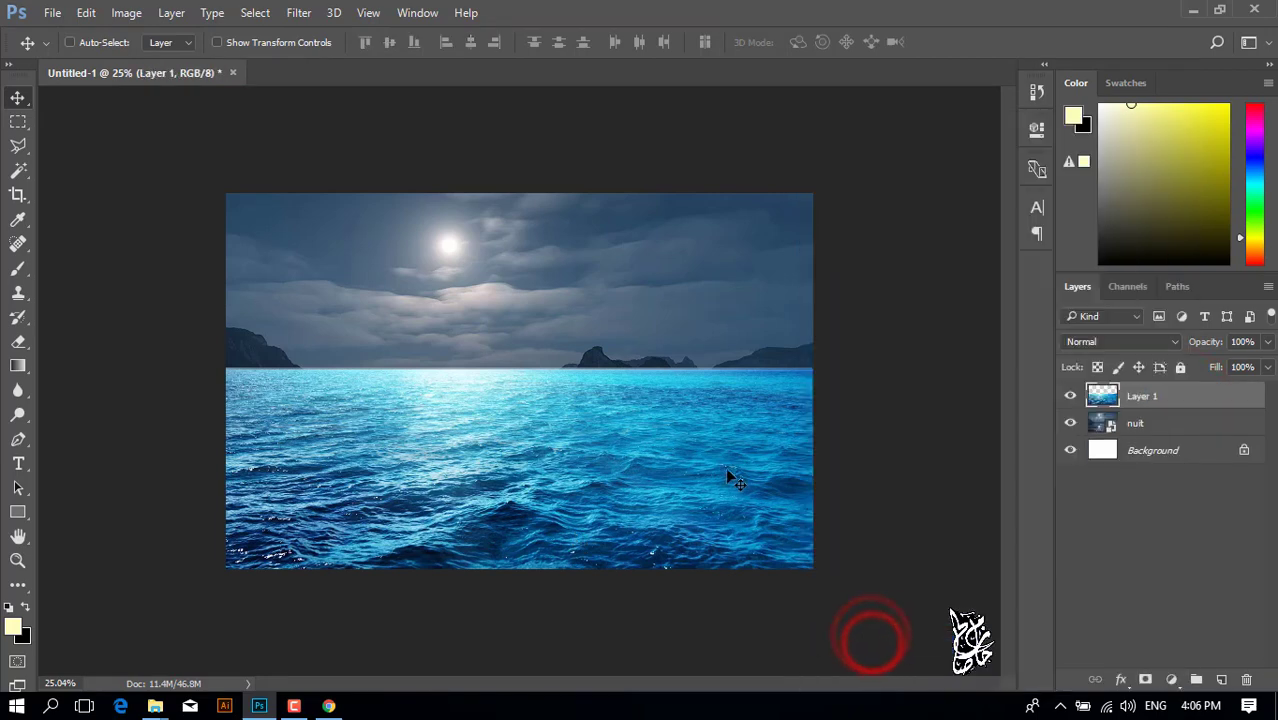
Lower the sea's Hue/Saturation saturation to −57 for muted night tones.
click(127, 13)
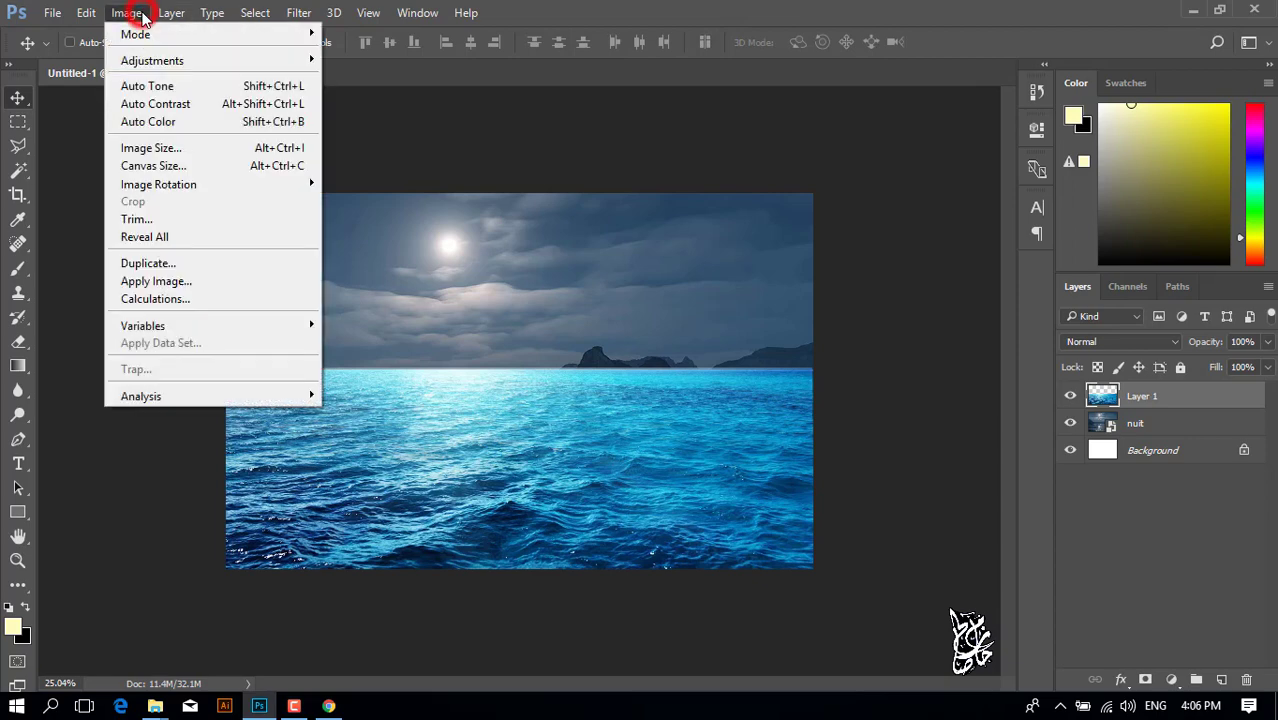
click(165, 60)
click(414, 156)
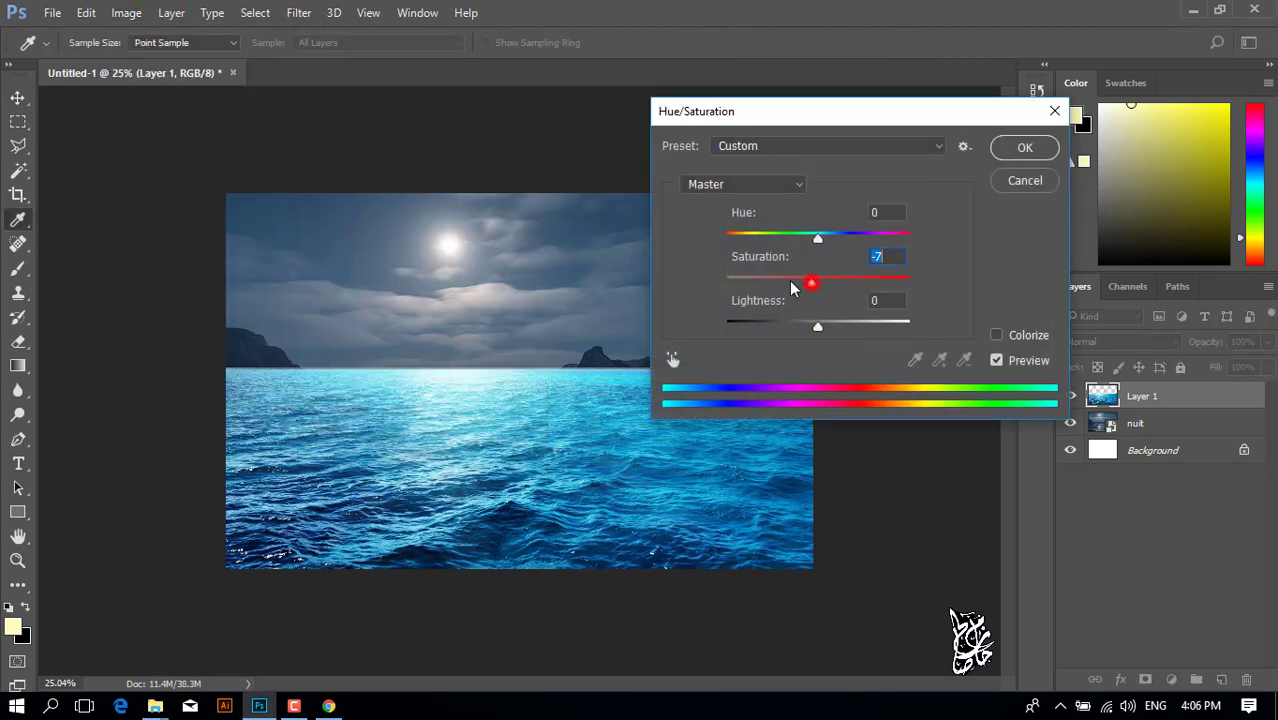
drag(790, 282, 765, 275)
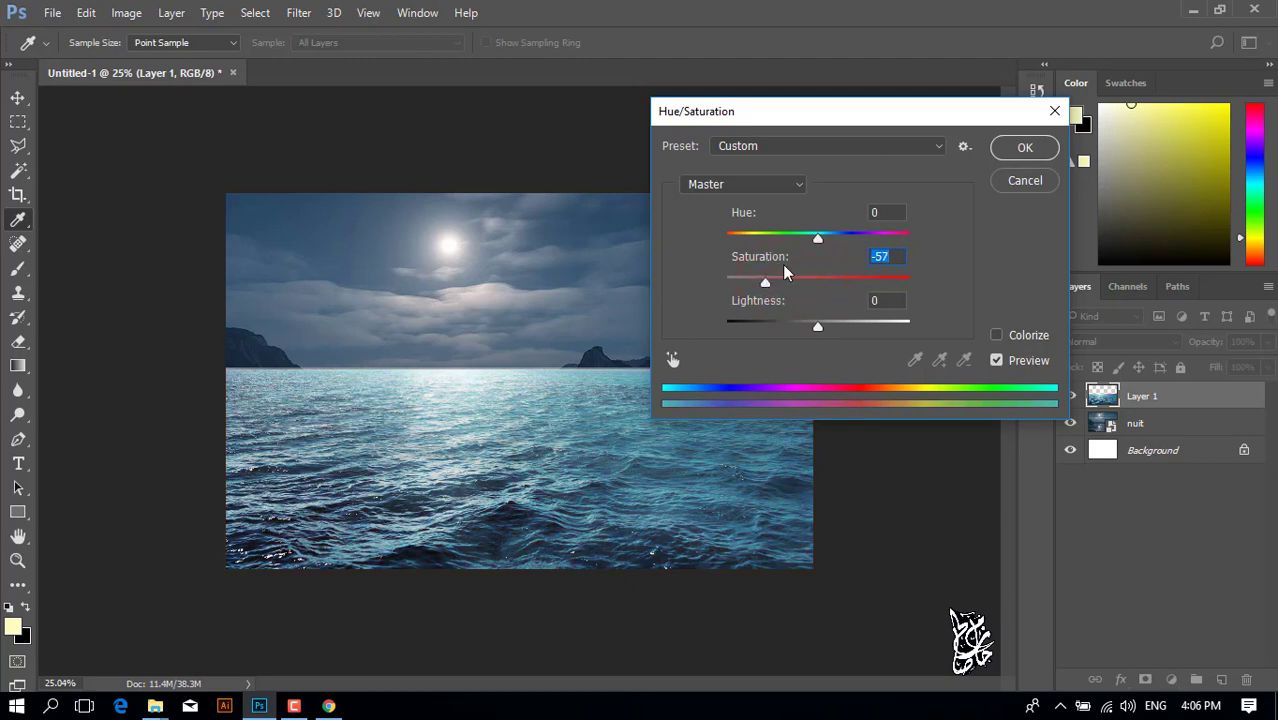
click(1024, 149)
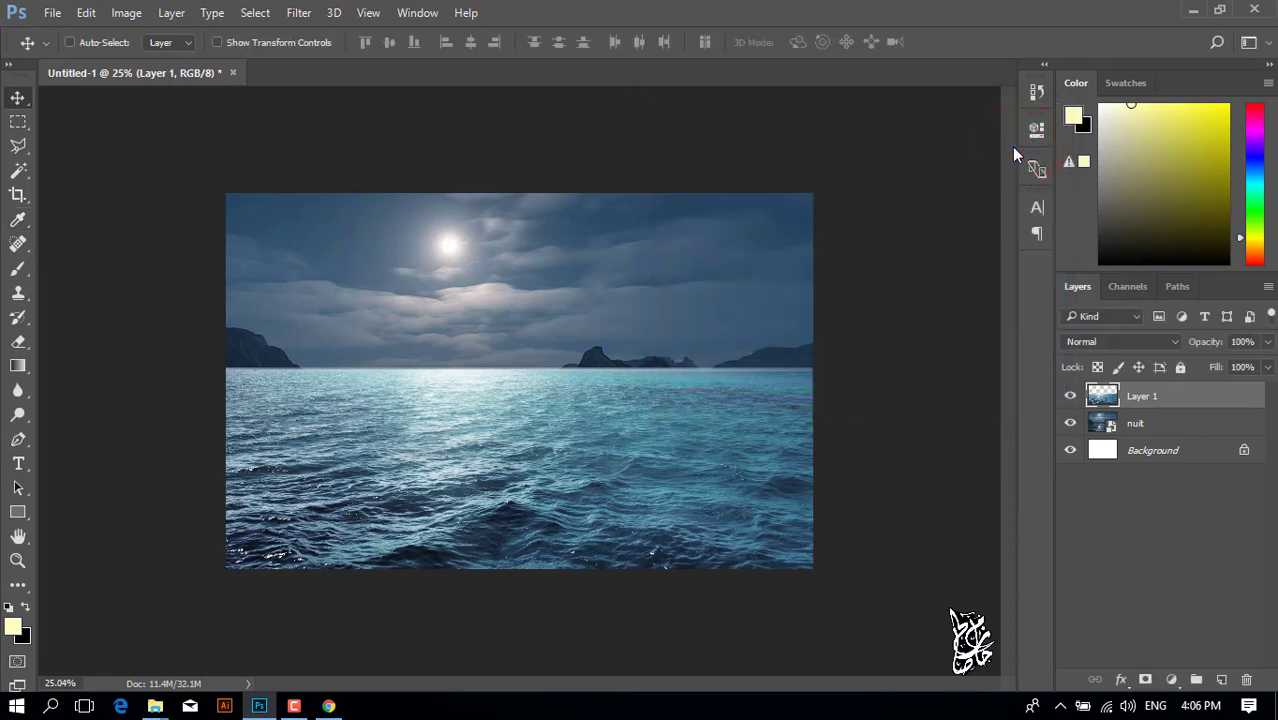
Open drown-3690715.jpg from the Drown folder as a separate document.
click(52, 12)
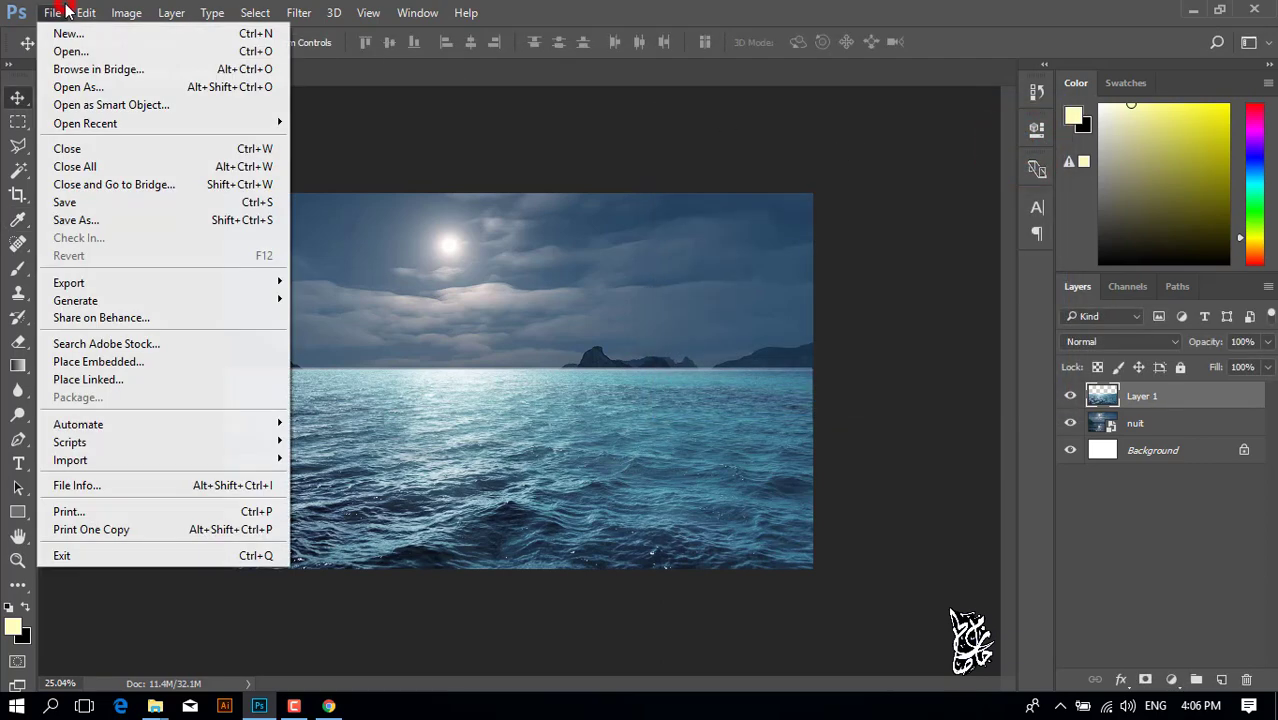
click(76, 51)
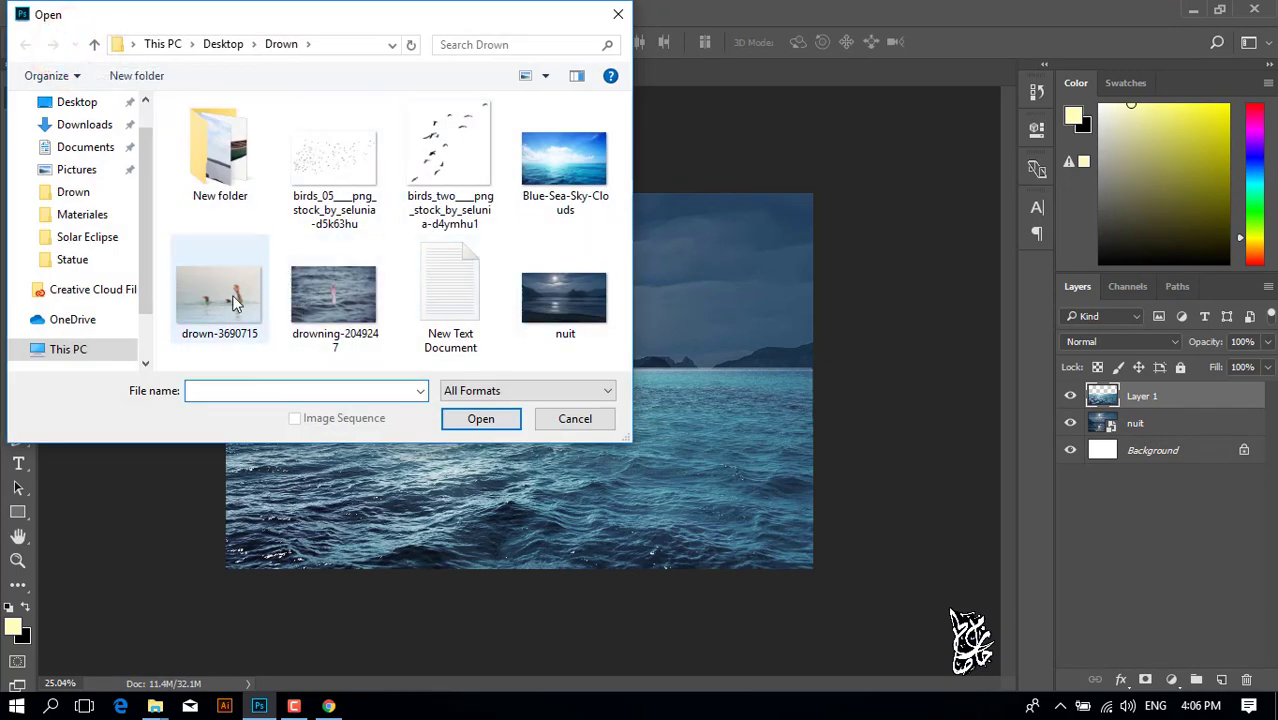
mouse_move(219, 296)
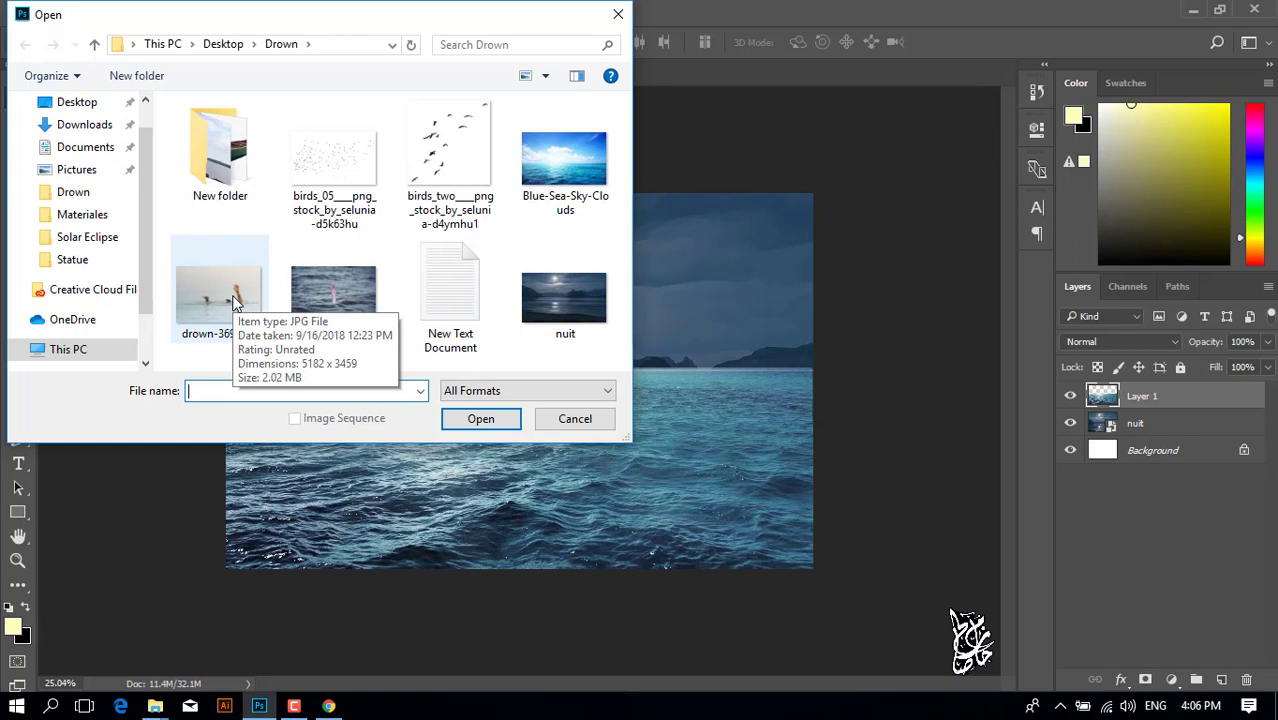
double_click(233, 297)
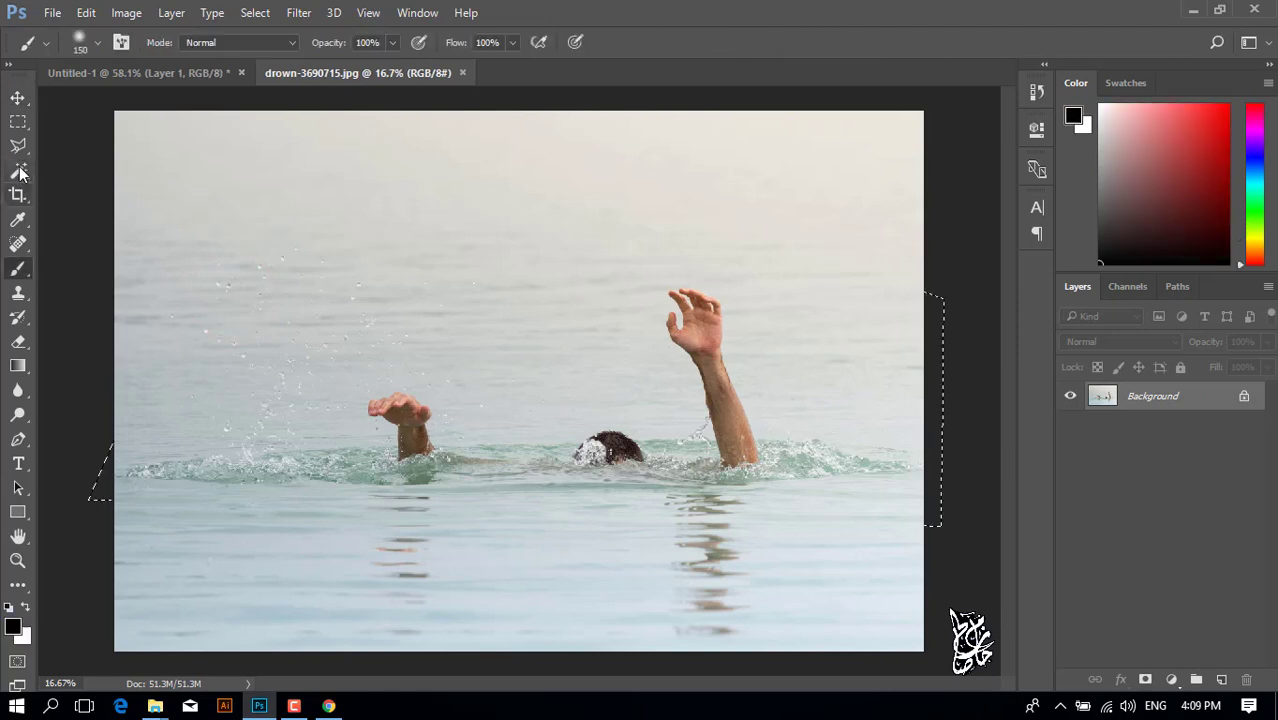
With the Pen tool, lay path anchors along the waterline from left to right.
click(18, 438)
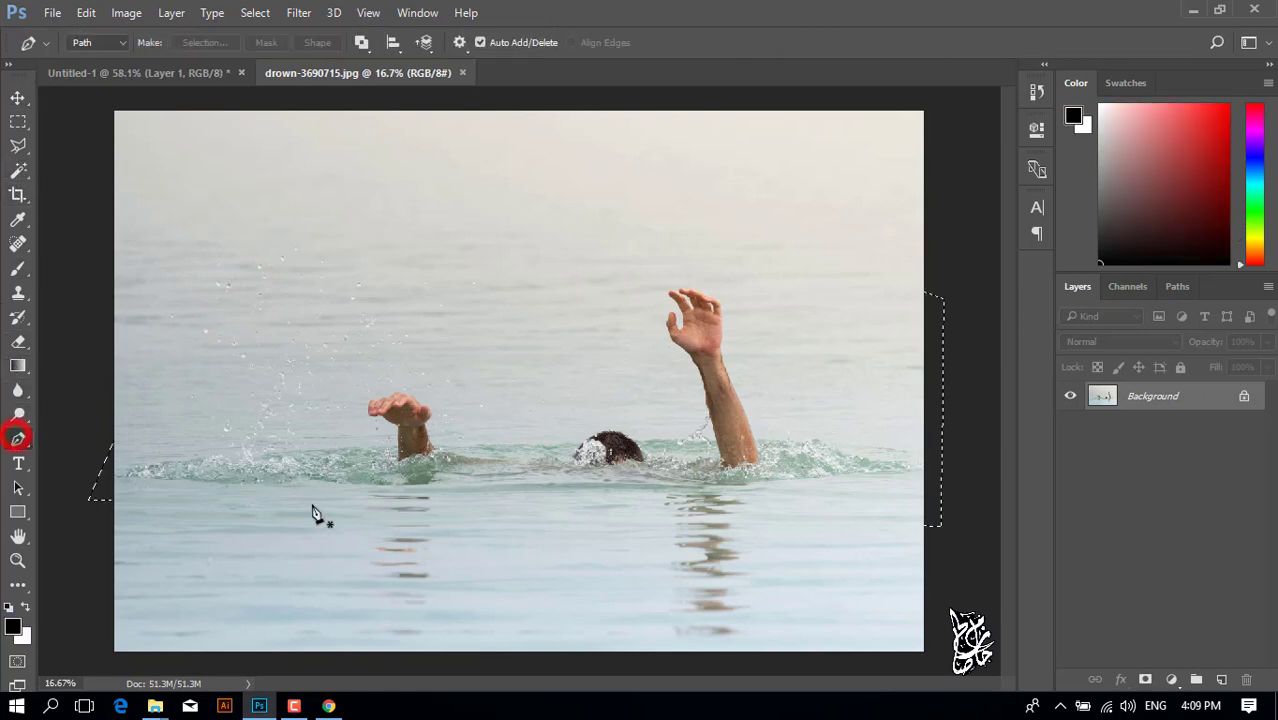
click(124, 477)
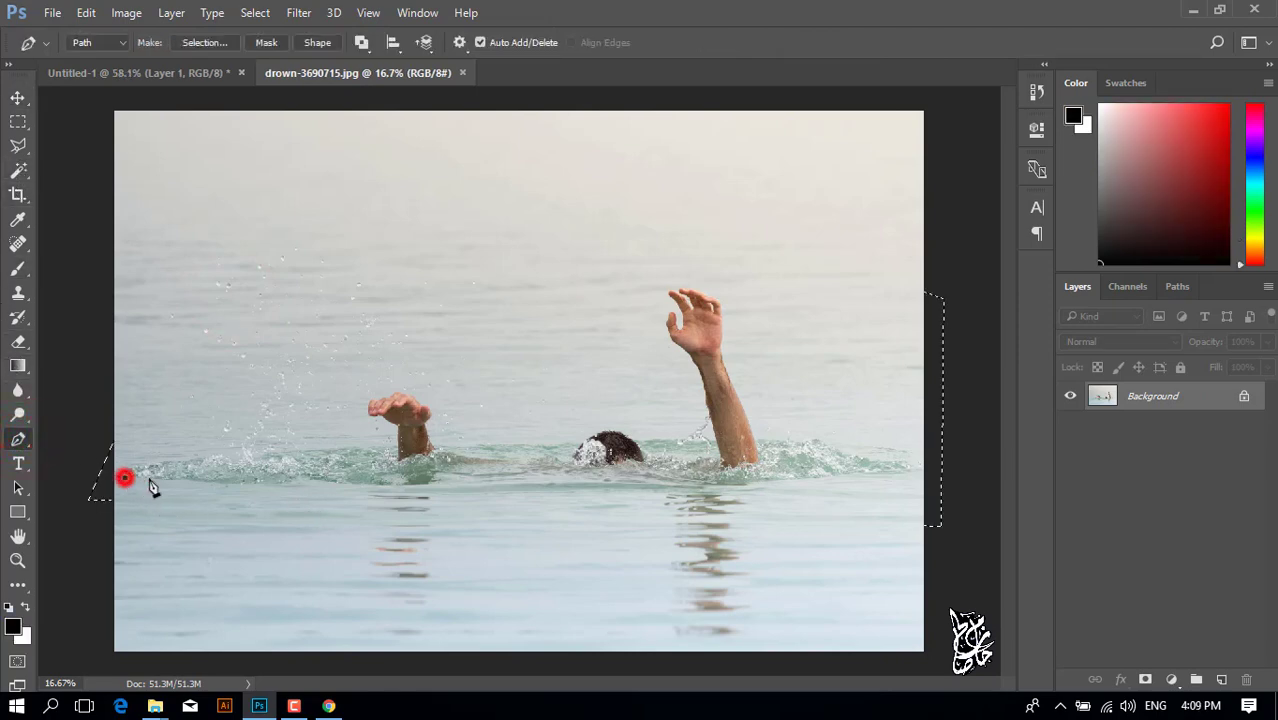
click(205, 484)
click(295, 488)
click(367, 485)
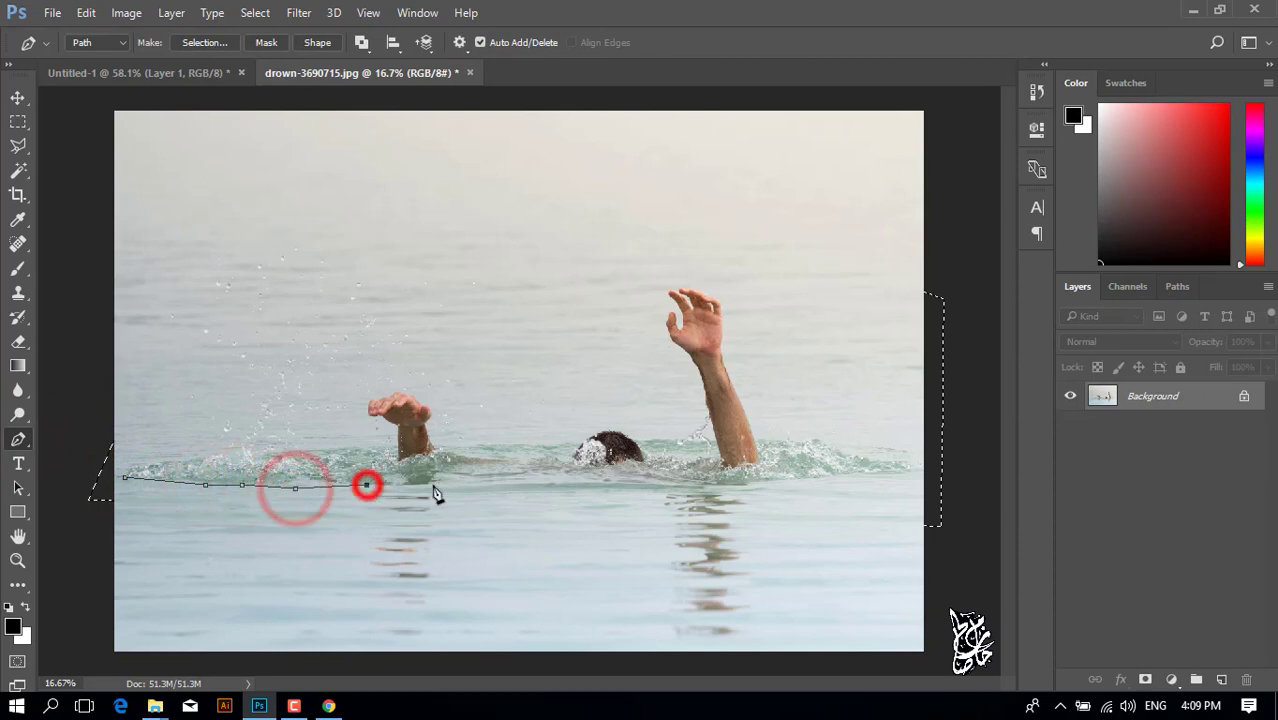
click(434, 485)
click(497, 485)
click(619, 482)
click(731, 487)
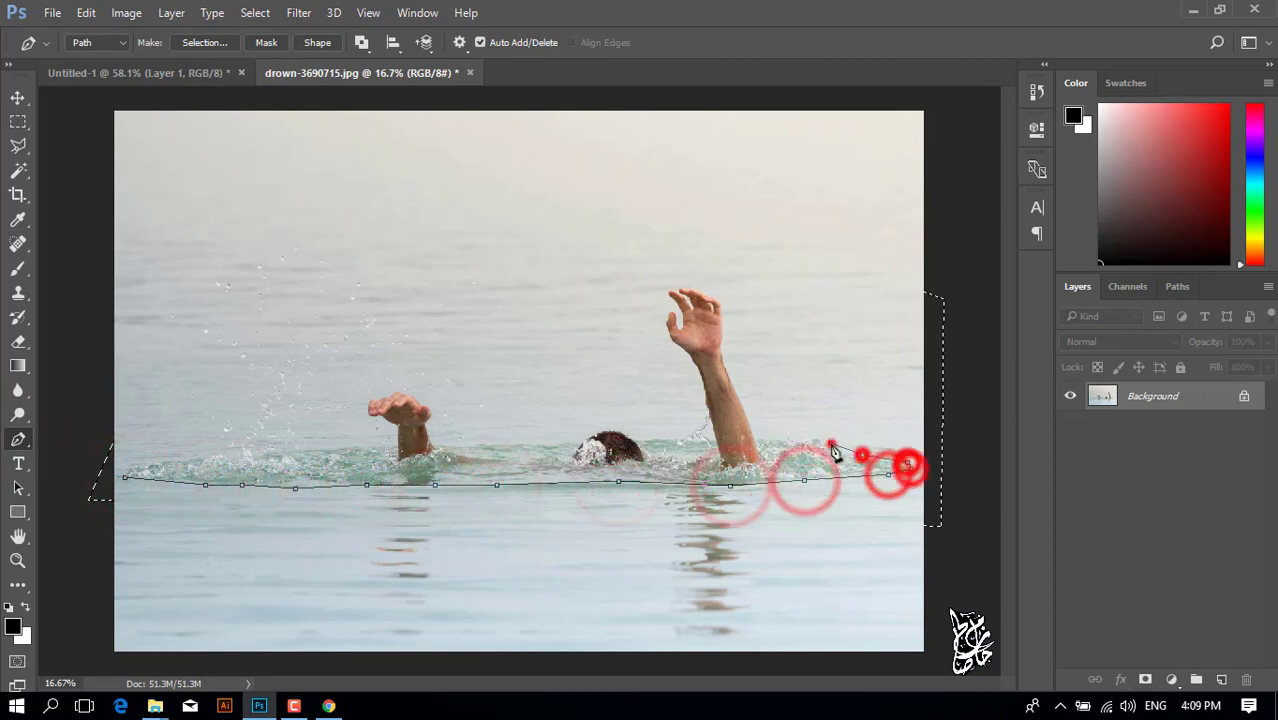
Trace the raised arm's right edge up to the hand's edge.
scroll(770, 443, up, 5)
click(750, 523)
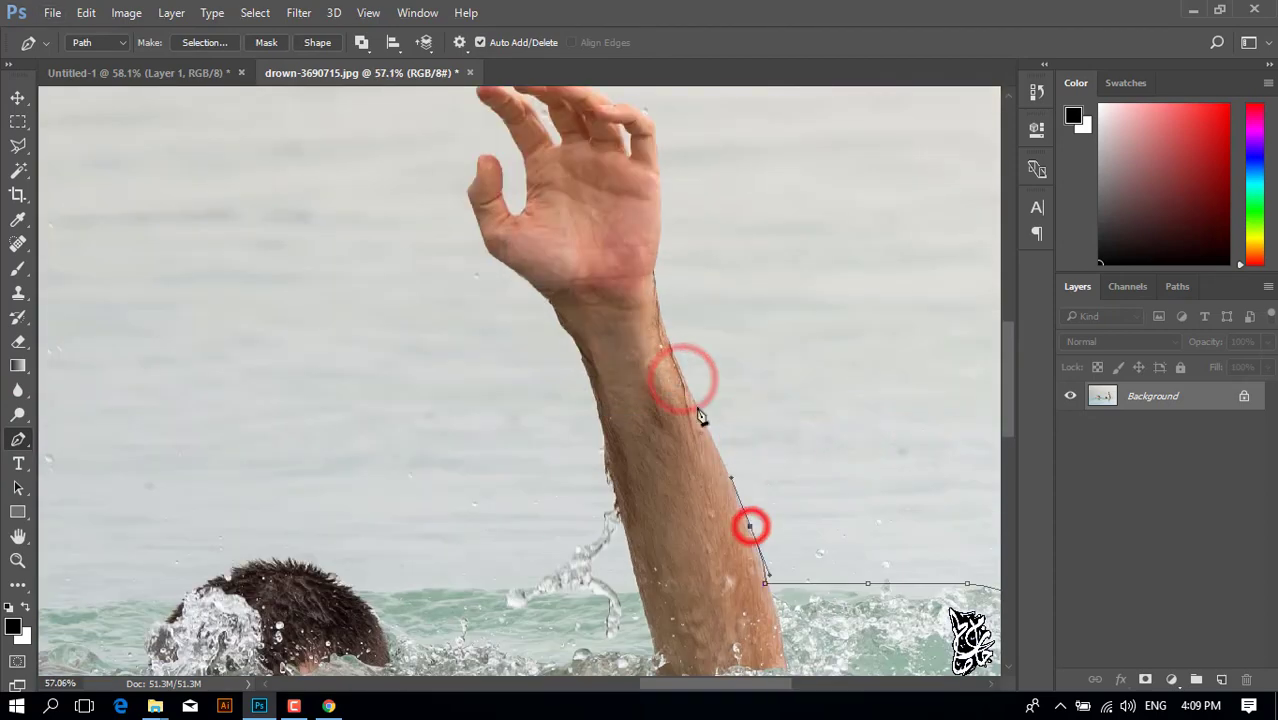
click(687, 379)
click(660, 330)
drag(661, 313, 591, 553)
click(583, 517)
click(593, 428)
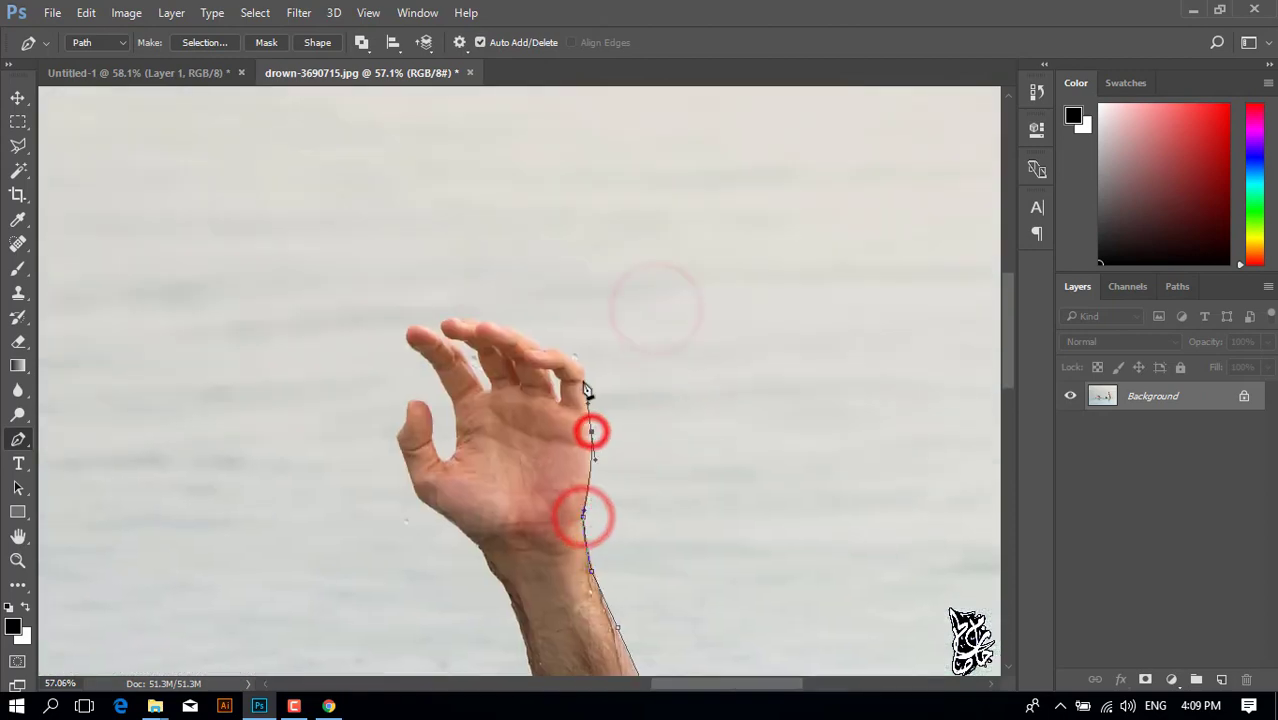
click(579, 362)
Outline the top of the pinky finger and curve around its fingertip.
scroll(545, 357, up, 4)
click(601, 556)
click(566, 529)
click(508, 497)
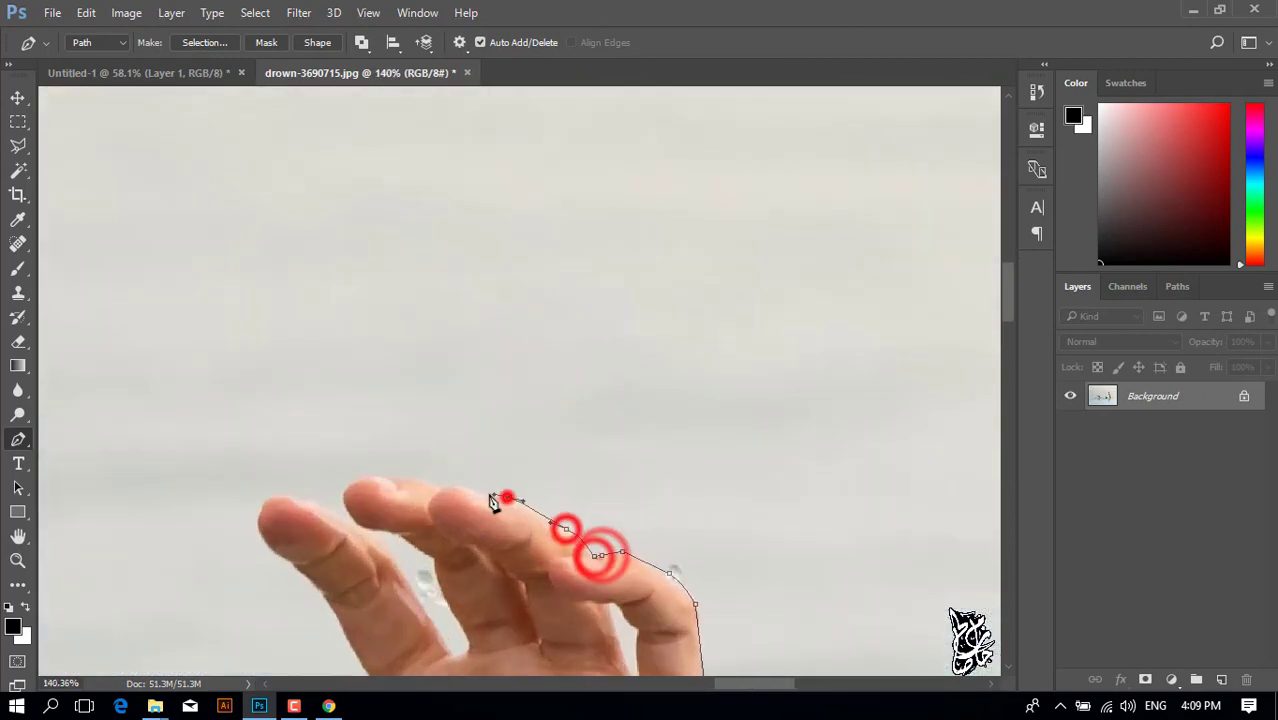
click(399, 481)
click(357, 478)
click(353, 519)
drag(399, 533, 435, 567)
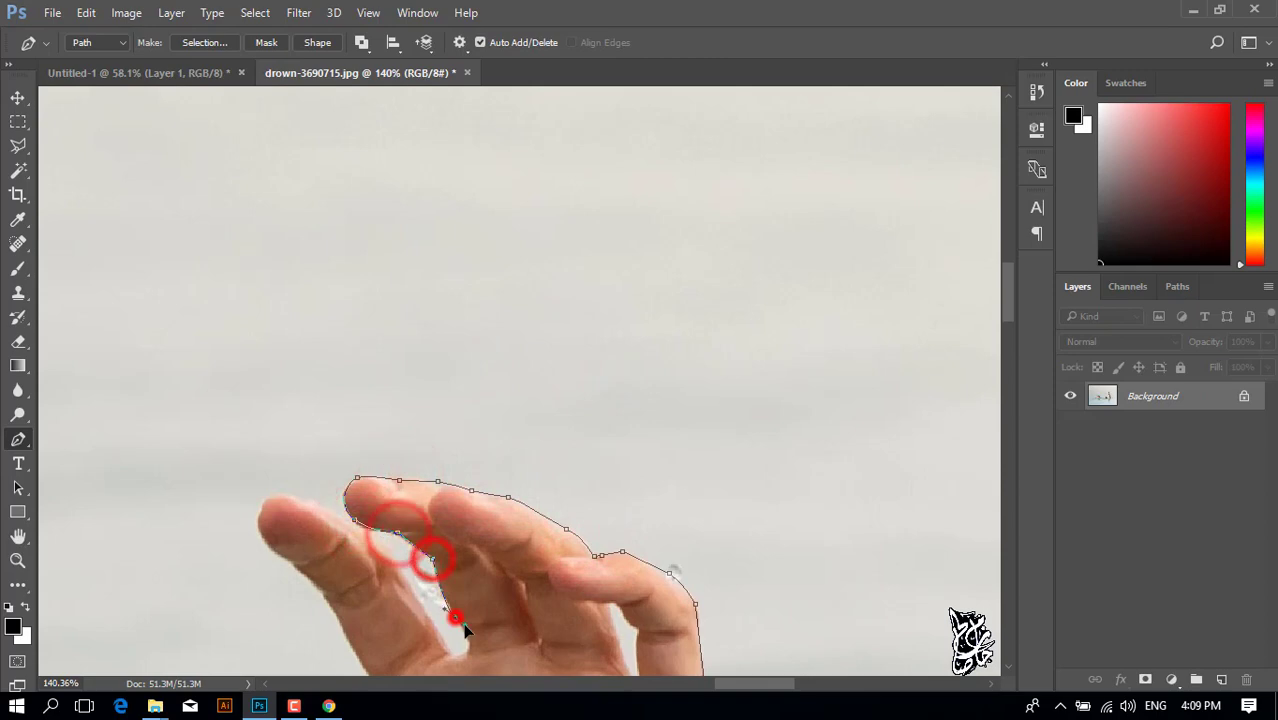
Trace into the finger gap and around the index fingertip.
click(455, 650)
click(399, 567)
click(352, 522)
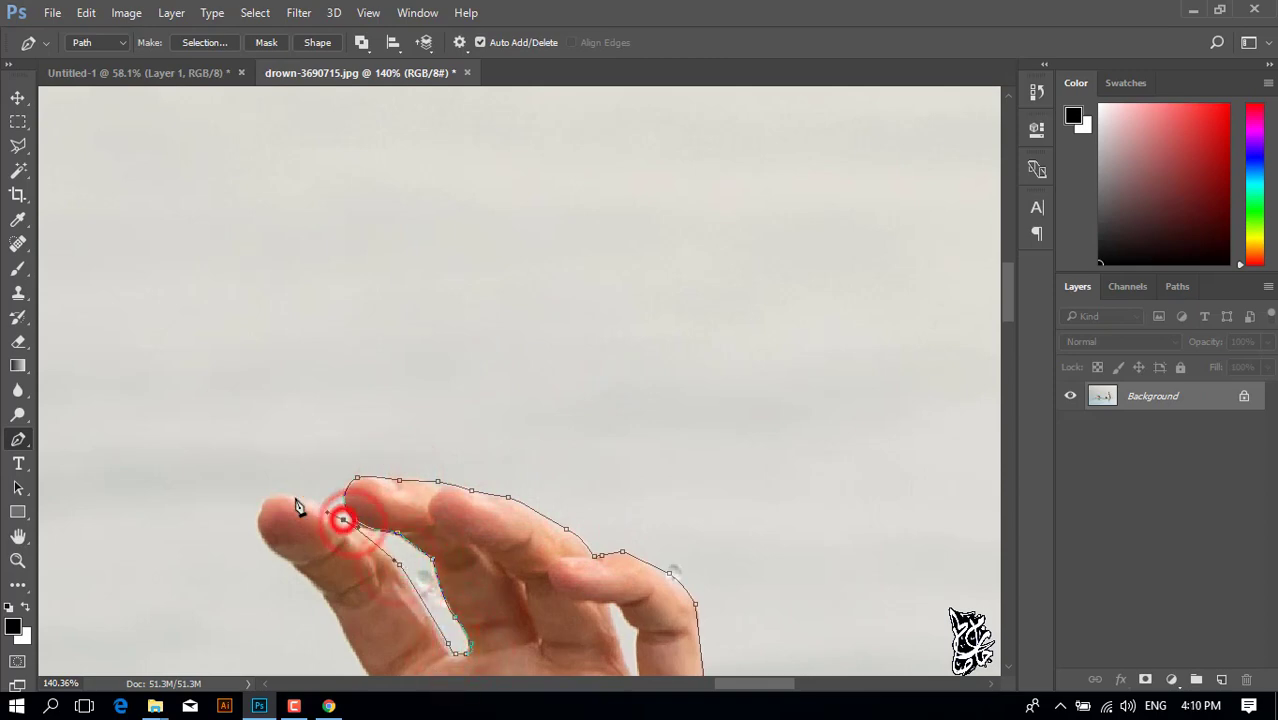
click(277, 505)
drag(270, 575, 270, 500)
click(320, 517)
click(358, 588)
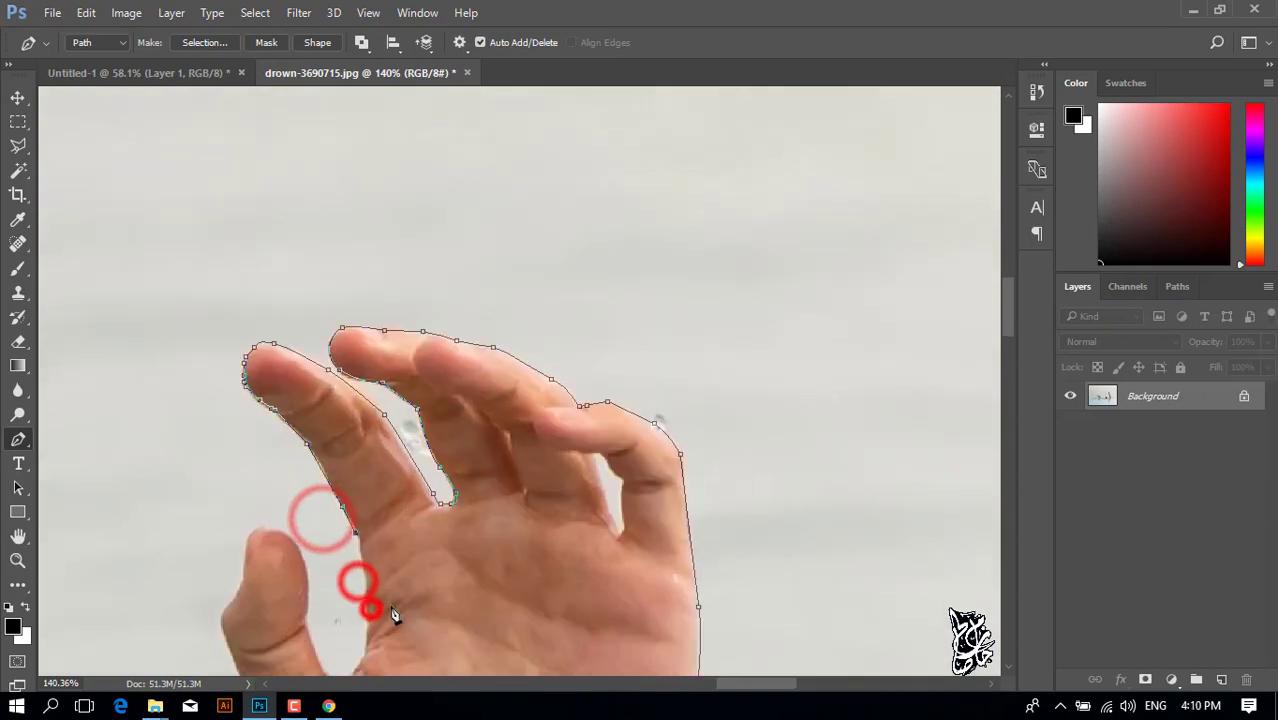
drag(370, 607, 355, 471)
Trace down the index finger's underside and around the thumb.
click(359, 476)
click(368, 538)
click(367, 588)
click(350, 617)
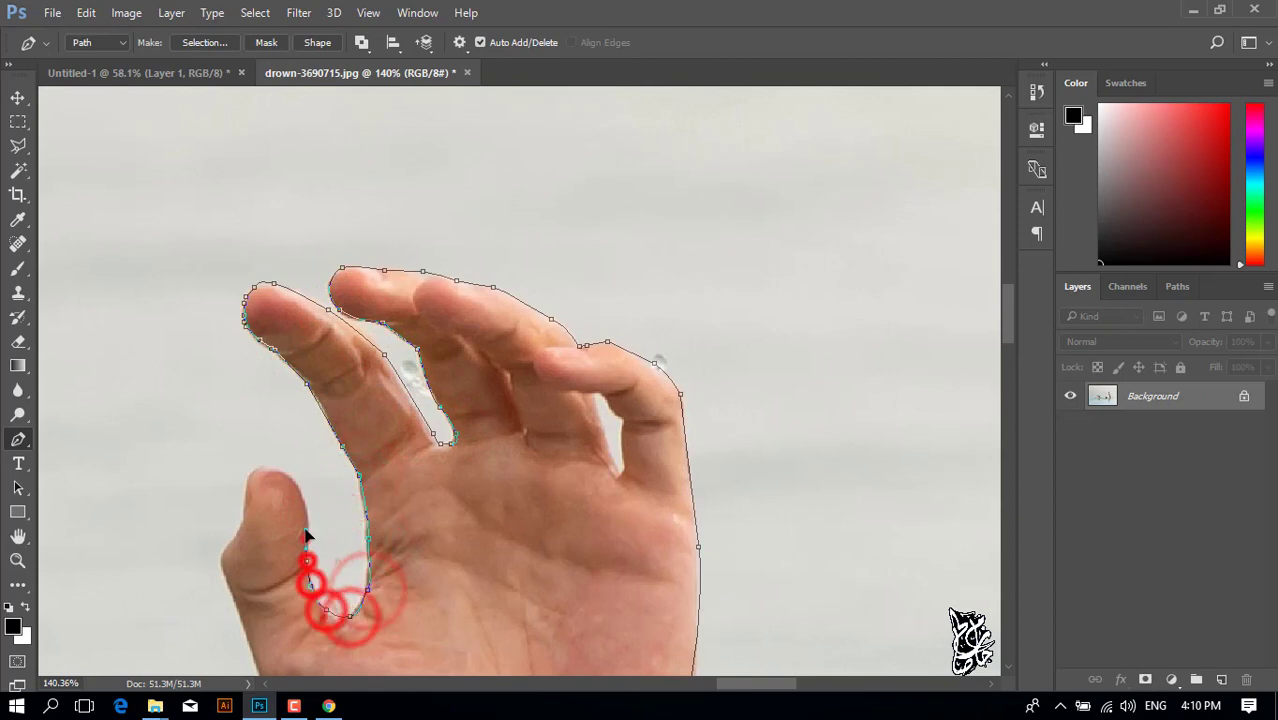
click(300, 488)
click(249, 478)
click(246, 516)
drag(268, 555, 439, 432)
click(395, 427)
click(417, 508)
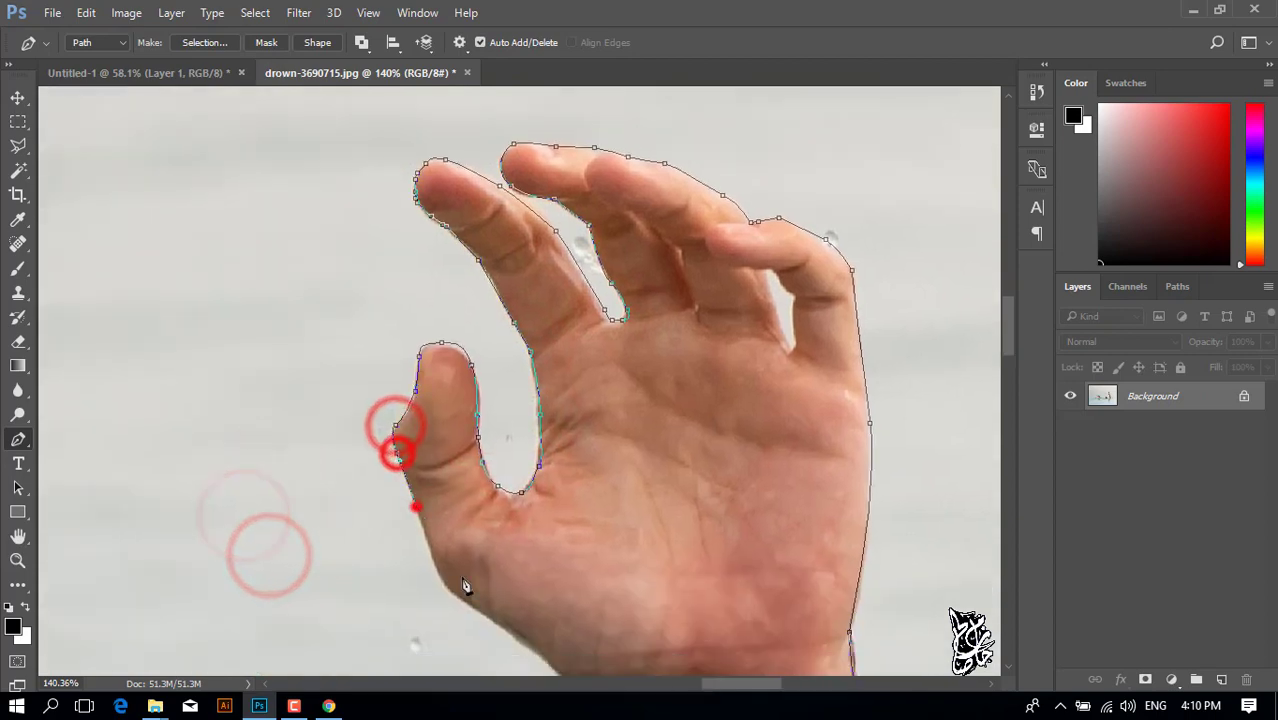
Continue the outline down the wrist and forearm's left edge to the water.
scroll(440, 490, down, 3)
click(455, 504)
click(542, 565)
scroll(545, 560, down, 4)
click(589, 465)
click(609, 494)
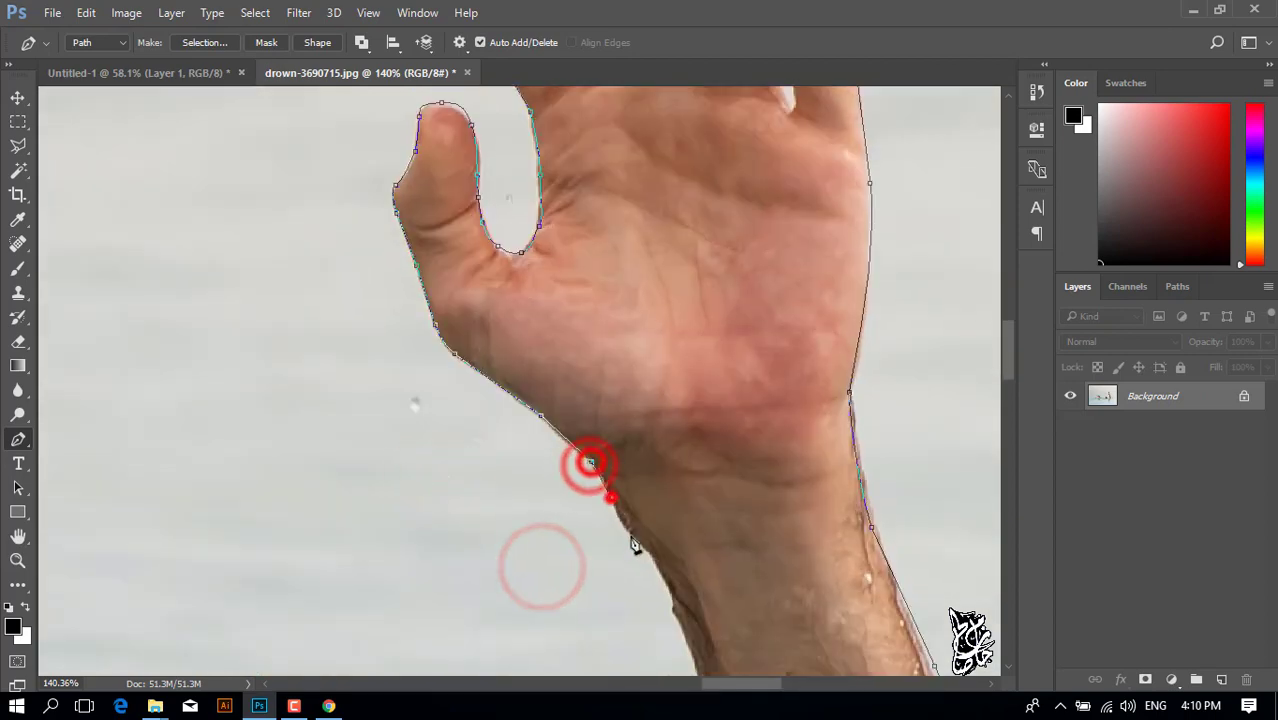
scroll(620, 480, down, 2)
click(636, 456)
click(665, 508)
scroll(670, 500, down, 8)
click(703, 420)
scroll(726, 437, down, 5)
click(733, 488)
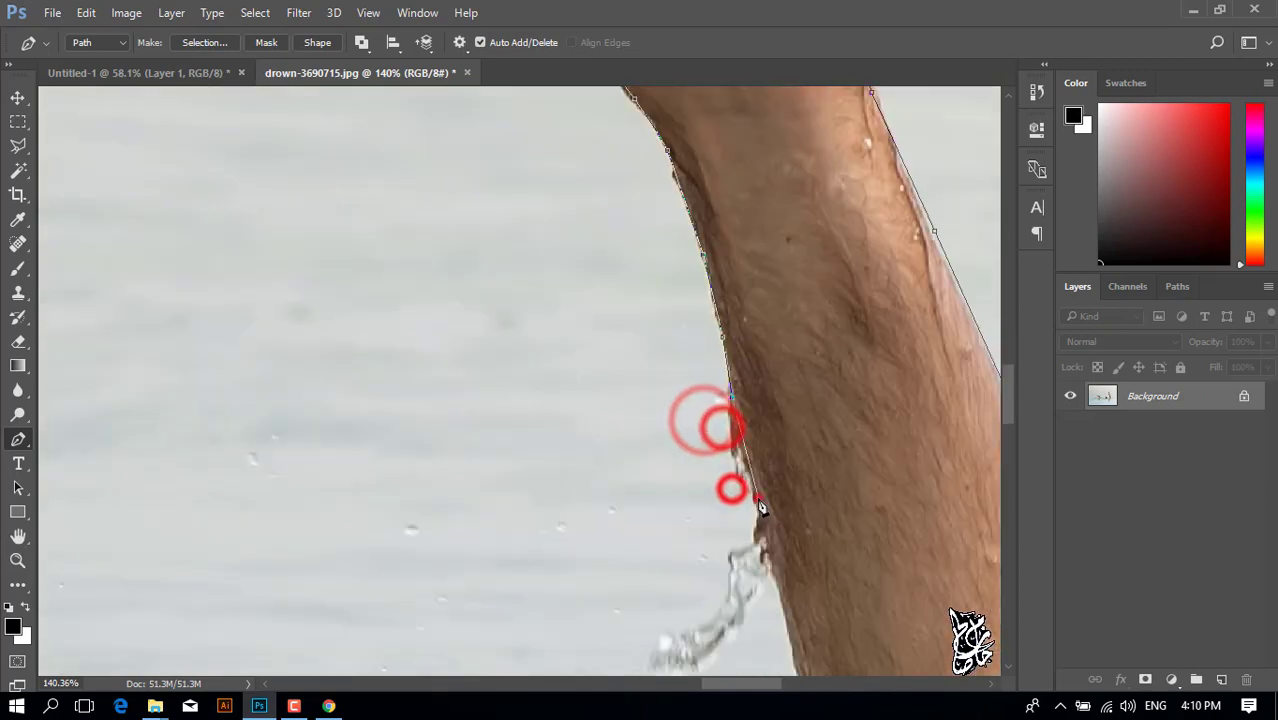
scroll(740, 480, down, 3)
click(782, 381)
click(812, 492)
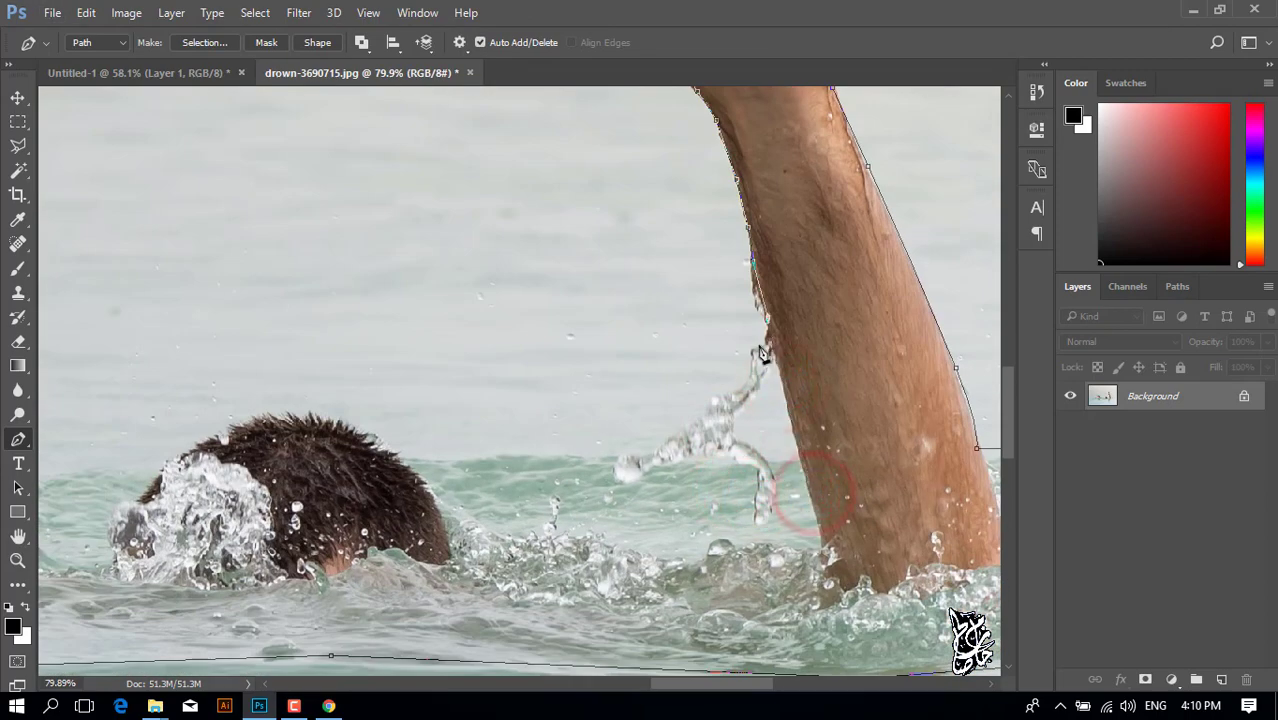
Trace the water splash, around the swimmer's head, and along the waterline to the second wrist.
click(748, 368)
click(673, 440)
click(583, 458)
click(457, 453)
click(345, 425)
click(200, 440)
scroll(200, 447, left, 5)
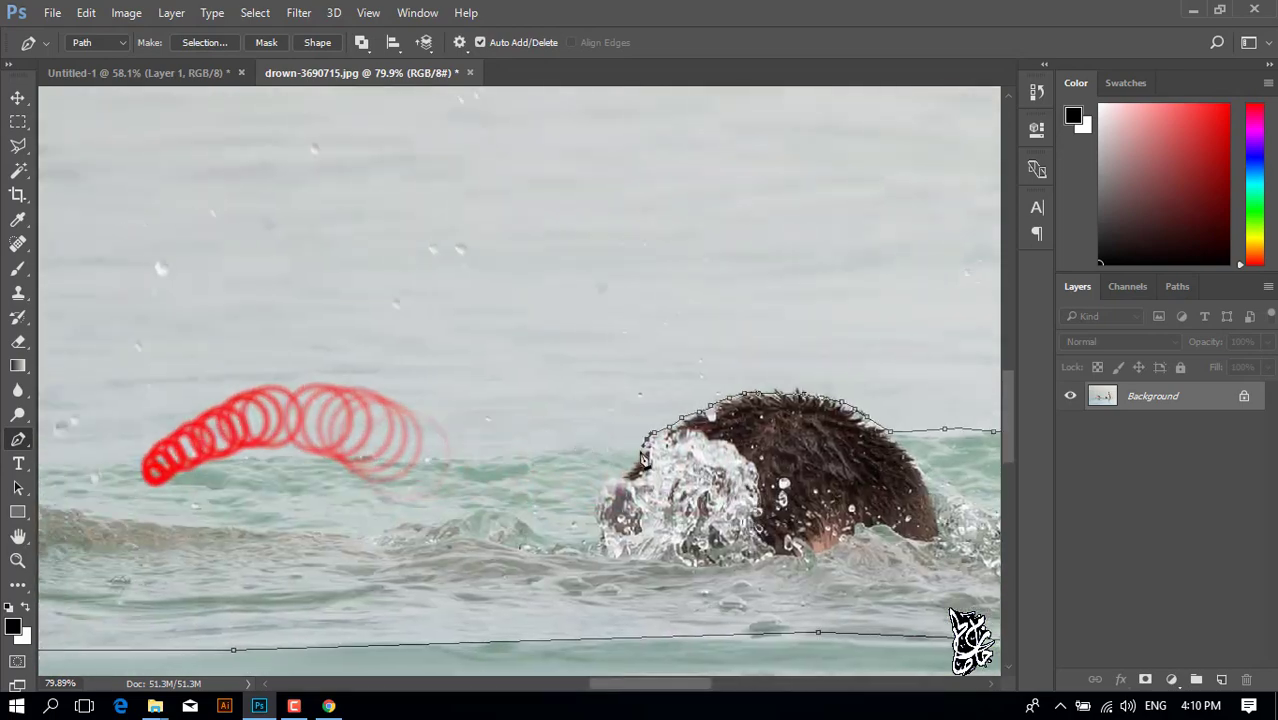
click(599, 451)
click(513, 459)
click(436, 457)
click(371, 460)
click(314, 460)
Trace up the second hand's thumb edge and along the top of the hand.
click(285, 385)
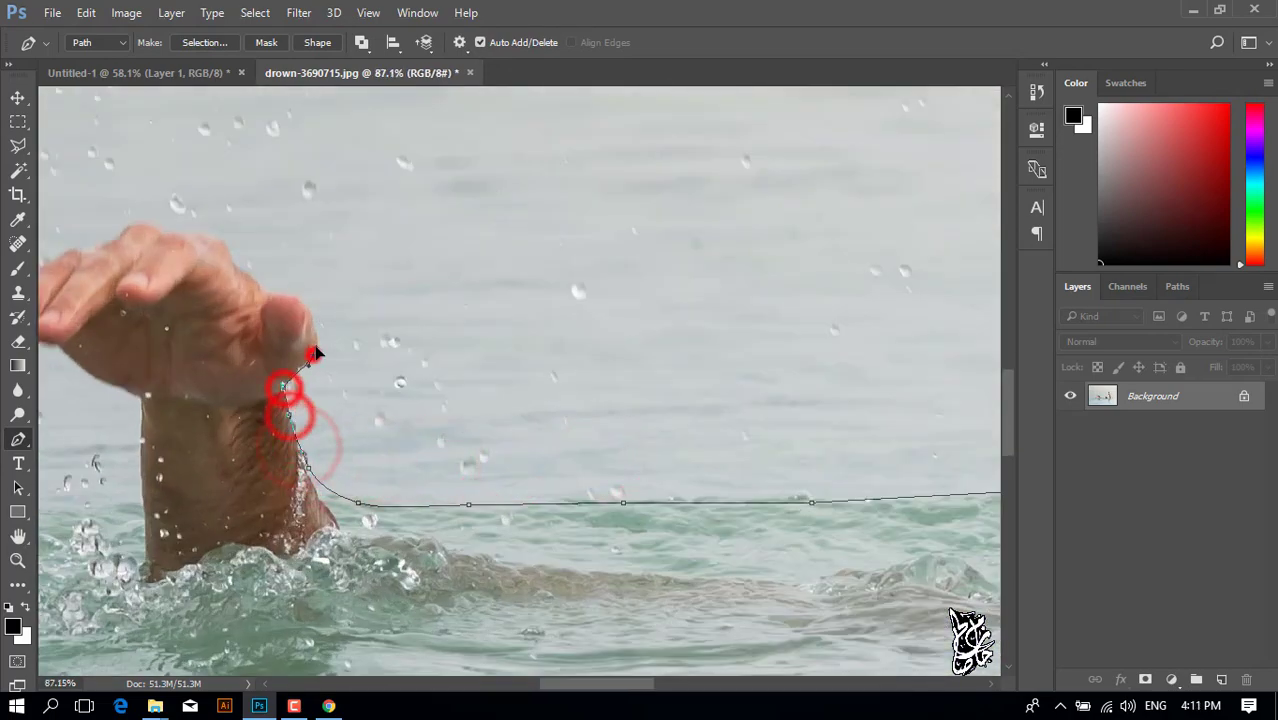
scroll(305, 300, up, 3)
click(300, 330)
click(235, 255)
click(150, 190)
scroll(588, 418, left, 5)
click(560, 371)
click(495, 353)
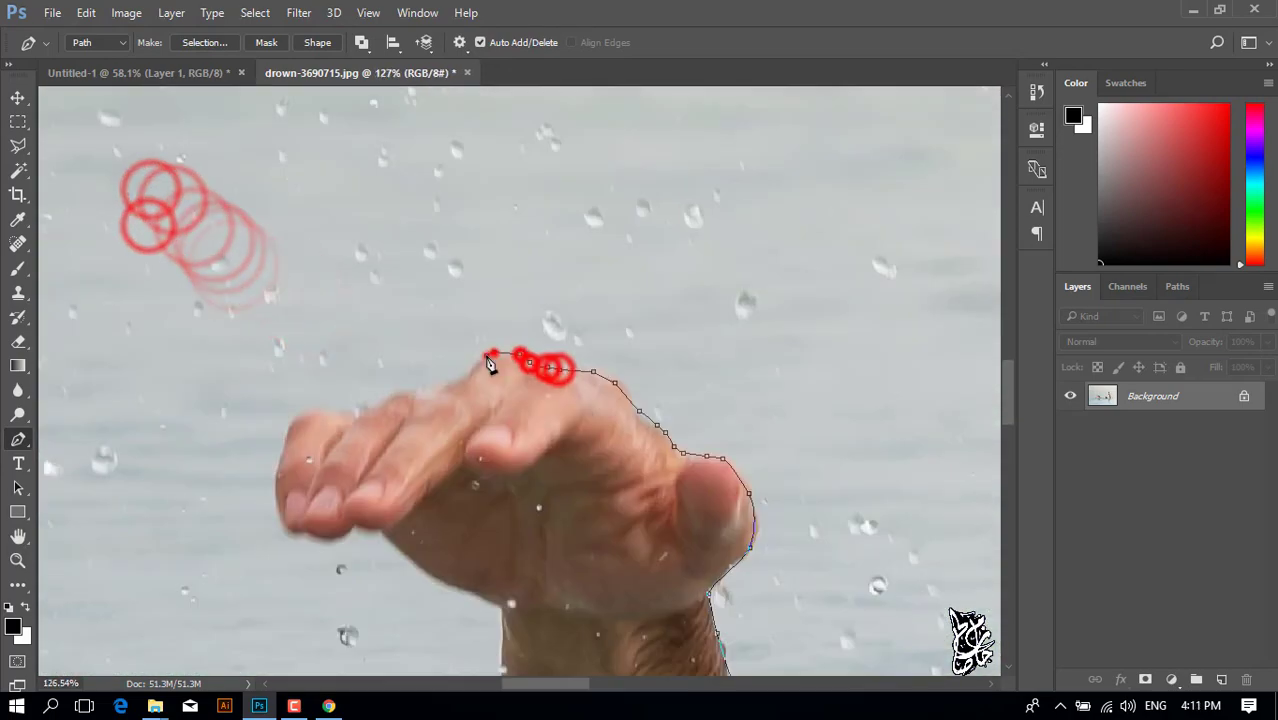
click(440, 387)
click(395, 397)
click(340, 410)
click(300, 412)
Outline the second hand's fingertips, their underside, and down the wrist to the water.
scroll(278, 485, down, 3)
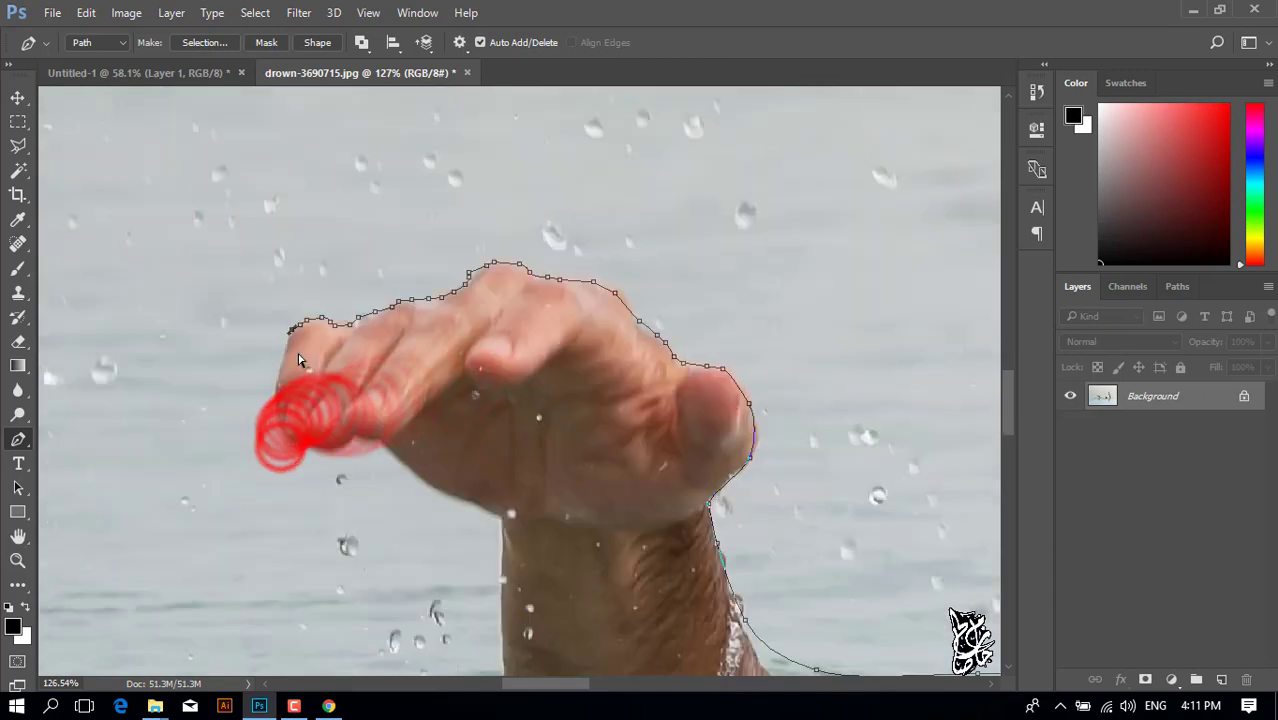
click(287, 335)
click(275, 383)
click(295, 440)
click(388, 441)
scroll(398, 468, down, 3)
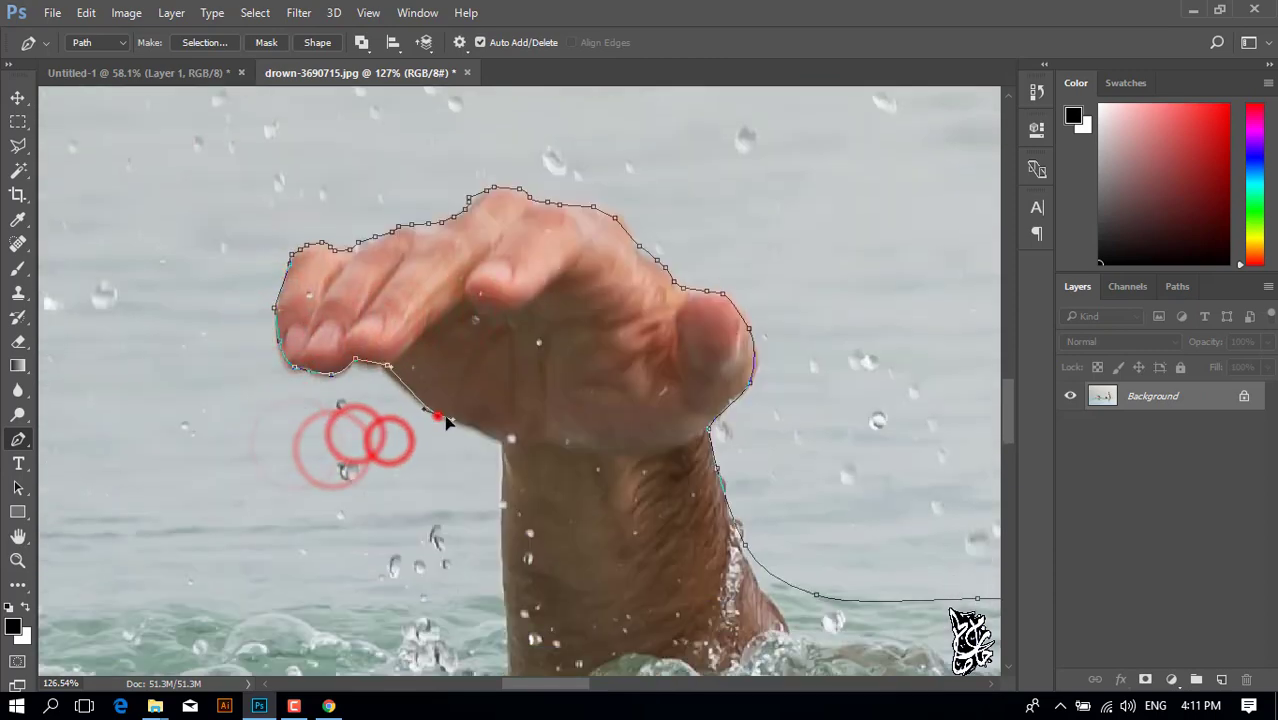
scroll(430, 420, down, 2)
click(437, 414)
click(501, 442)
scroll(500, 500, down, 3)
click(505, 571)
scroll(463, 558, down, 3)
Run the outline left along the splash and close the path at its left tip.
click(436, 543)
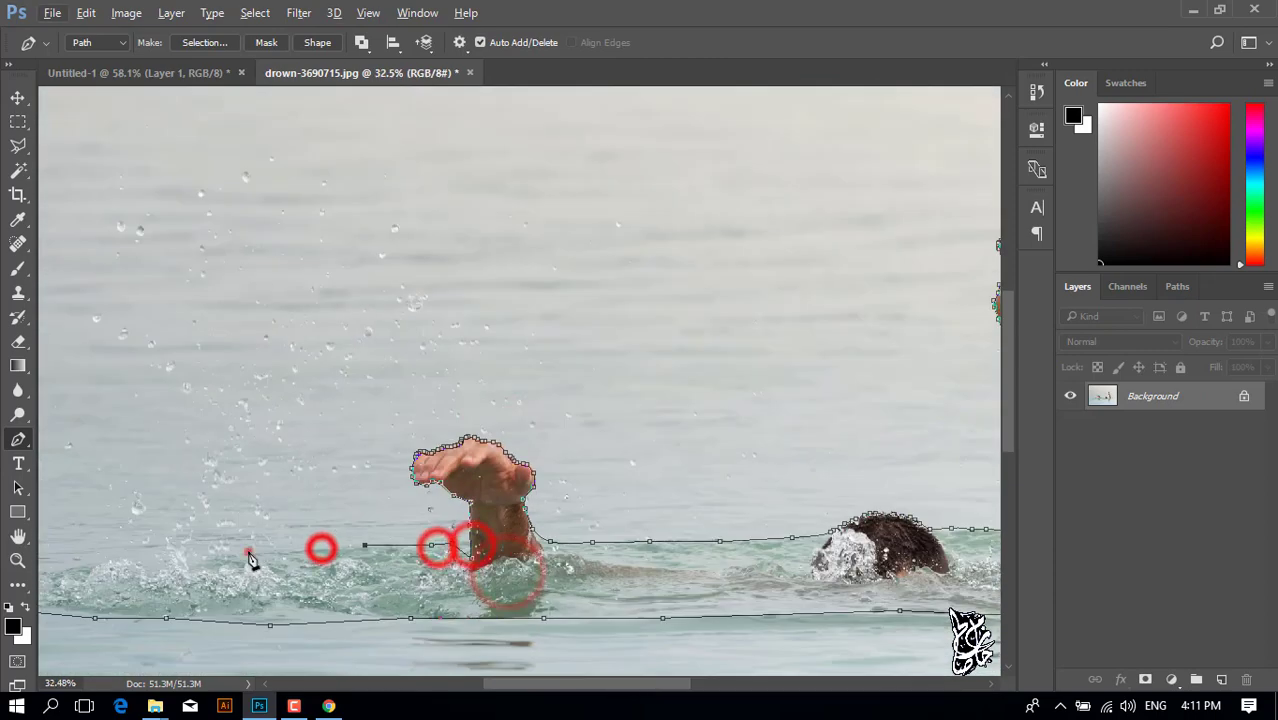
scroll(300, 545, left, 3)
click(310, 524)
click(229, 540)
click(183, 562)
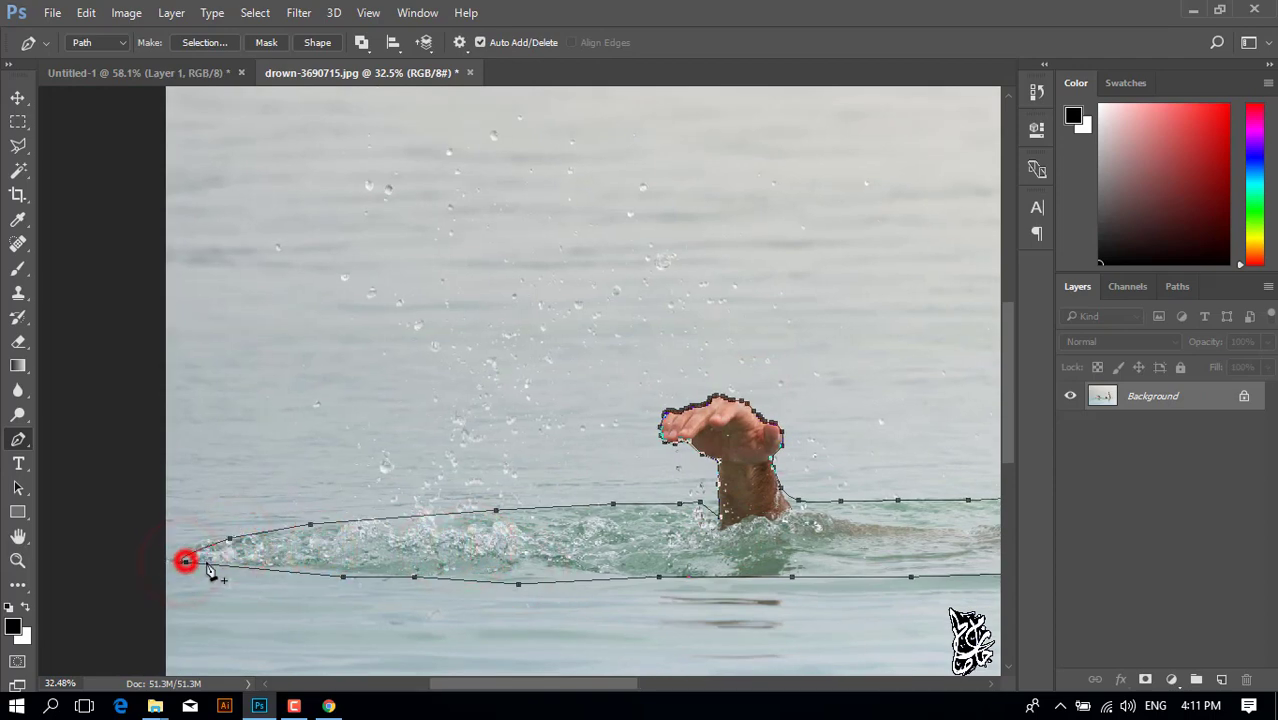
right_click(184, 561)
Convert the path to a selection, mask the swimmer, and drag him into Untitled-1.
click(405, 155)
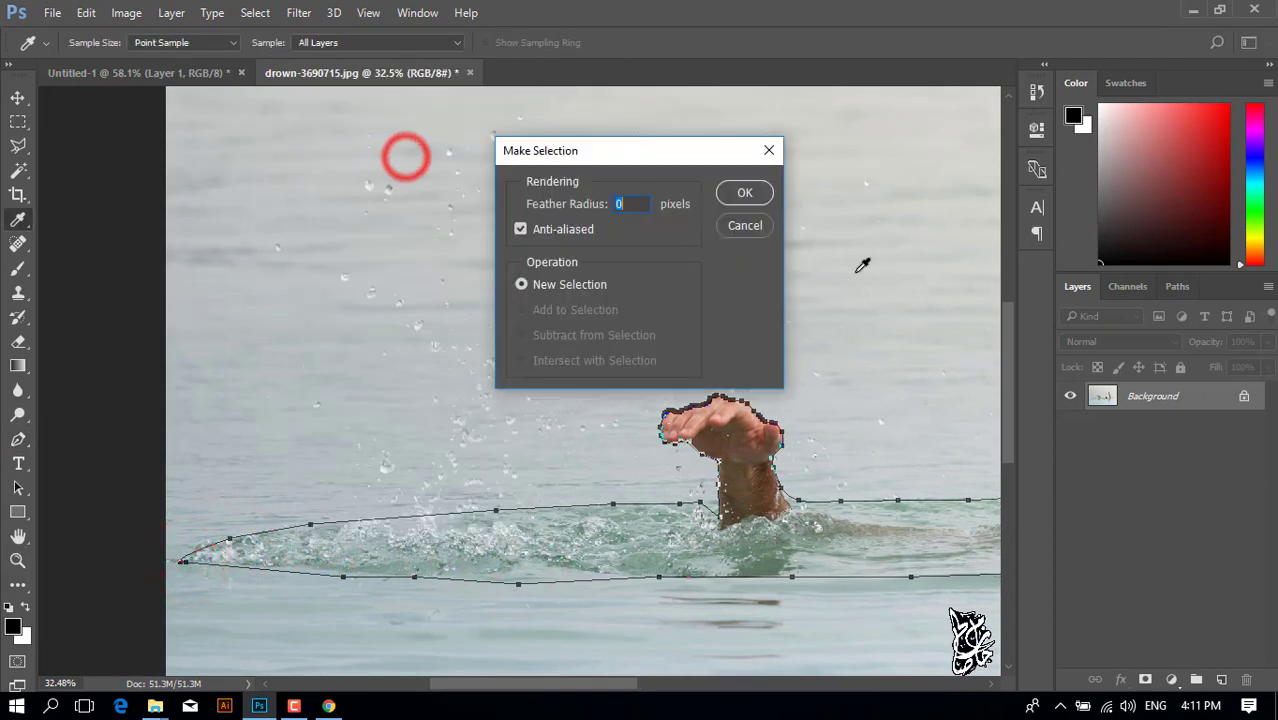
click(749, 195)
click(1145, 680)
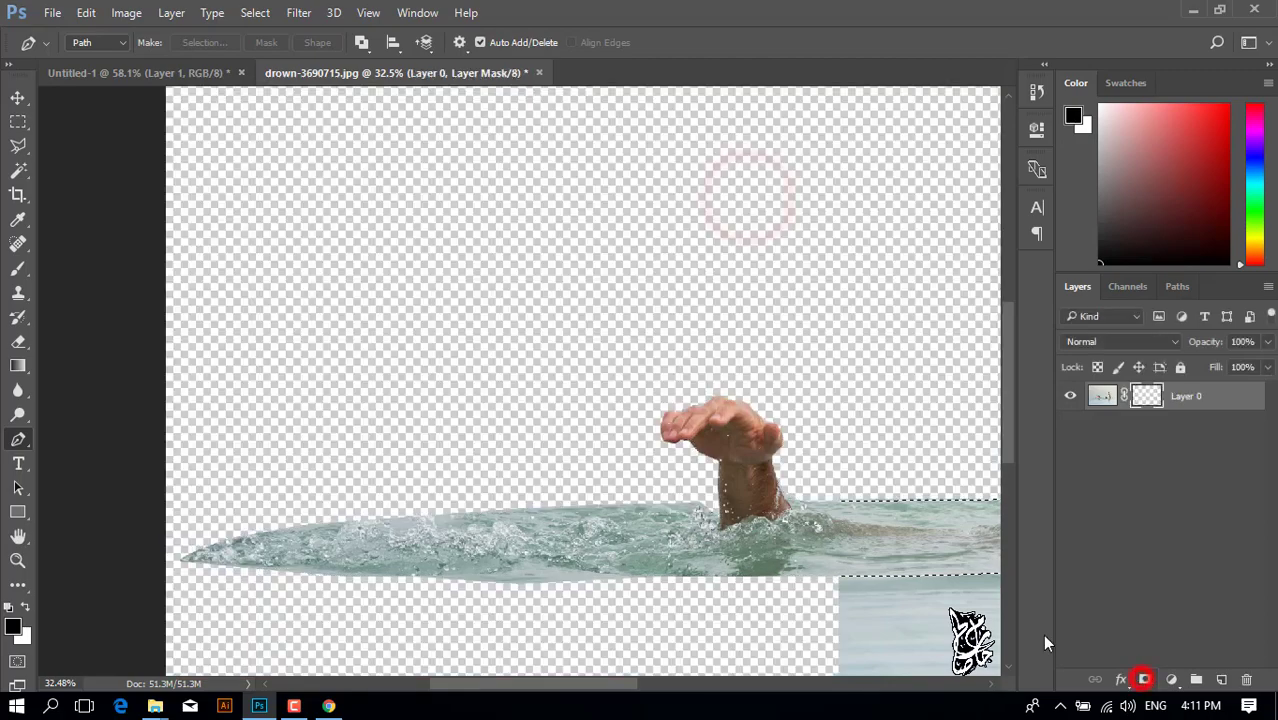
scroll(843, 590, down, 5)
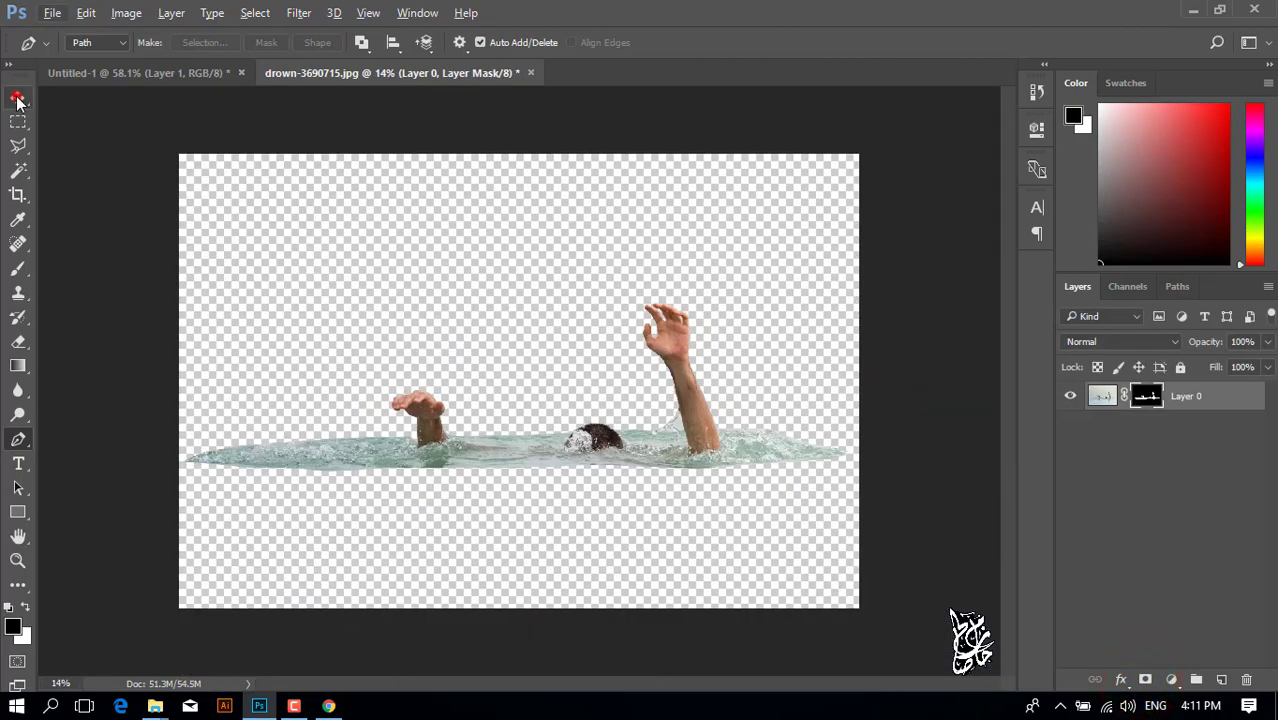
click(17, 99)
mouse_move(571, 434)
mouse_down()
mouse_move(197, 75)
mouse_move(590, 455)
mouse_up()
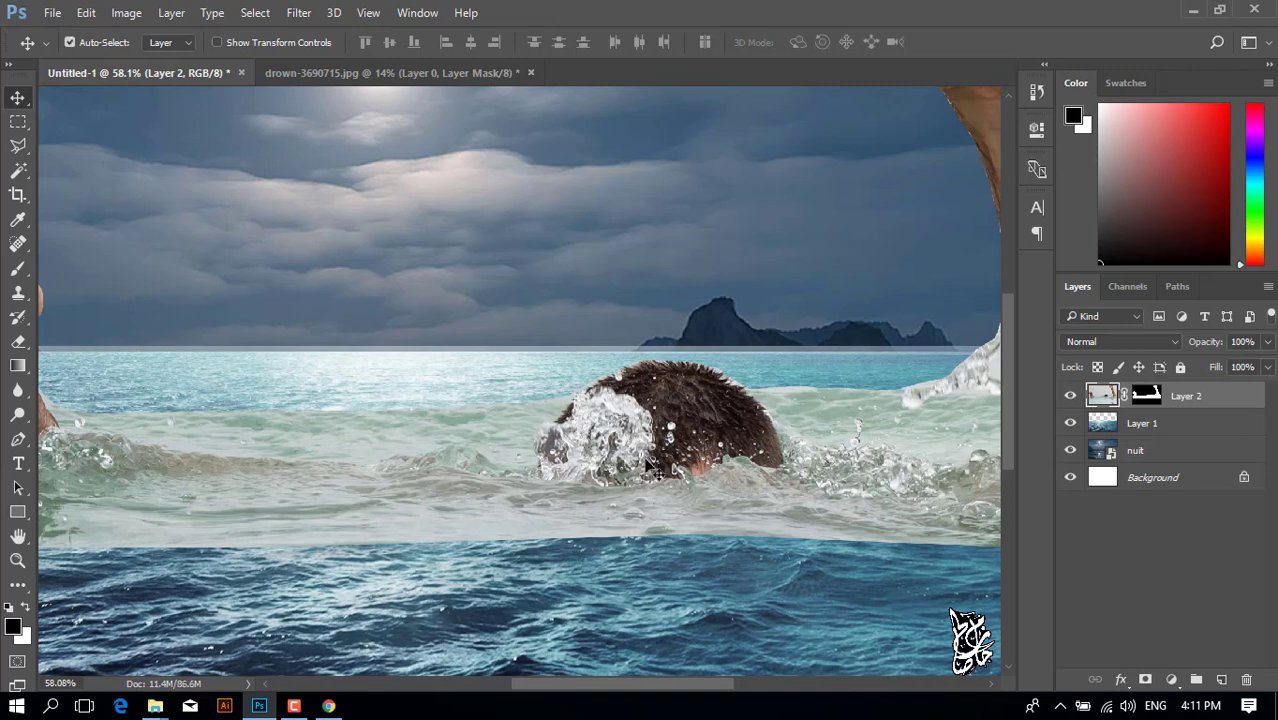
Free-transform the swimmer down to about 15% and place him in the sea.
key(ctrl+t)
key(ctrl+0)
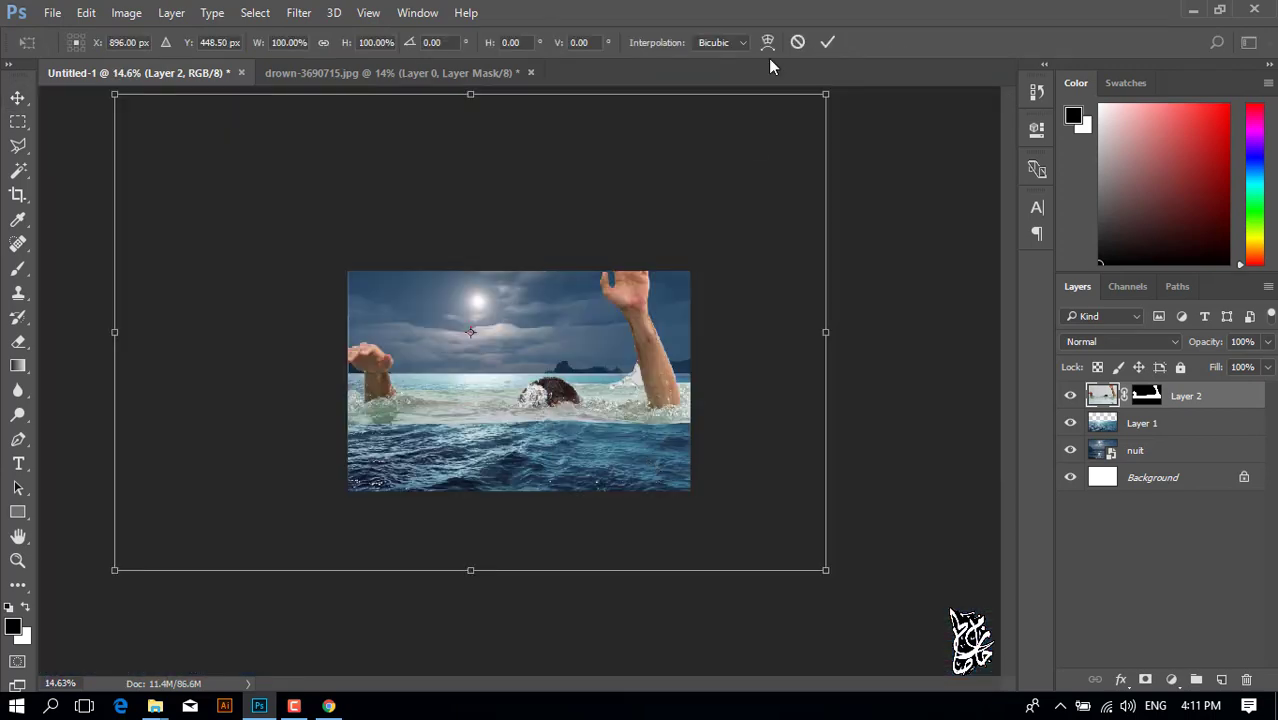
mouse_move(828, 92)
mouse_down()
mouse_move(556, 374)
mouse_move(580, 449)
mouse_up()
key(ctrl+plus)
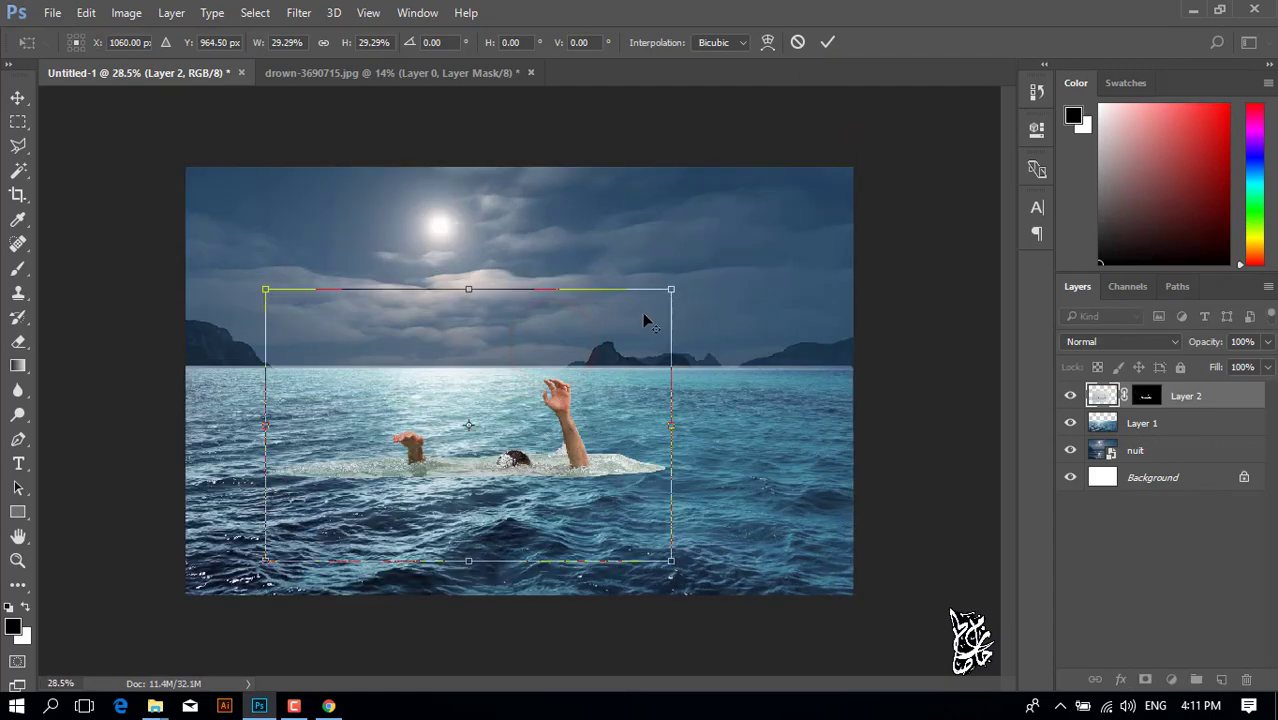
drag(671, 290, 560, 345)
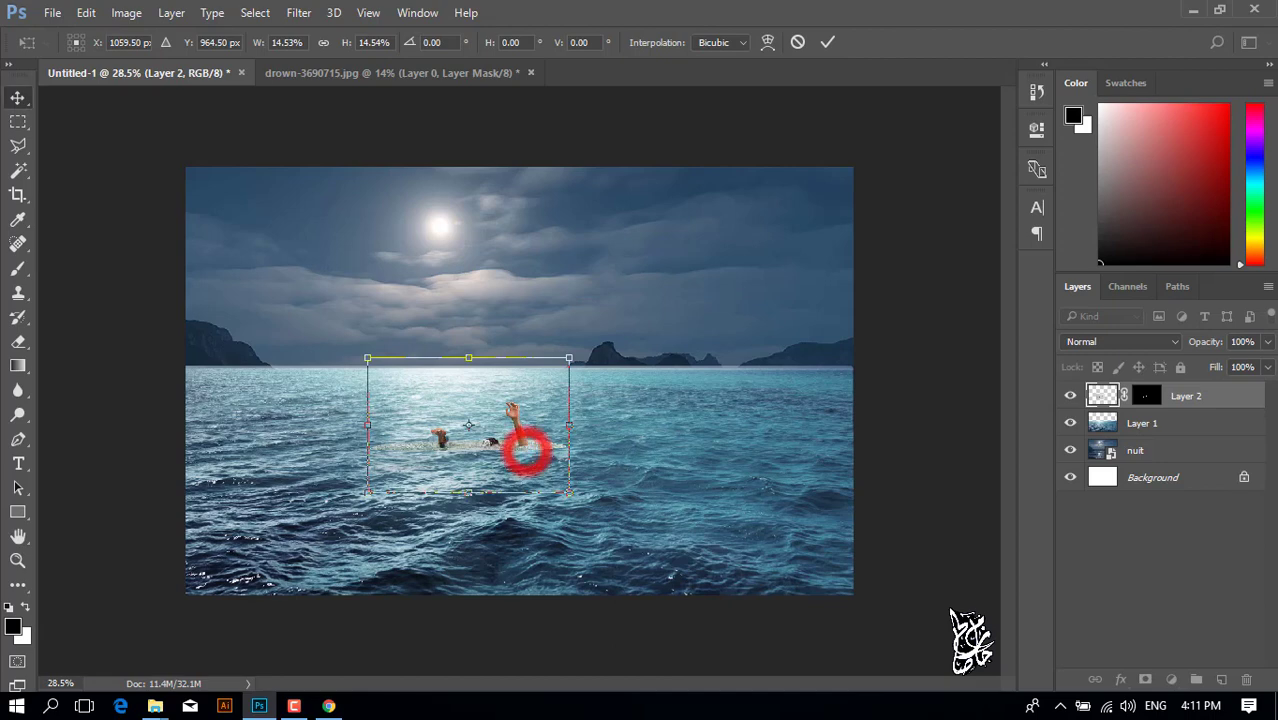
double_click(527, 453)
Enlarge the swimmer slightly to about 118.5% and commit.
scroll(453, 428, up, 3)
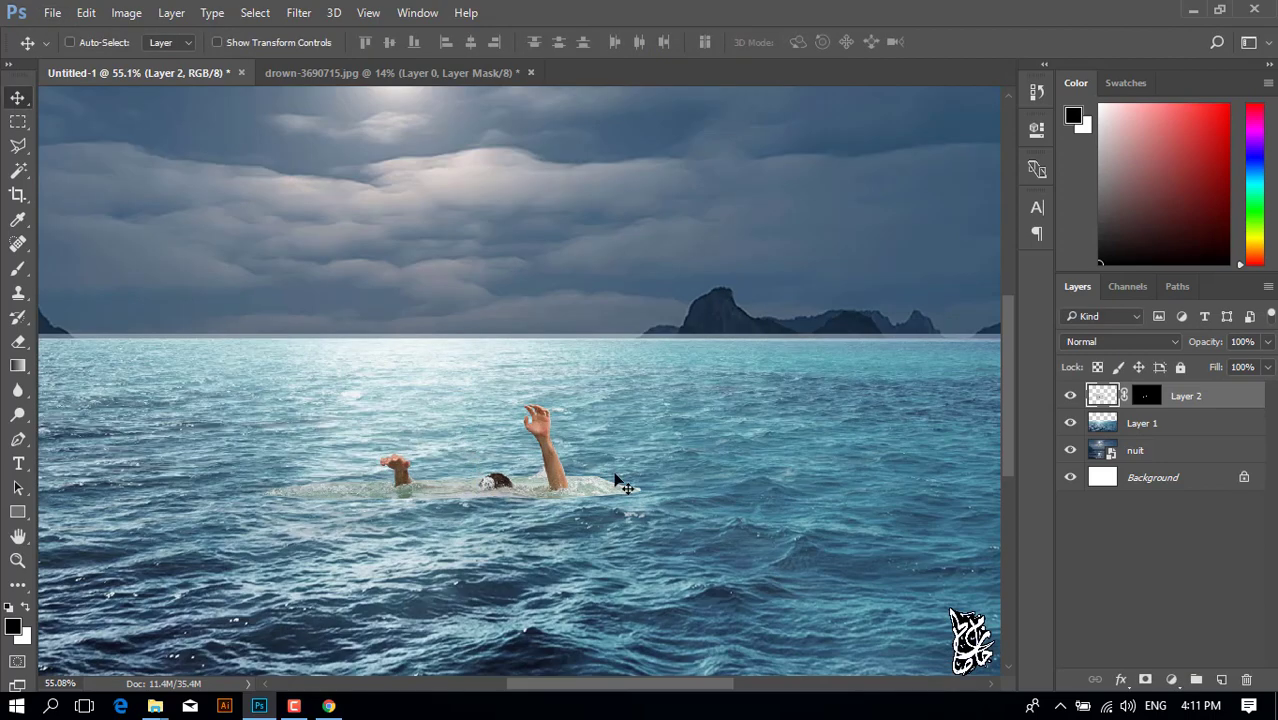
key(ctrl+t)
drag(647, 579, 683, 602)
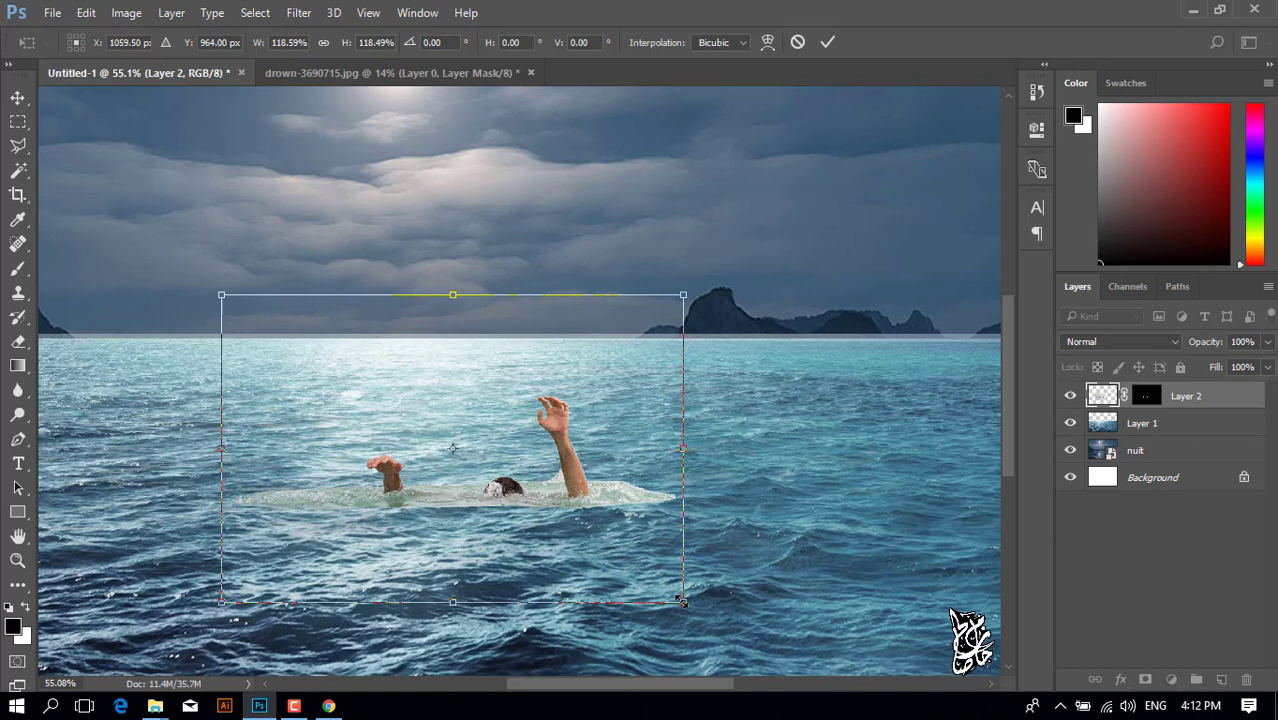
double_click(617, 490)
key(b)
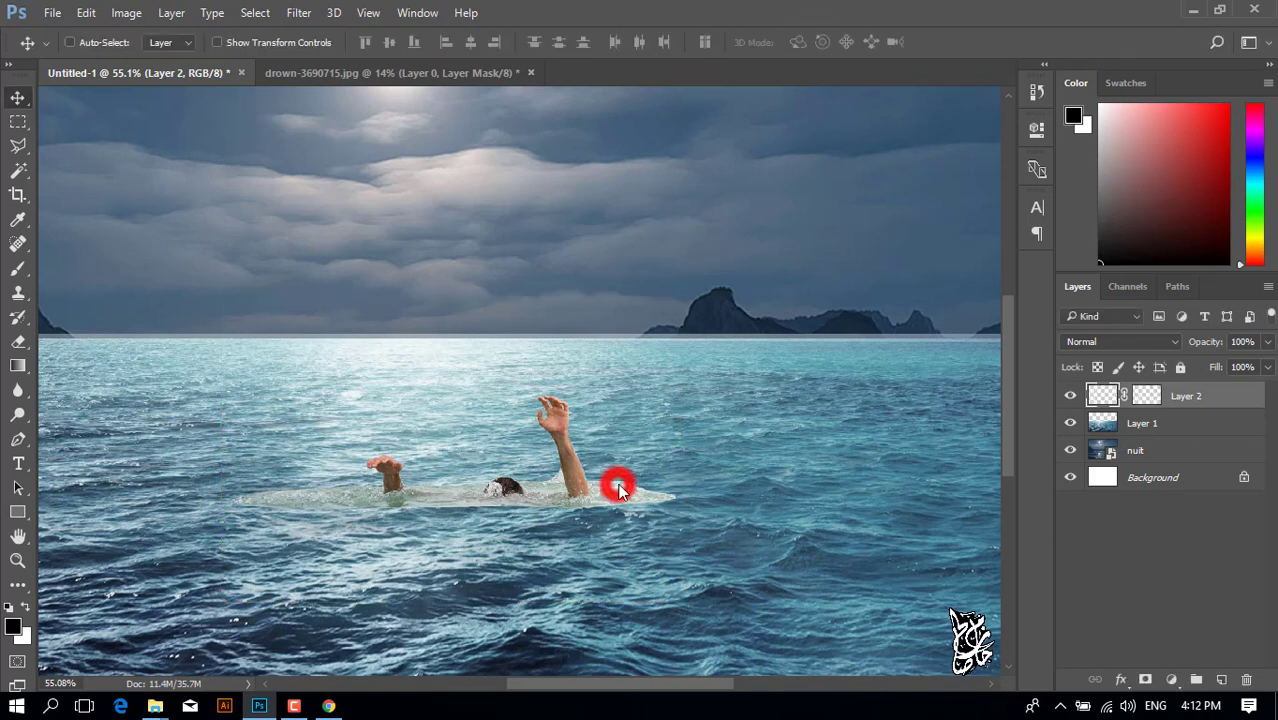
scroll(616, 482, down, 2)
scroll(616, 480, up, 3)
Paint Layer 2's mask to hide the foam band and blend the swimmer's lower edge into the waves.
drag(294, 466, 305, 442)
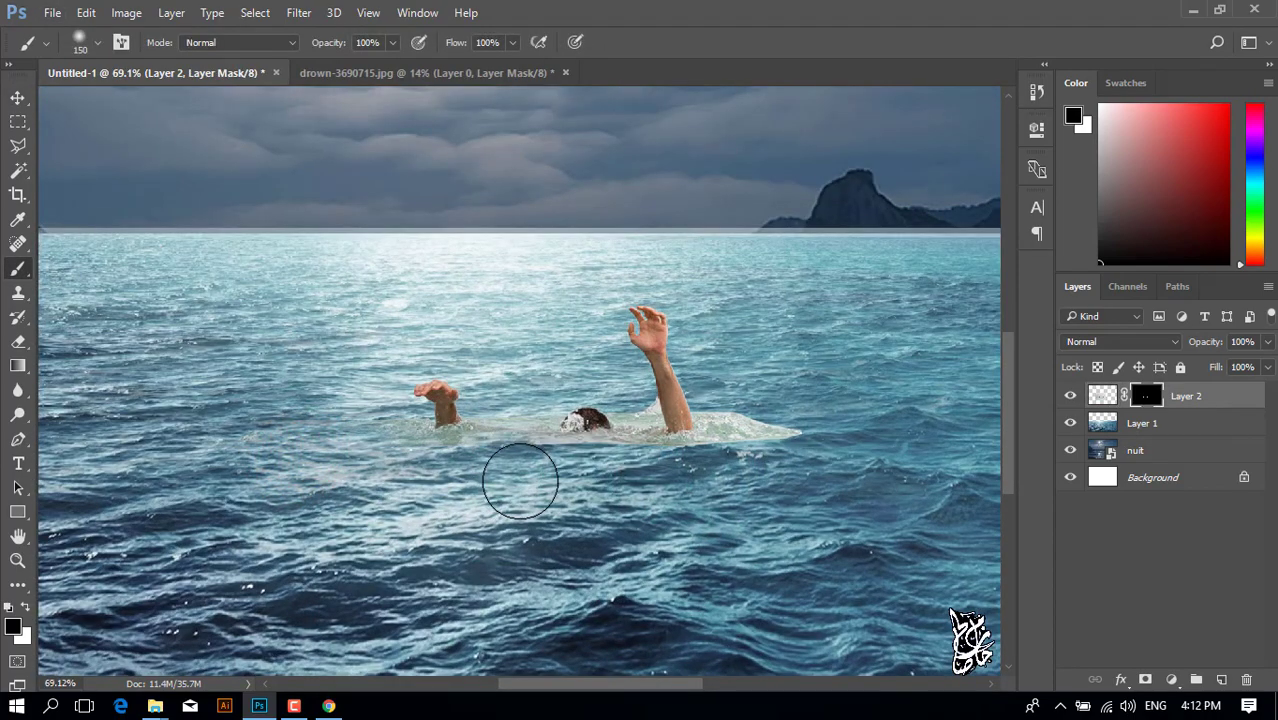
click(580, 480)
click(633, 477)
click(700, 483)
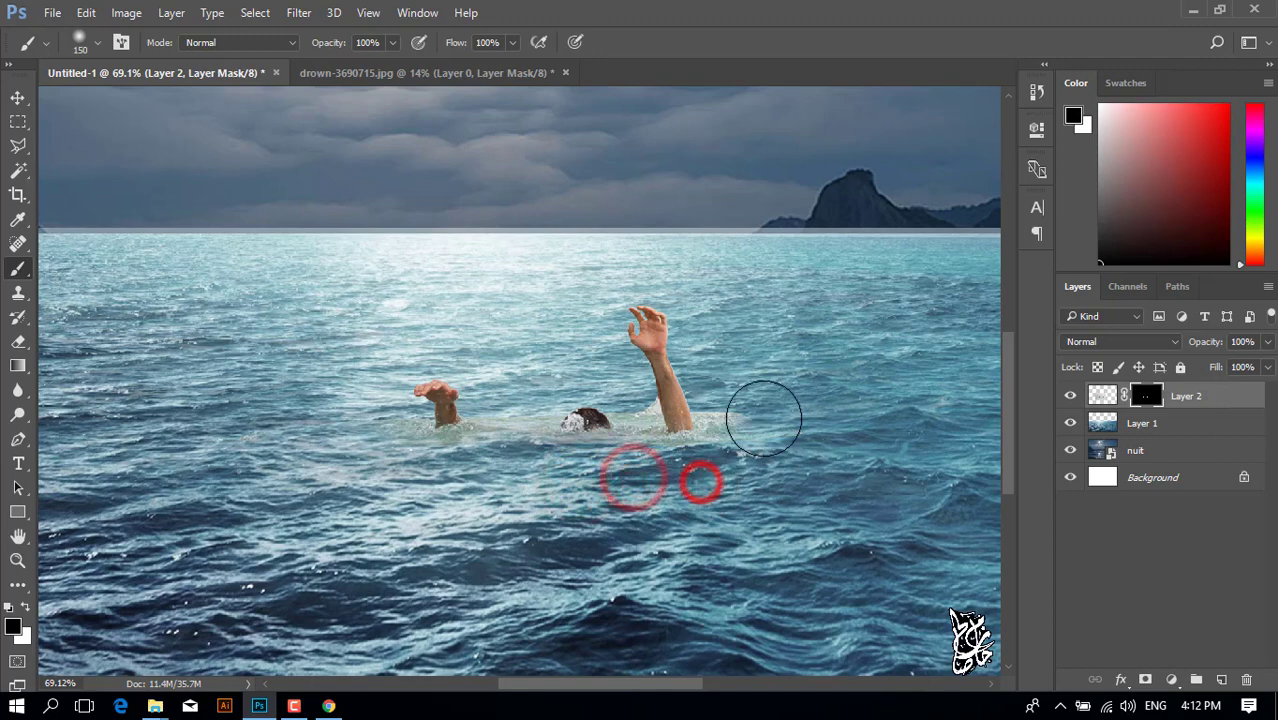
click(760, 417)
Zoom in on the raised arm and paint out the pale patch beside it with a 35 px brush.
click(641, 461)
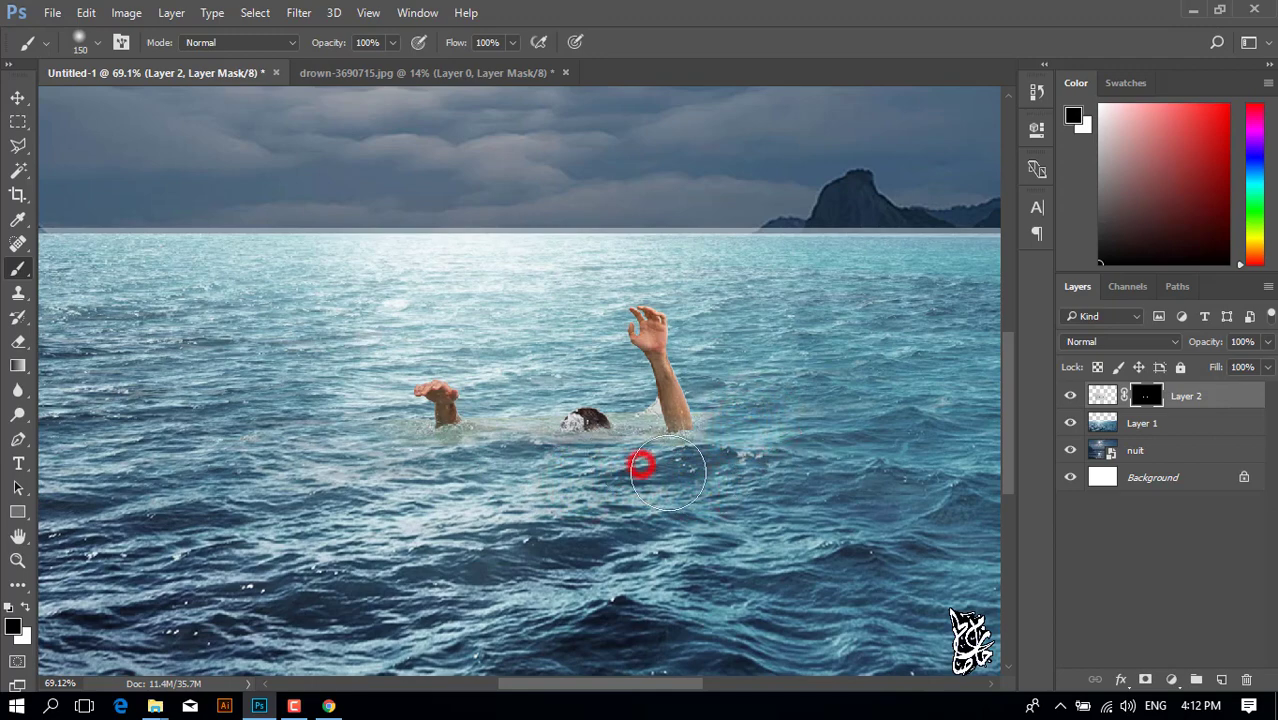
scroll(650, 468, up, 3)
key(bracketleft)
key(bracketleft)
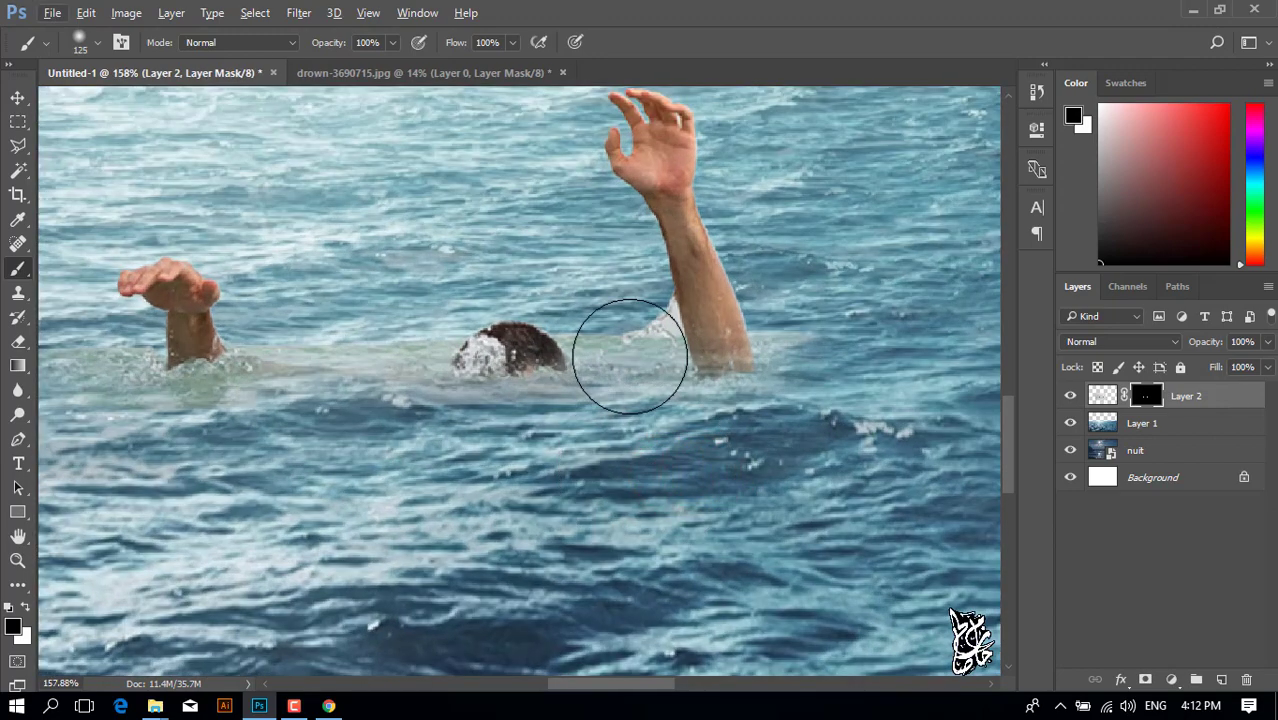
key(bracketleft)
key(bracketleft)
key(bracketleft)
click(649, 310)
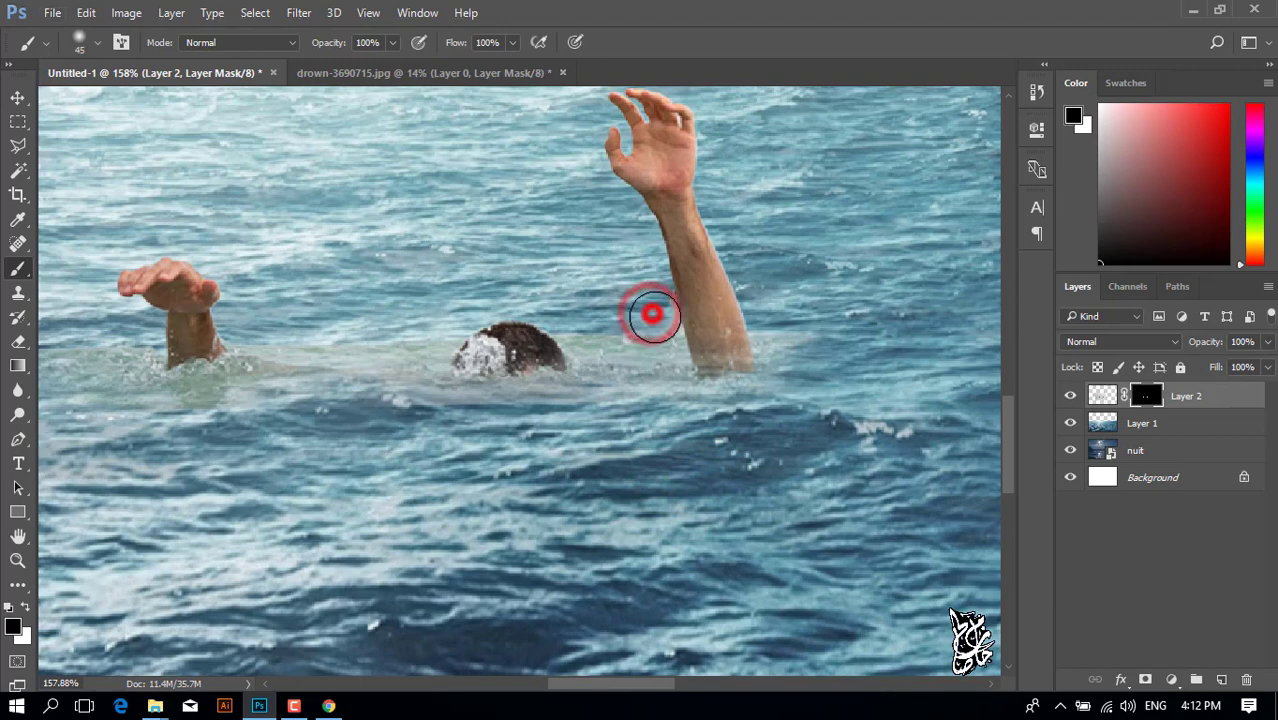
right_click(590, 276)
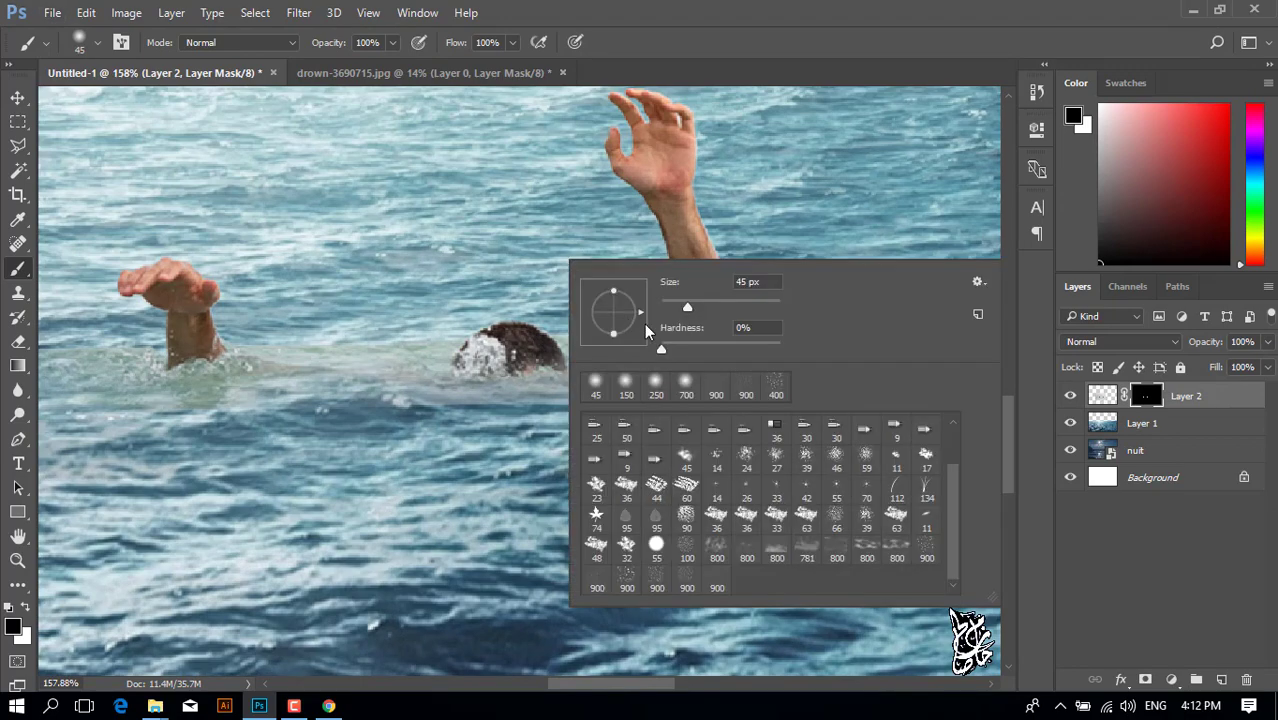
key(Return)
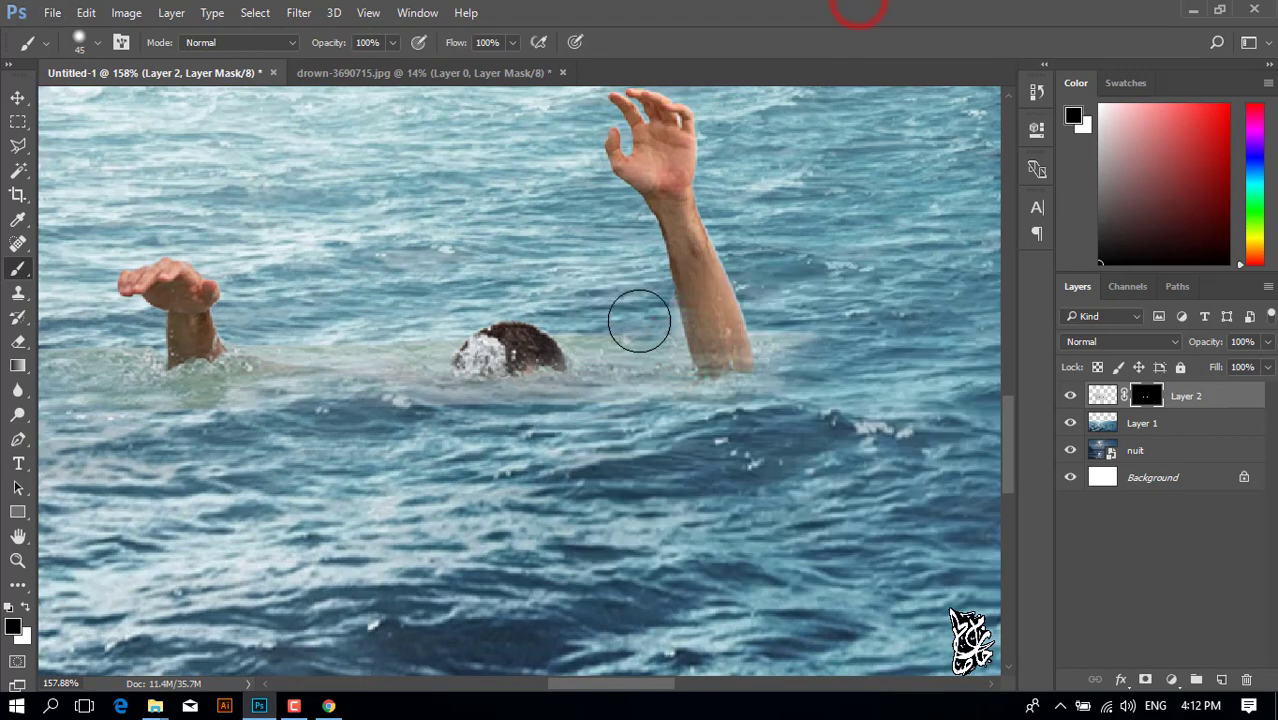
key(bracketleft)
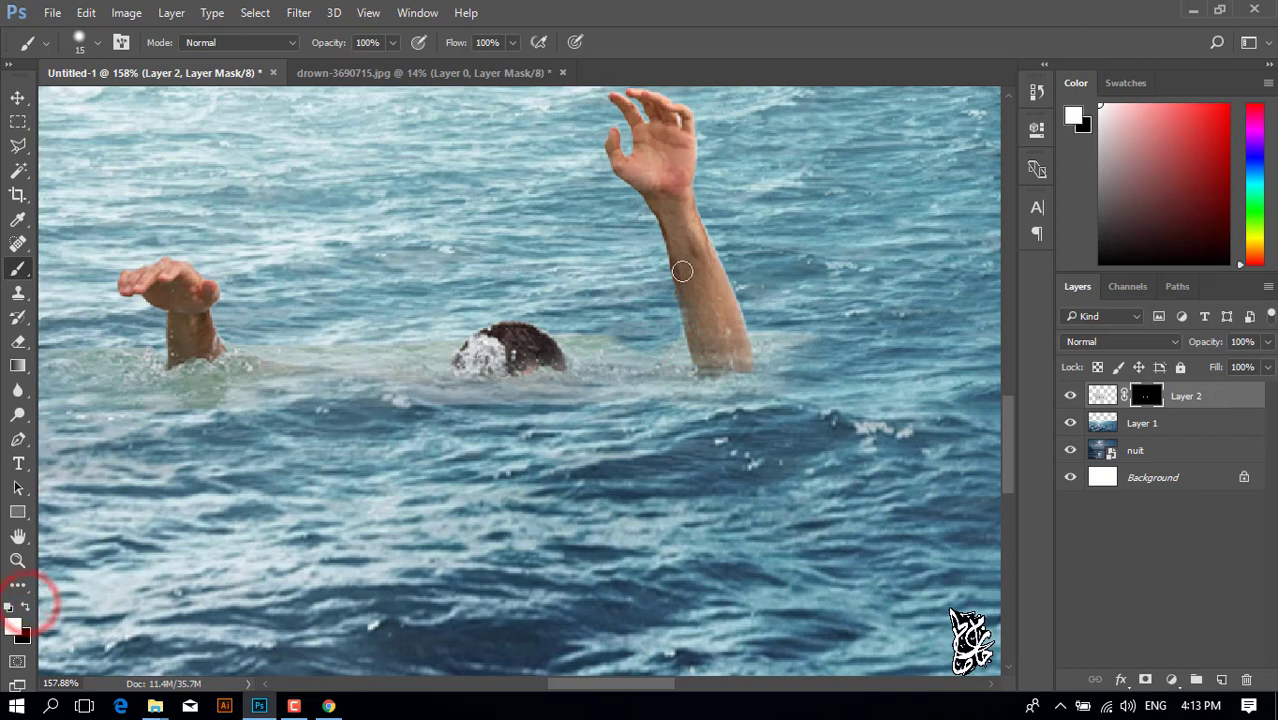
drag(676, 266, 680, 312)
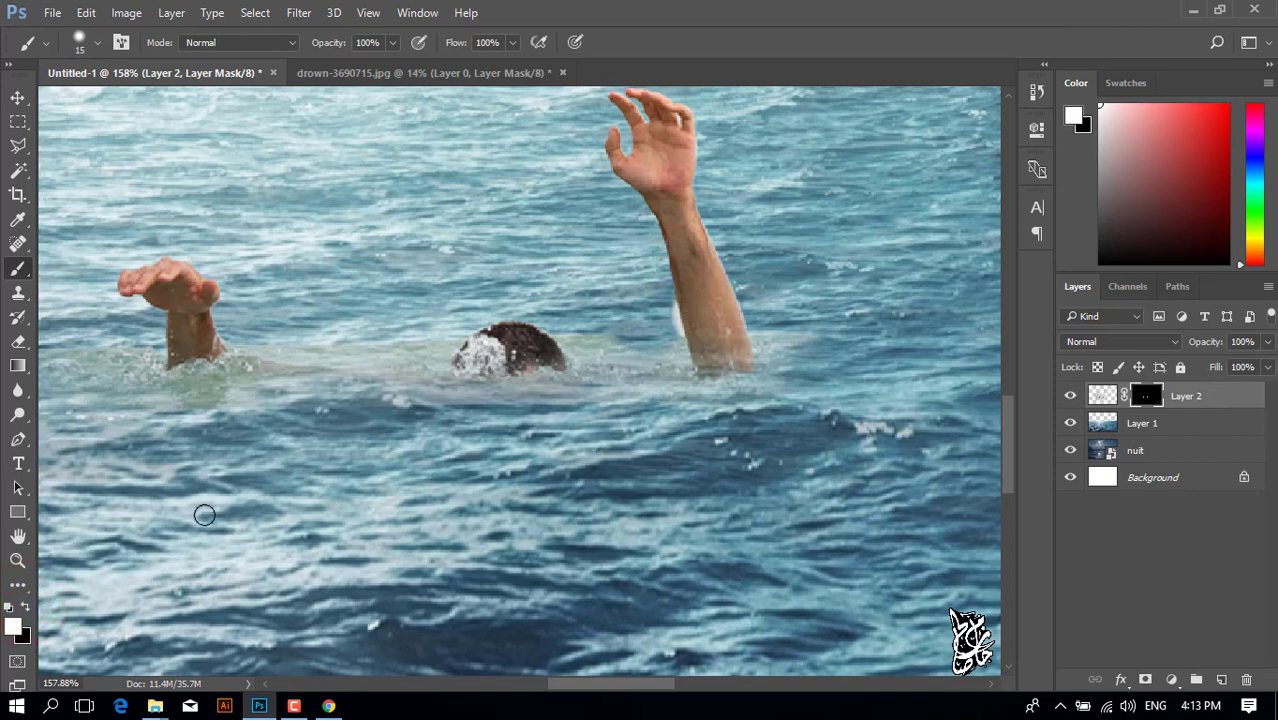
Paint with black to hide stray pixels along the raised arm's left edge.
click(23, 608)
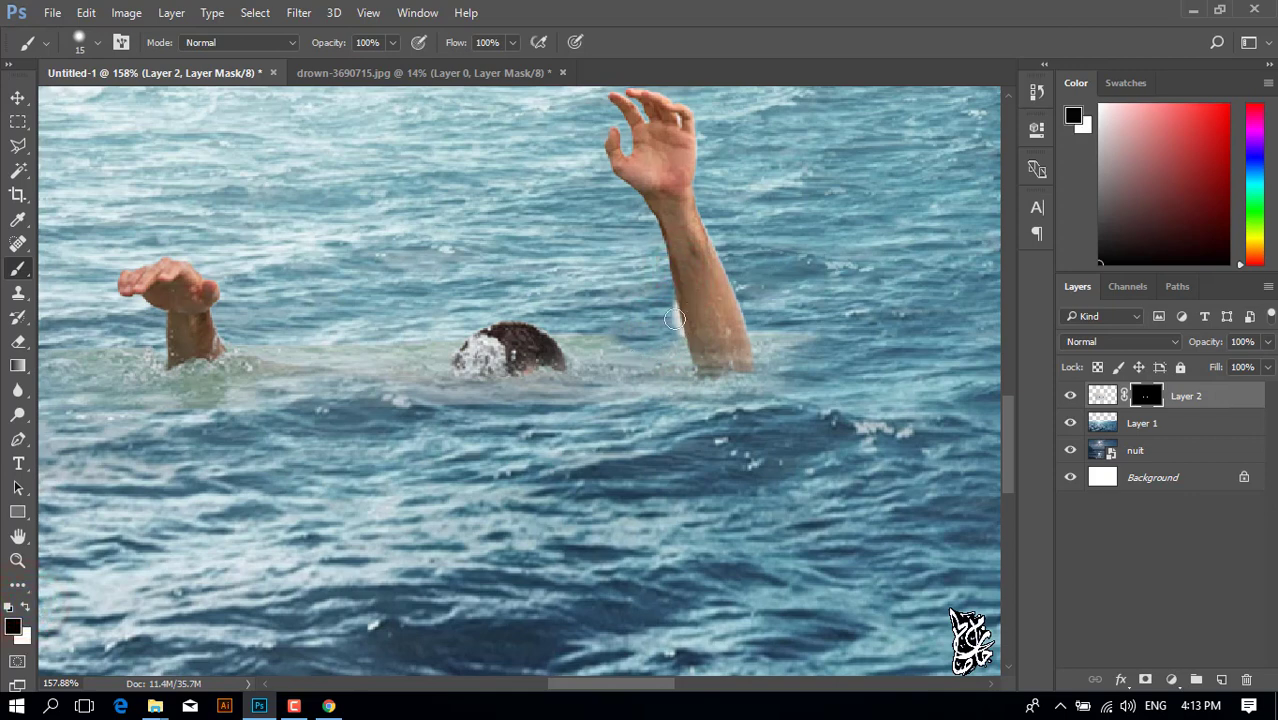
drag(668, 316, 672, 327)
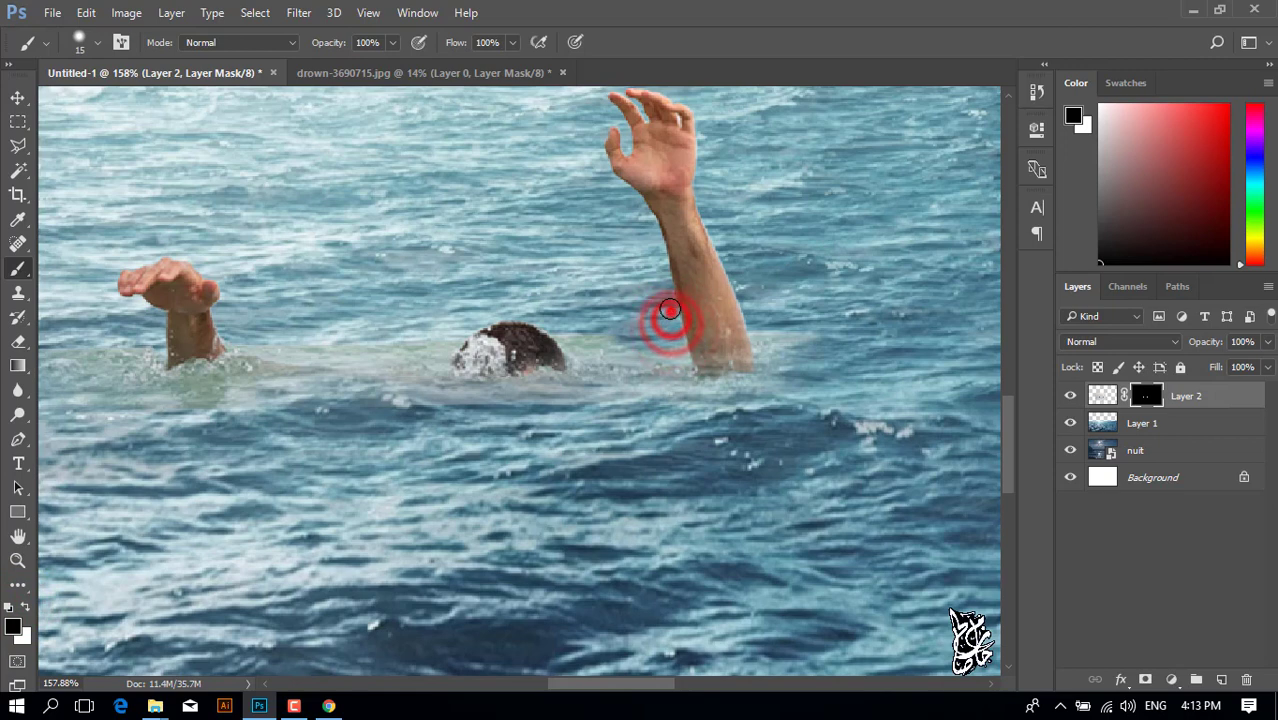
drag(671, 326, 666, 303)
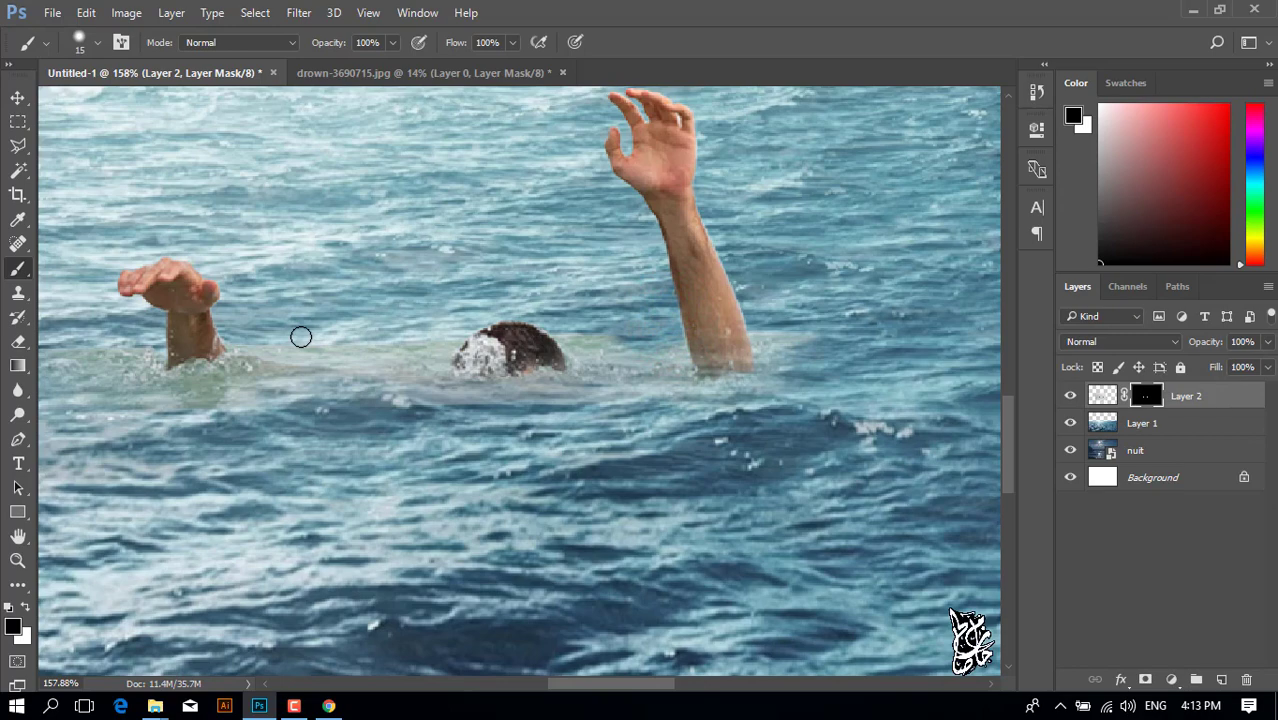
With an 81 px brush, soften the waterline around the head and the water below the swimmer.
right_click(333, 306)
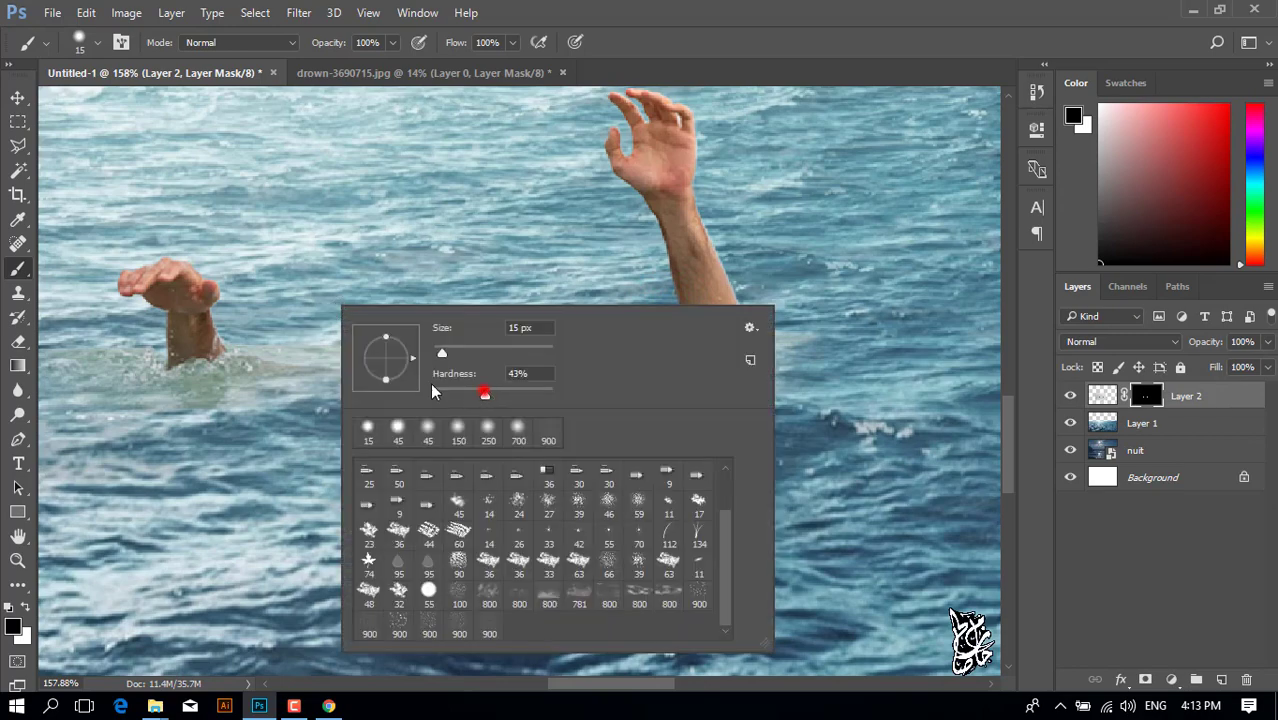
drag(460, 344, 475, 344)
click(456, 336)
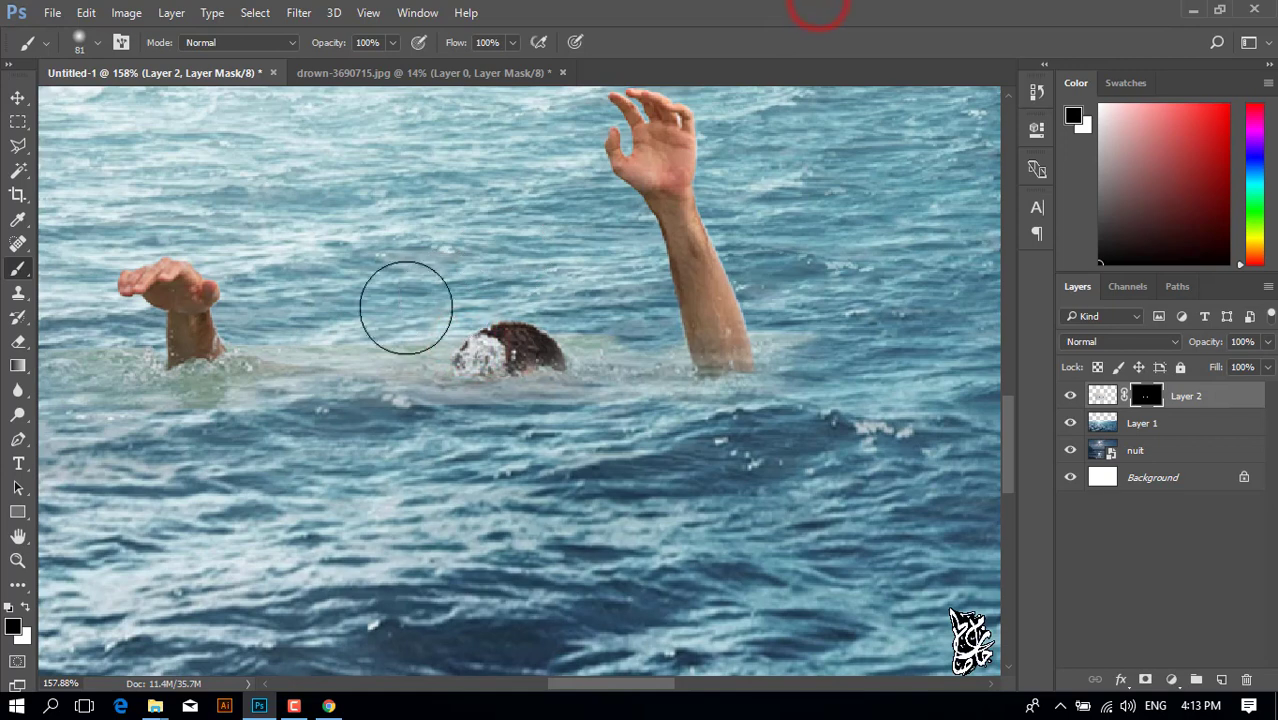
click(367, 311)
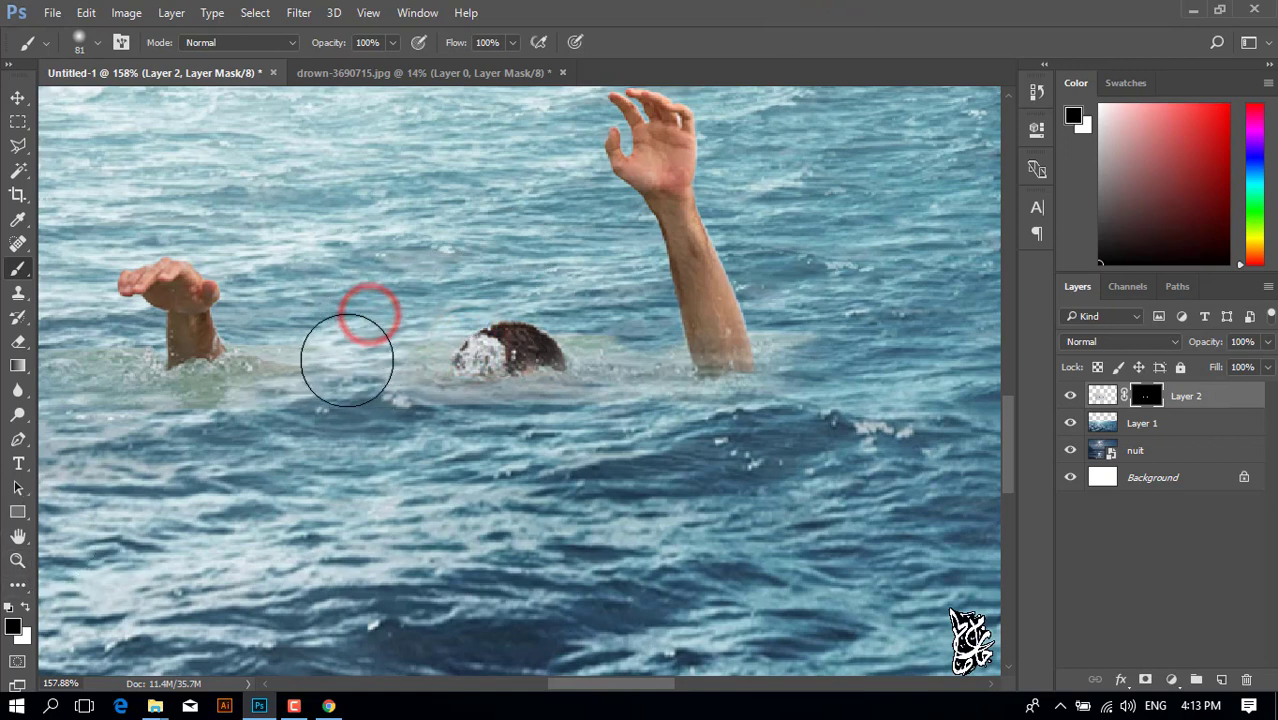
click(339, 352)
click(80, 408)
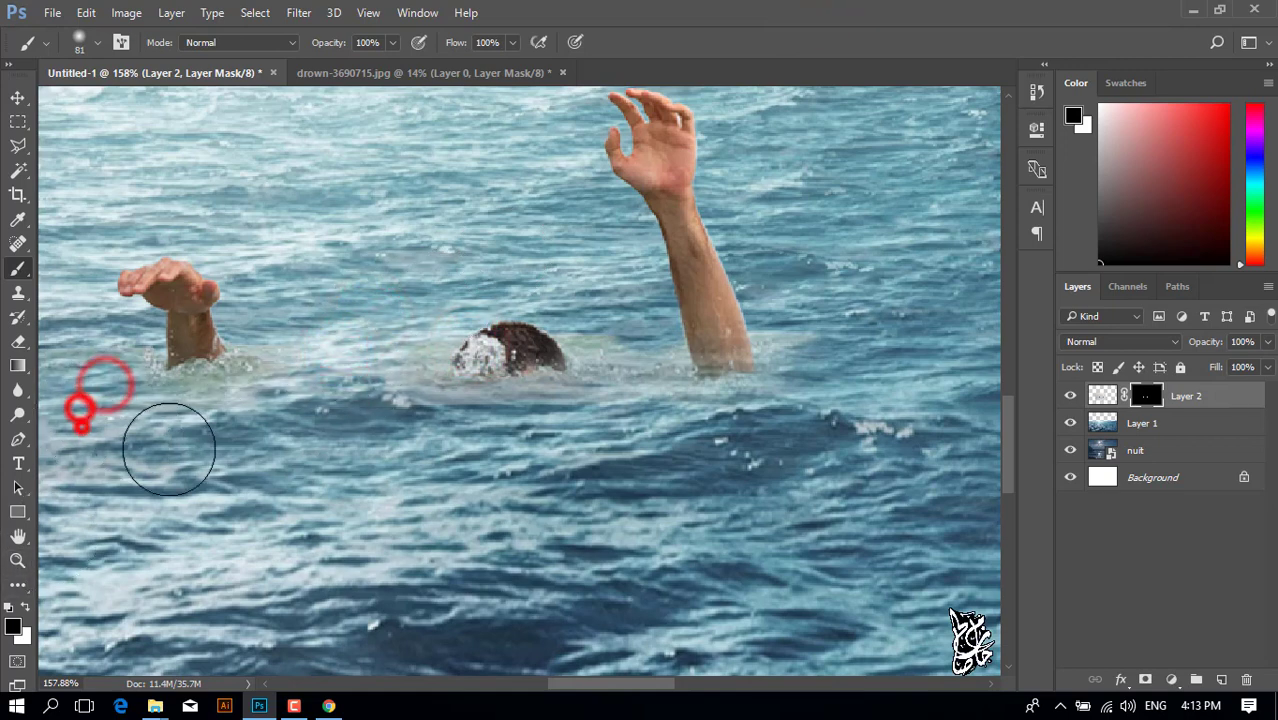
click(388, 465)
click(400, 422)
click(639, 428)
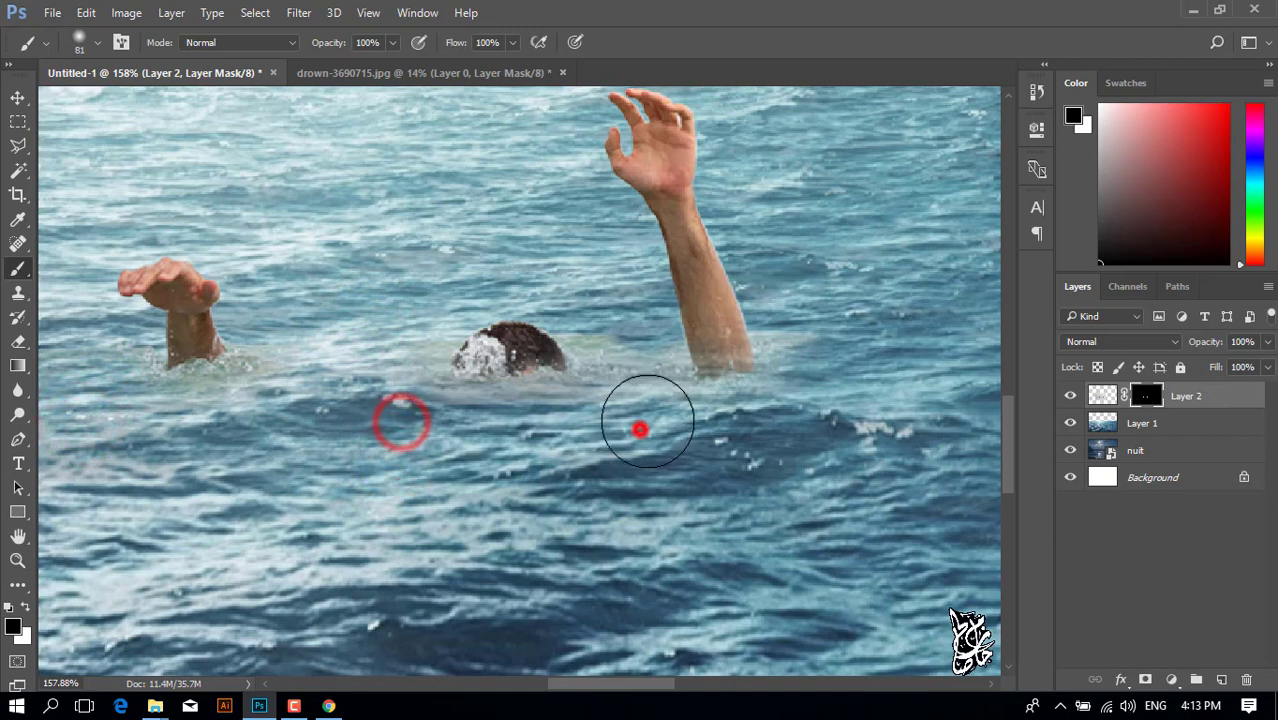
click(742, 432)
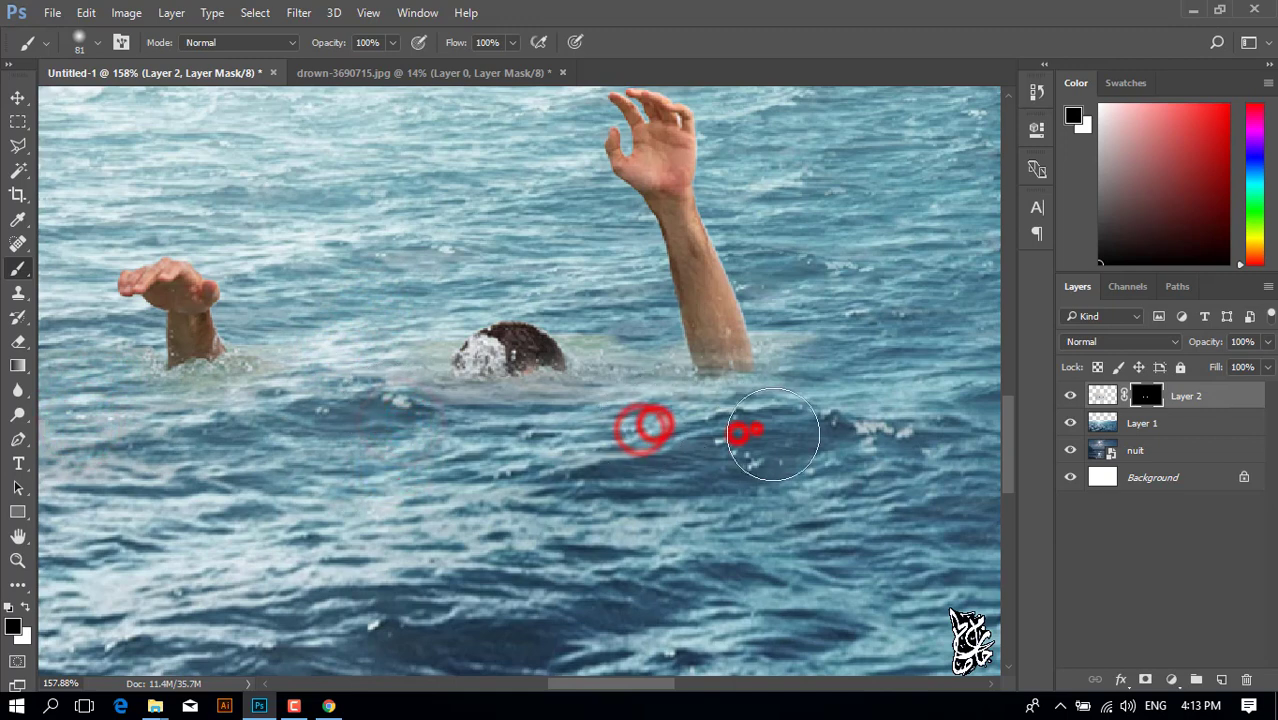
Paint with white at 35 px to restore the lower raised arm near the waterline.
click(27, 607)
key(bracketleft)
key(bracketleft)
key(bracketleft)
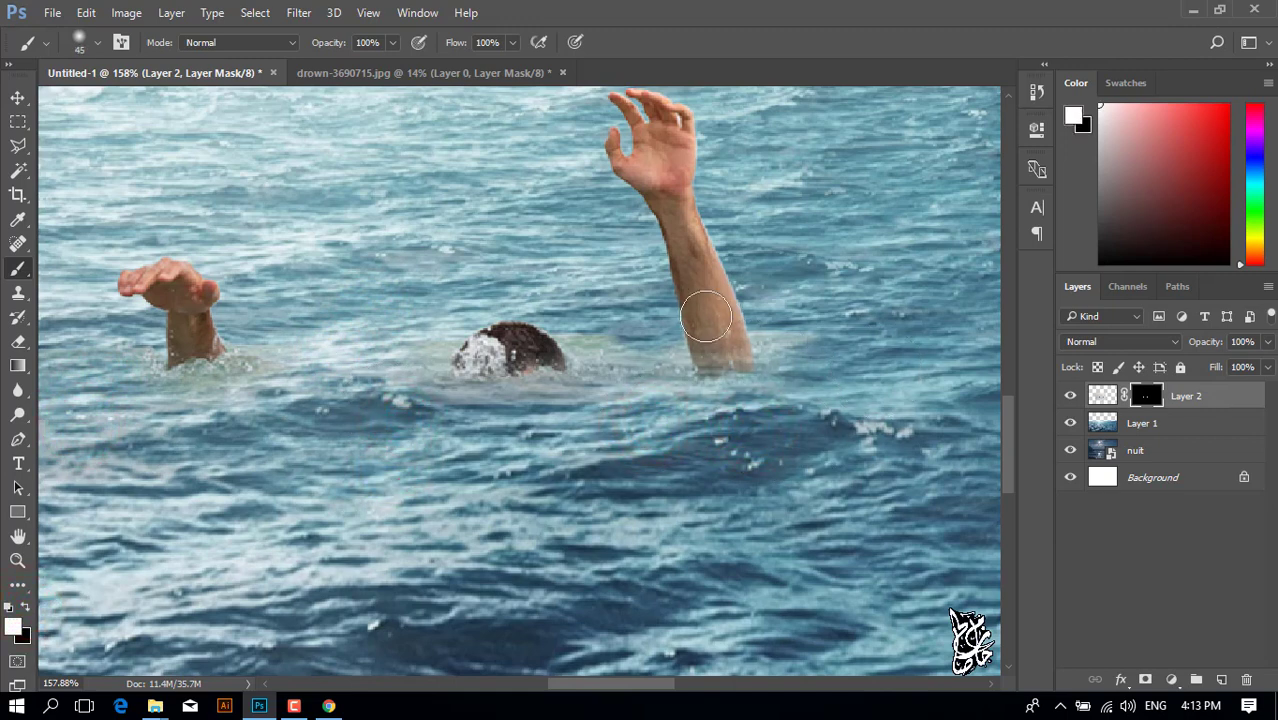
drag(705, 334, 719, 334)
key(bracketleft)
click(704, 305)
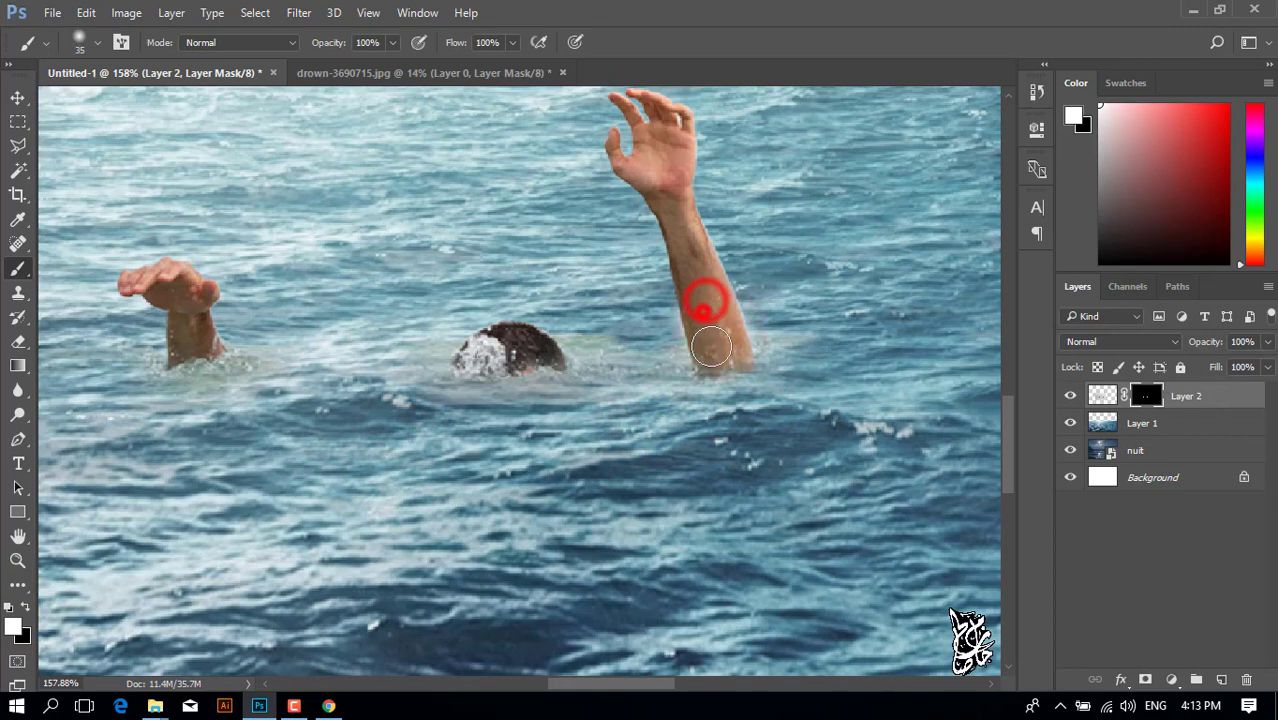
click(727, 334)
scroll(736, 343, down, 5)
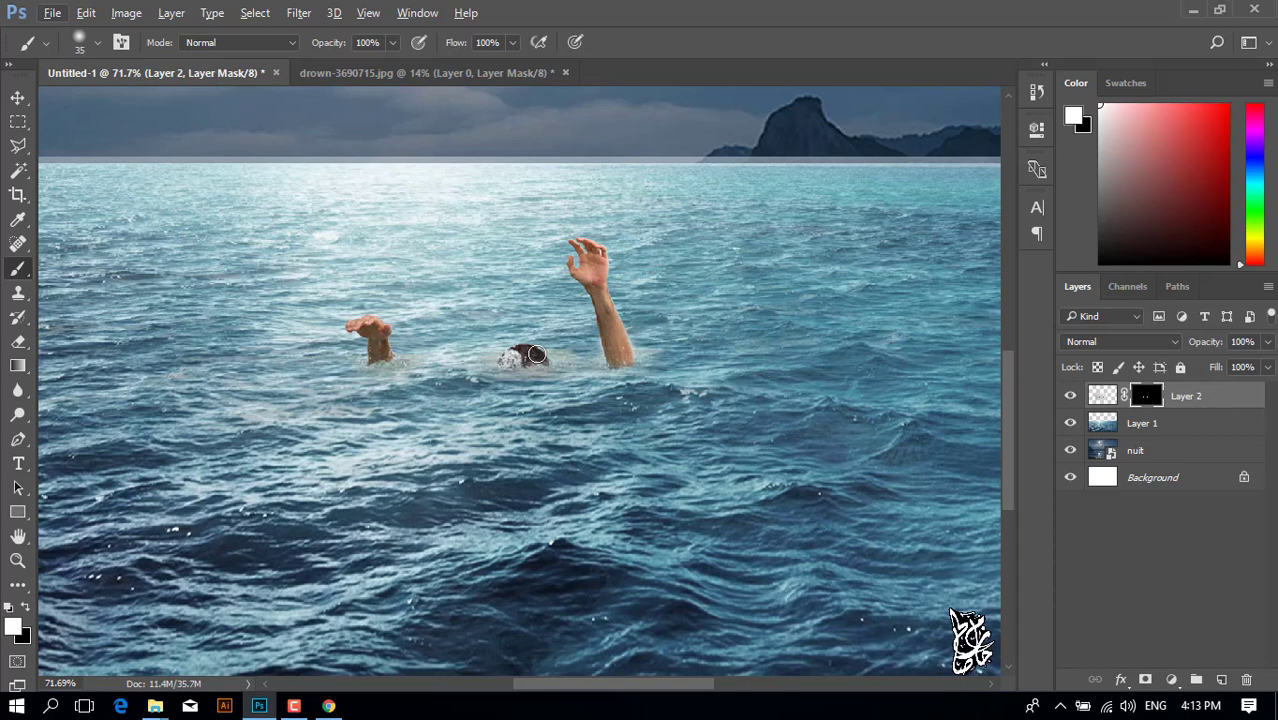
Add a black Solid Color fill, clip it to Layer 2, and lower its opacity to 30%.
click(1197, 680)
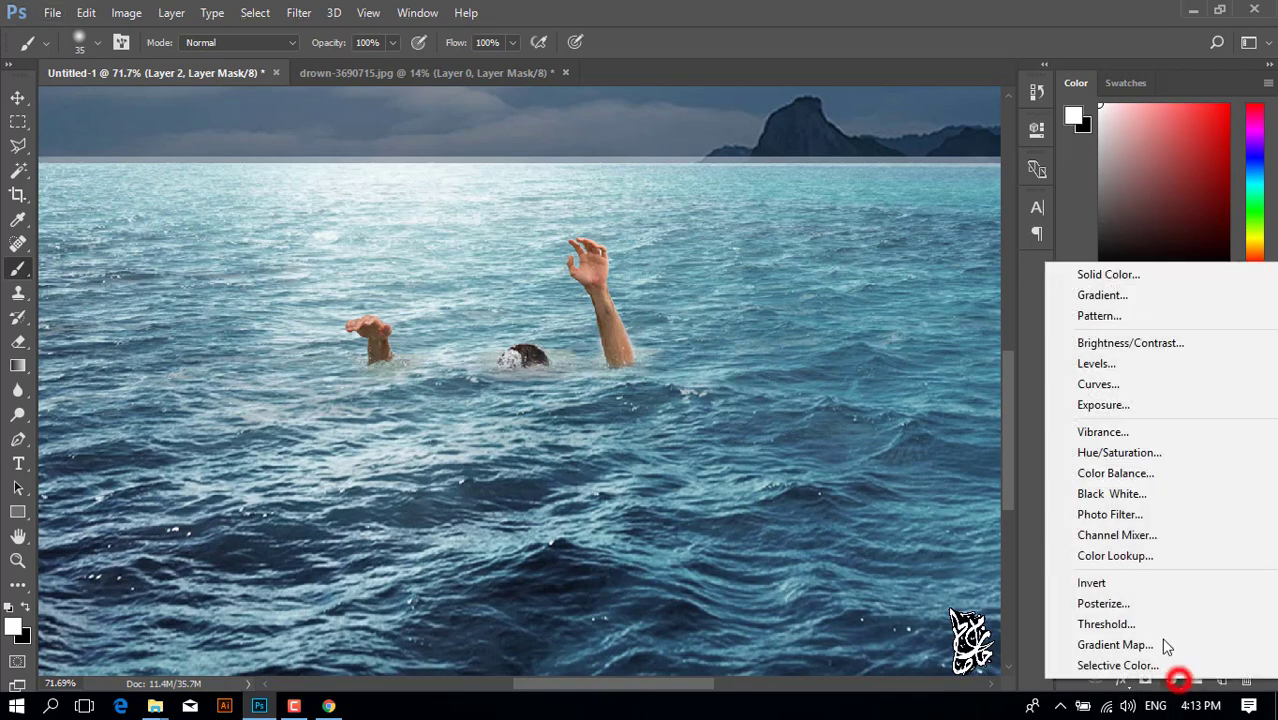
click(1088, 270)
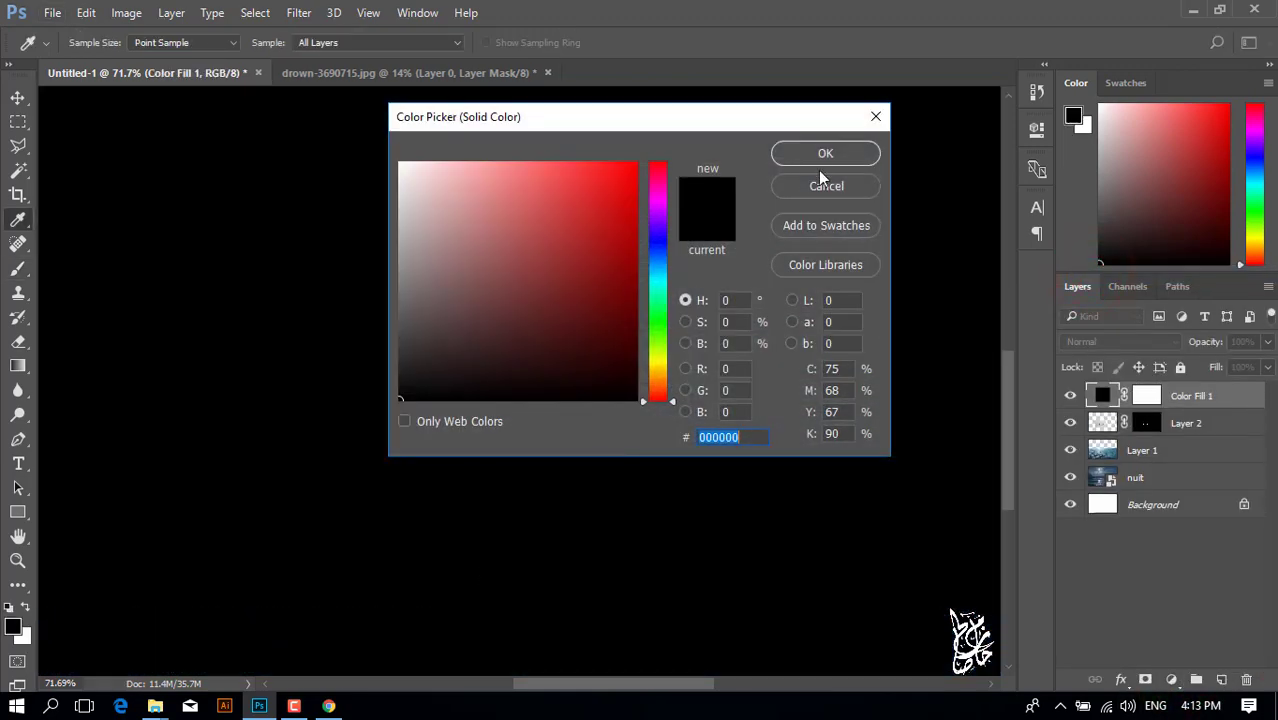
click(818, 154)
right_click(1220, 396)
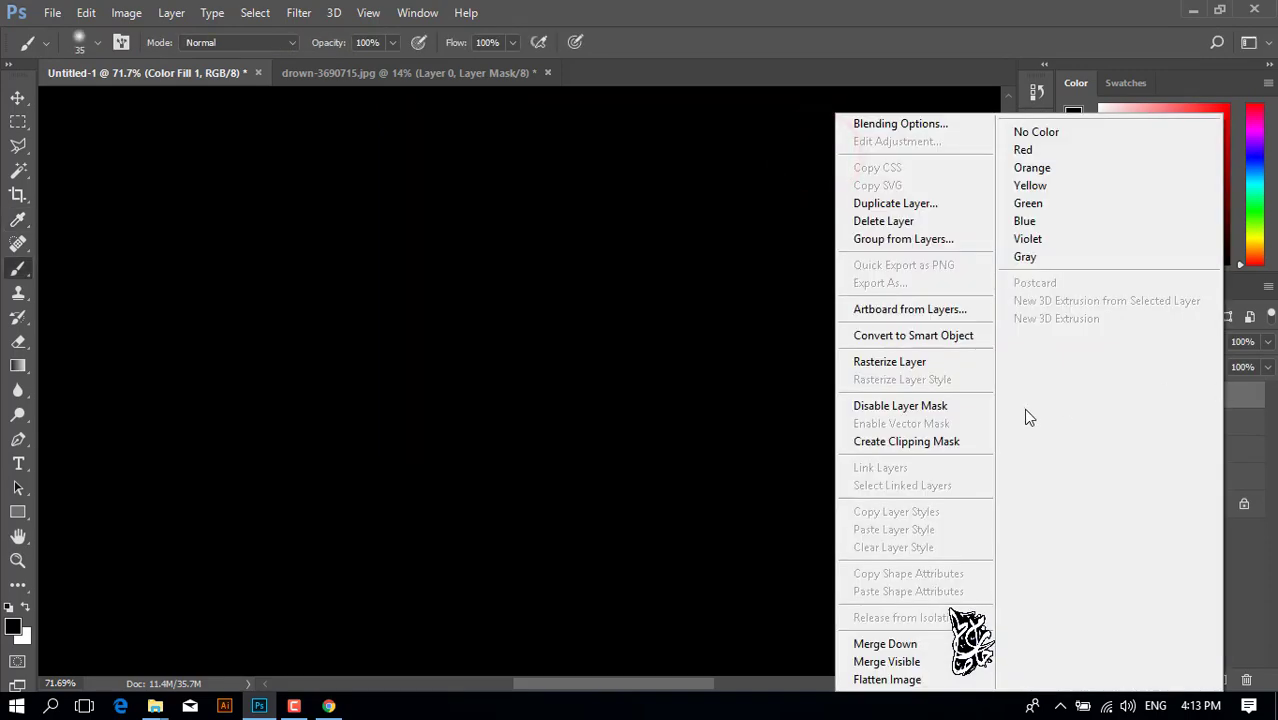
click(962, 442)
click(1268, 342)
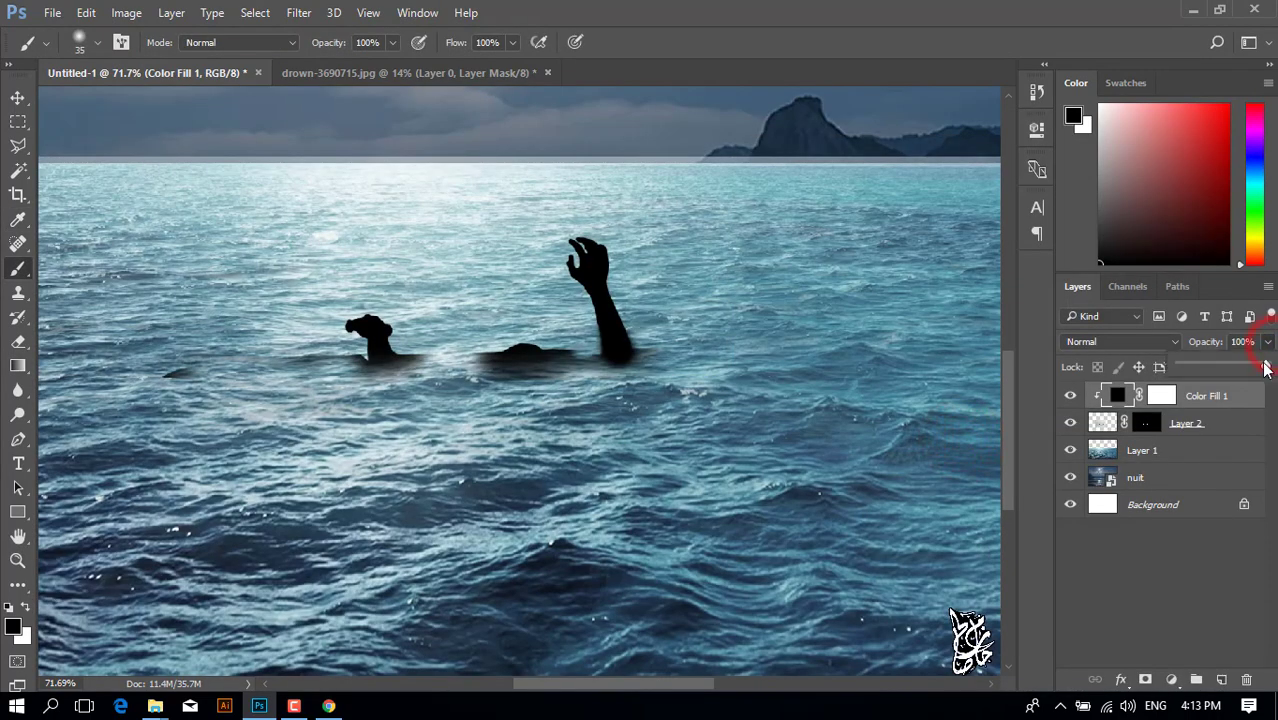
drag(1200, 365, 1214, 371)
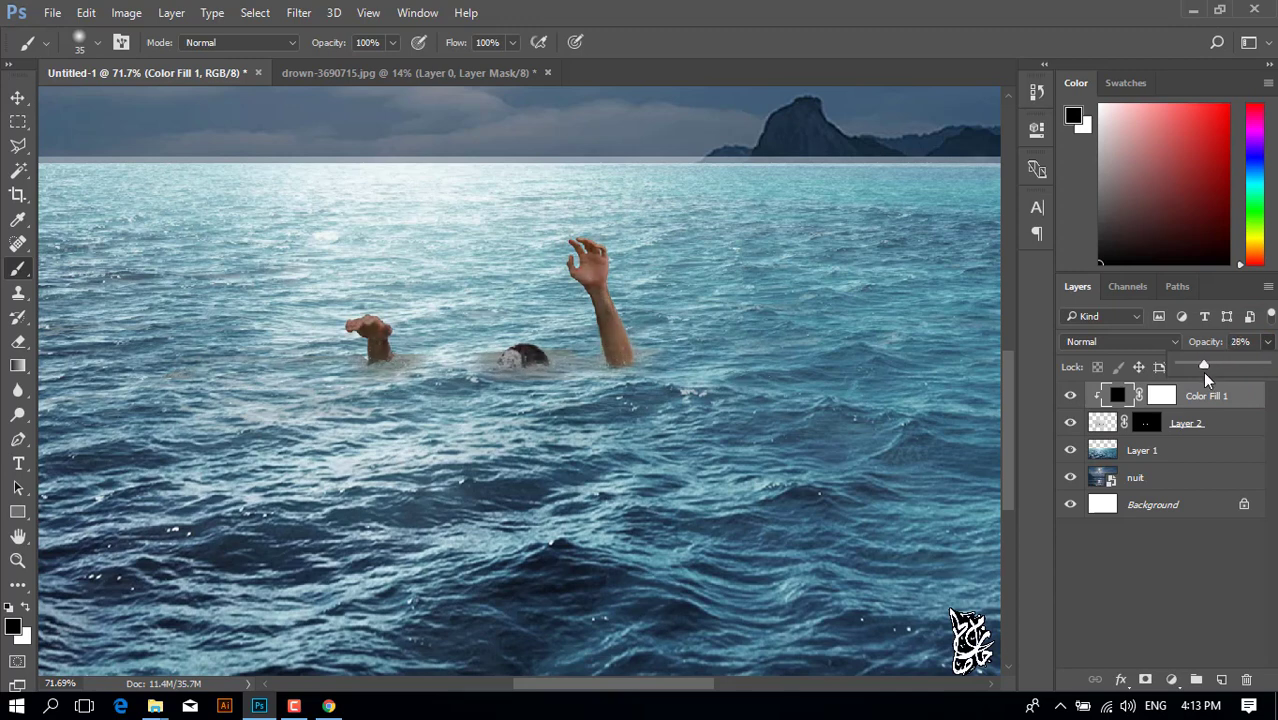
drag(1204, 371, 1206, 371)
click(1114, 608)
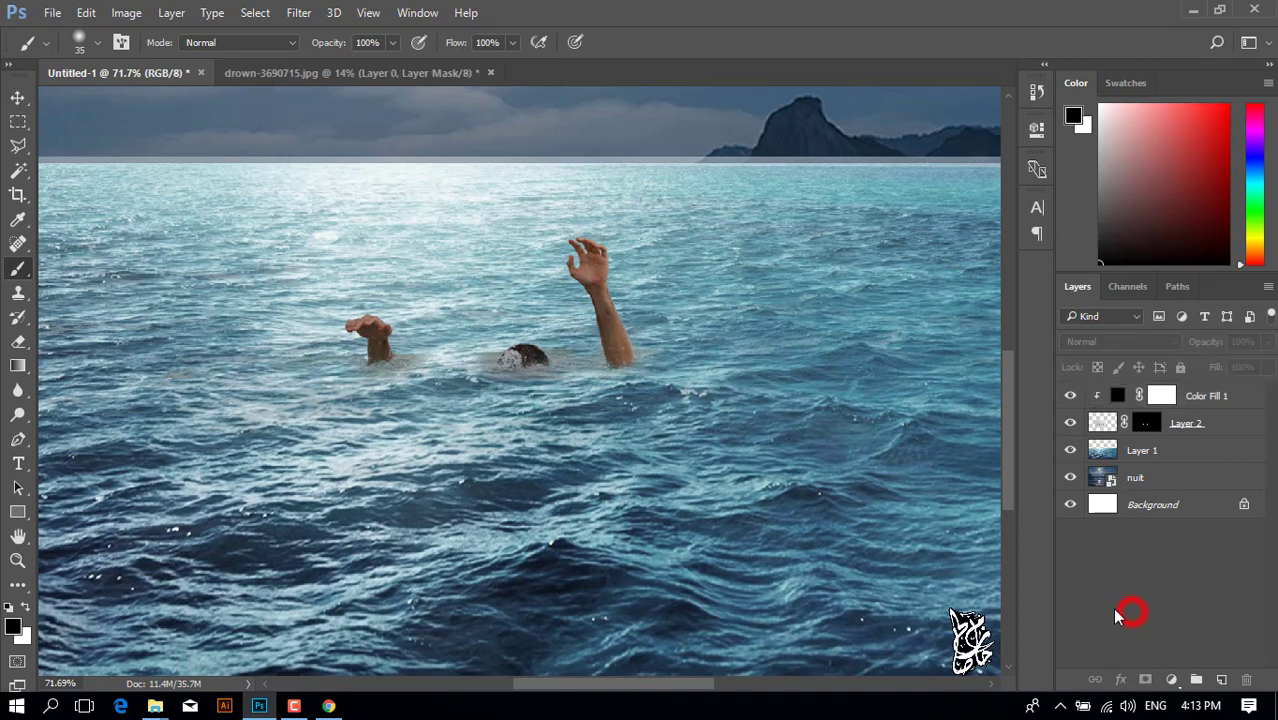
Add a clipped Color Balance layer with midtones Cyan–Red -34 and Yellow–Blue +32.
click(1177, 680)
click(1200, 466)
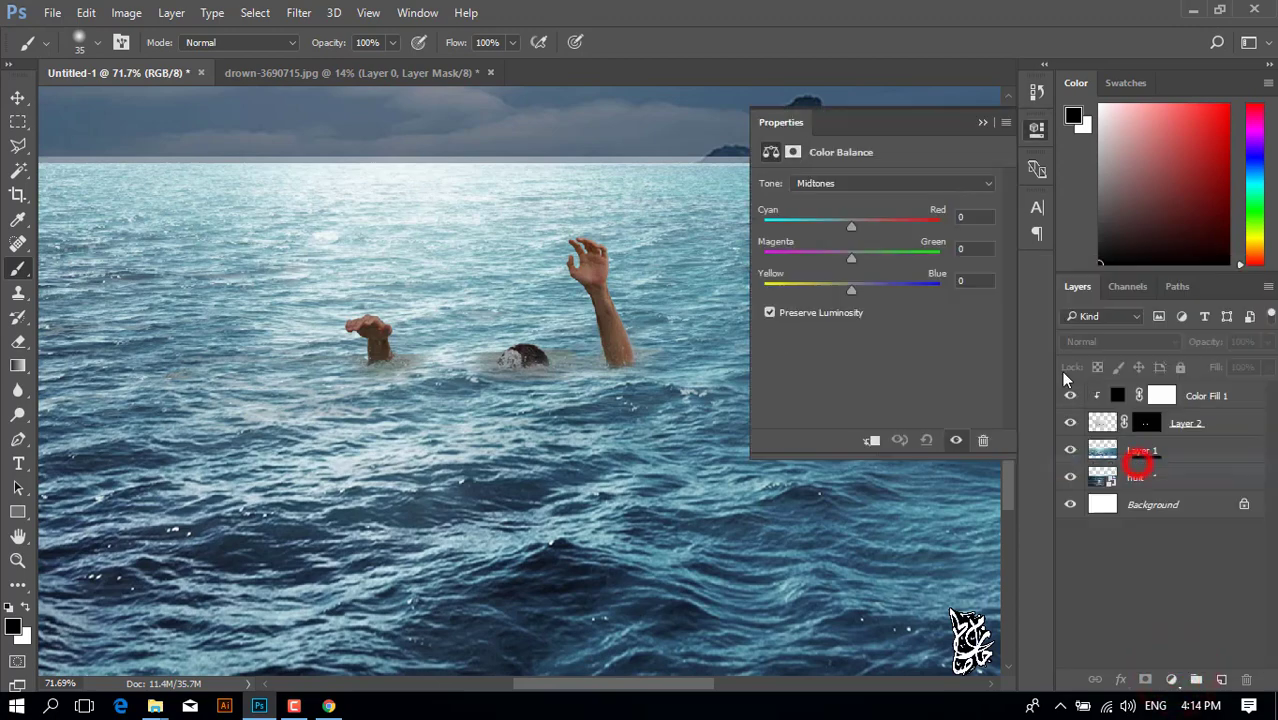
click(866, 441)
drag(849, 230, 821, 229)
drag(850, 289, 892, 293)
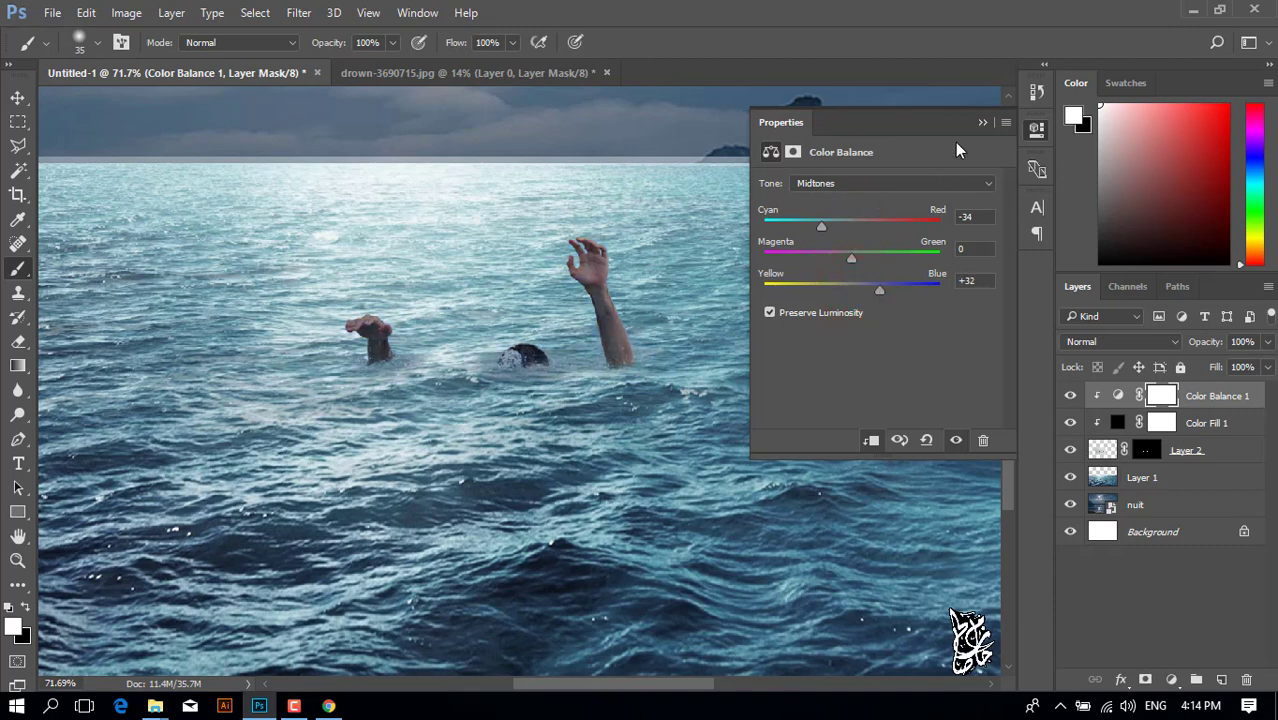
click(982, 122)
scroll(884, 264, down, 5)
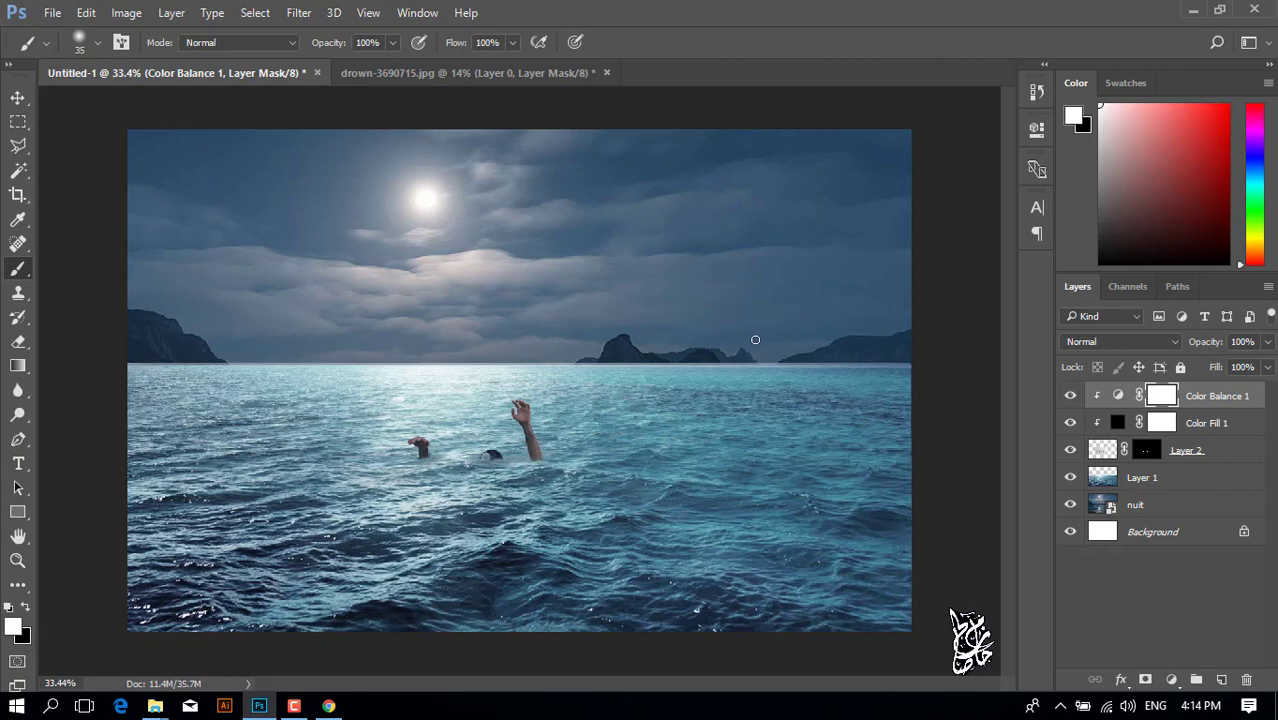
Place Embedded the birds PNG, scaled to about 46% and positioned right of the moon.
click(52, 13)
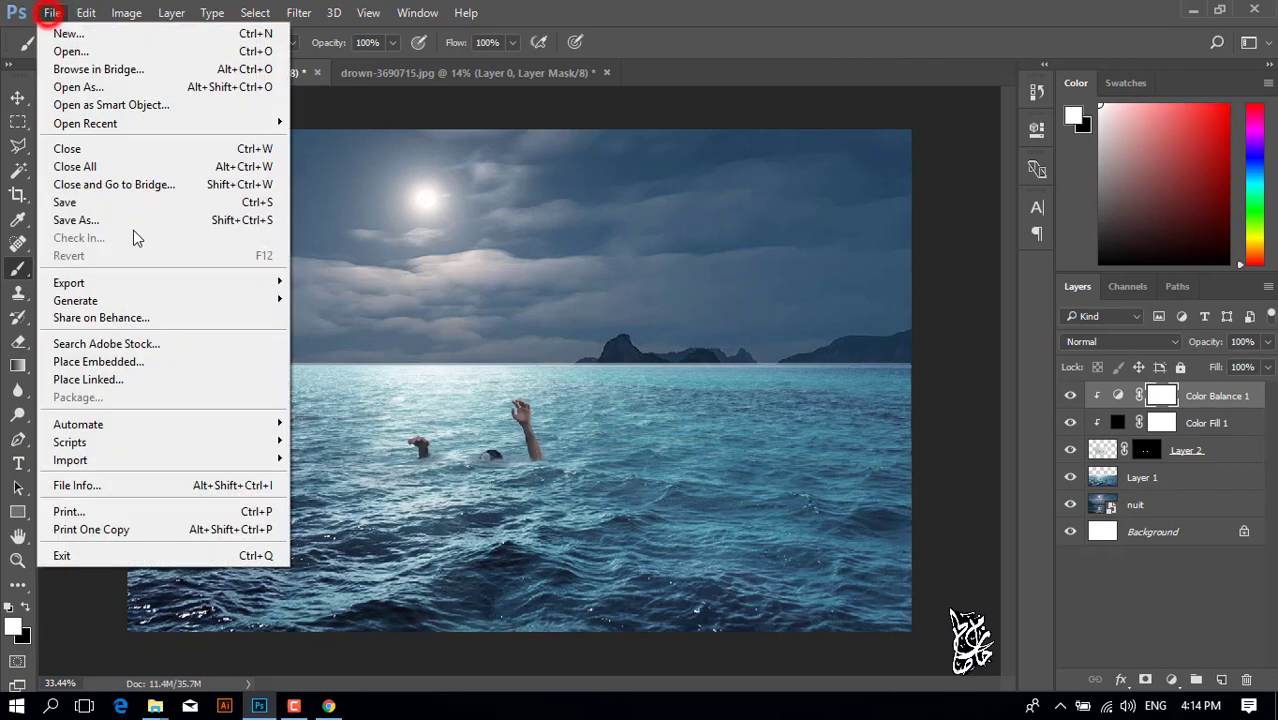
click(133, 357)
double_click(450, 160)
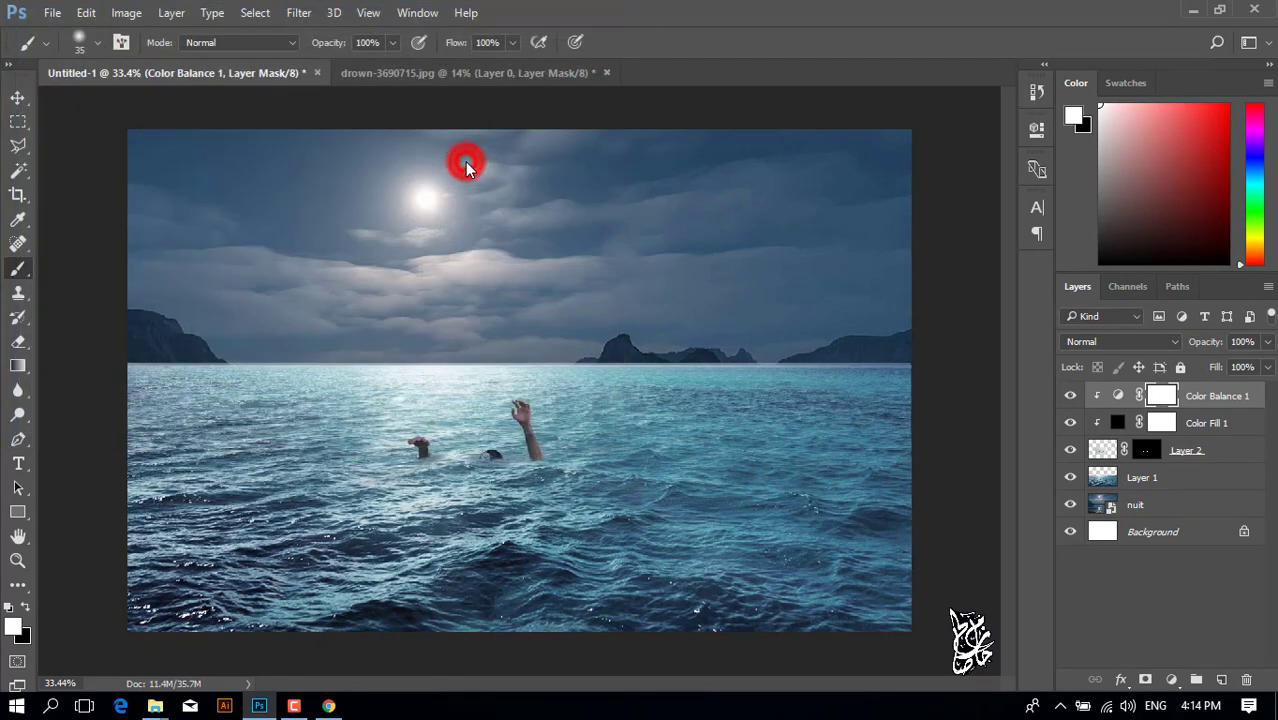
drag(637, 261, 585, 322)
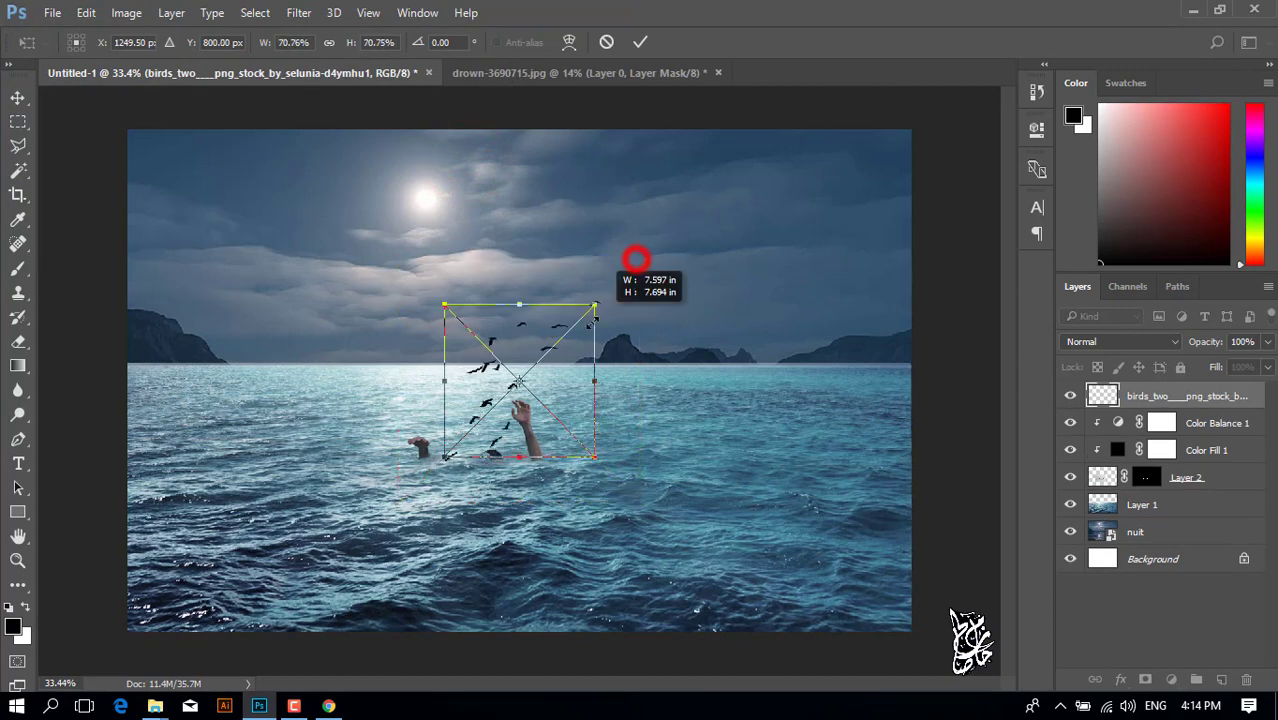
drag(542, 365, 595, 203)
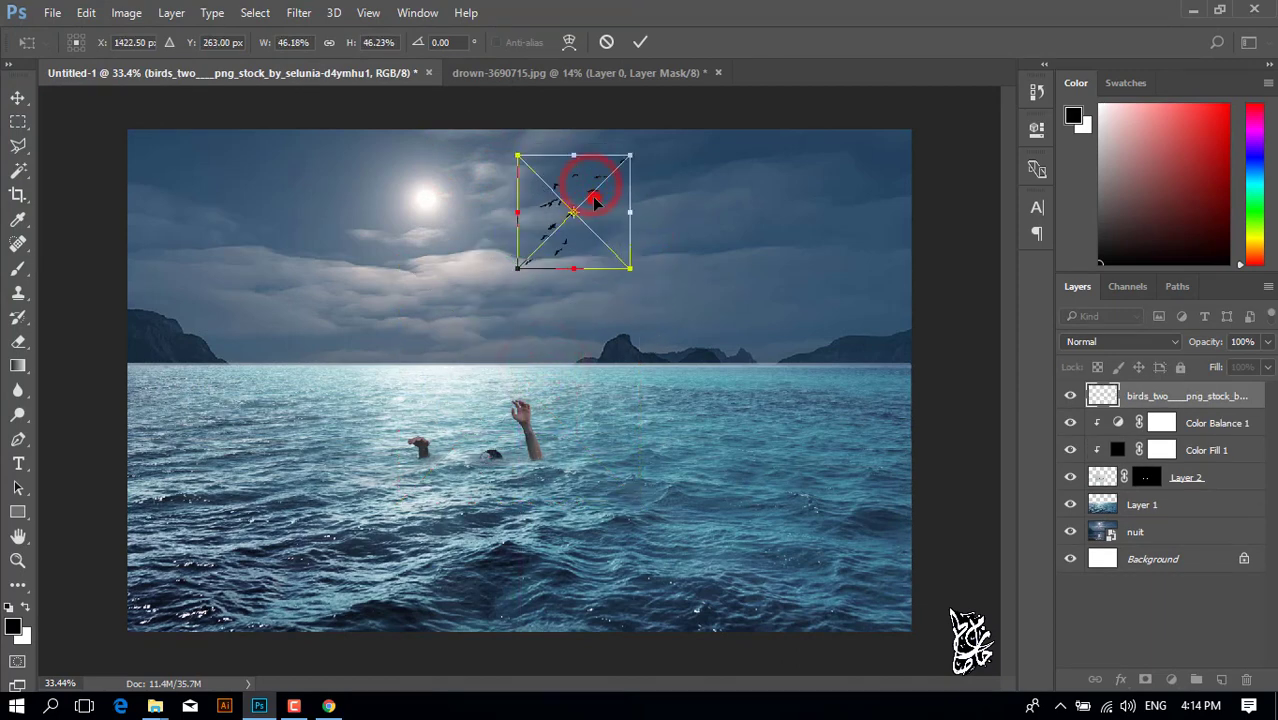
key(Return)
key(b)
key(v)
key(ctrl+minus)
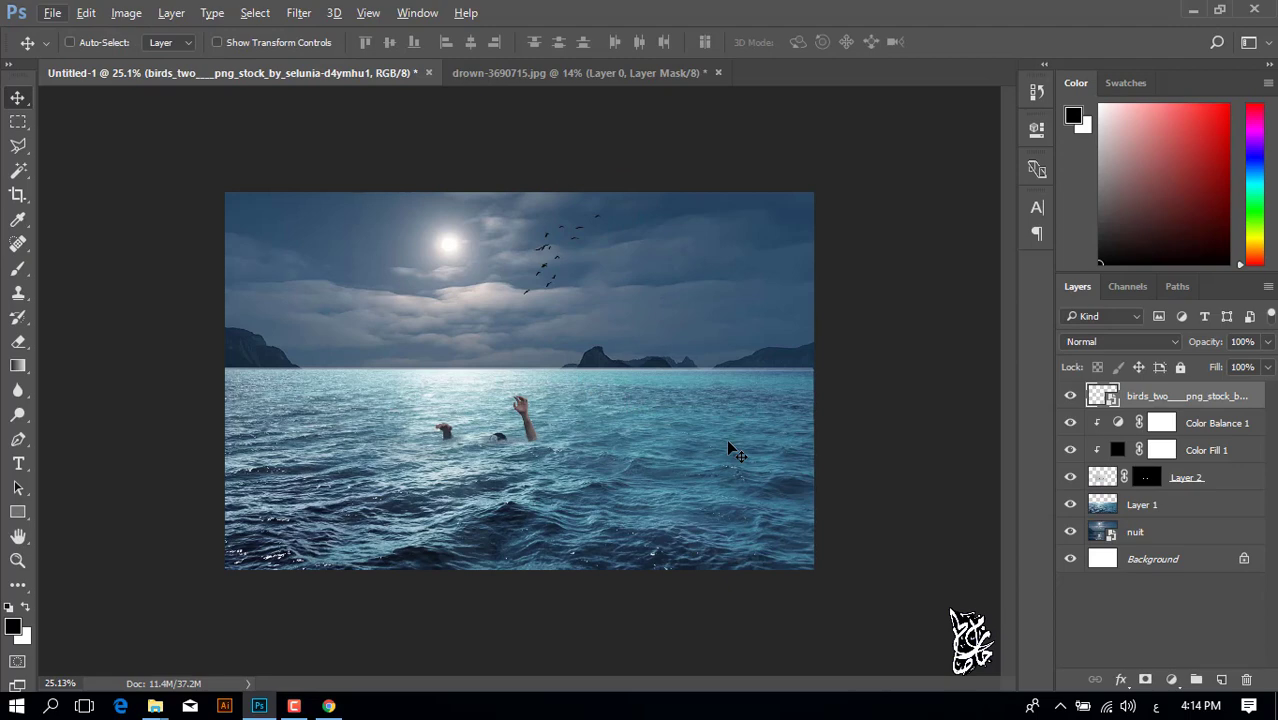
Add a Hue/Saturation layer clipped to the birds with Lightness set to +23.
click(1172, 680)
click(1133, 449)
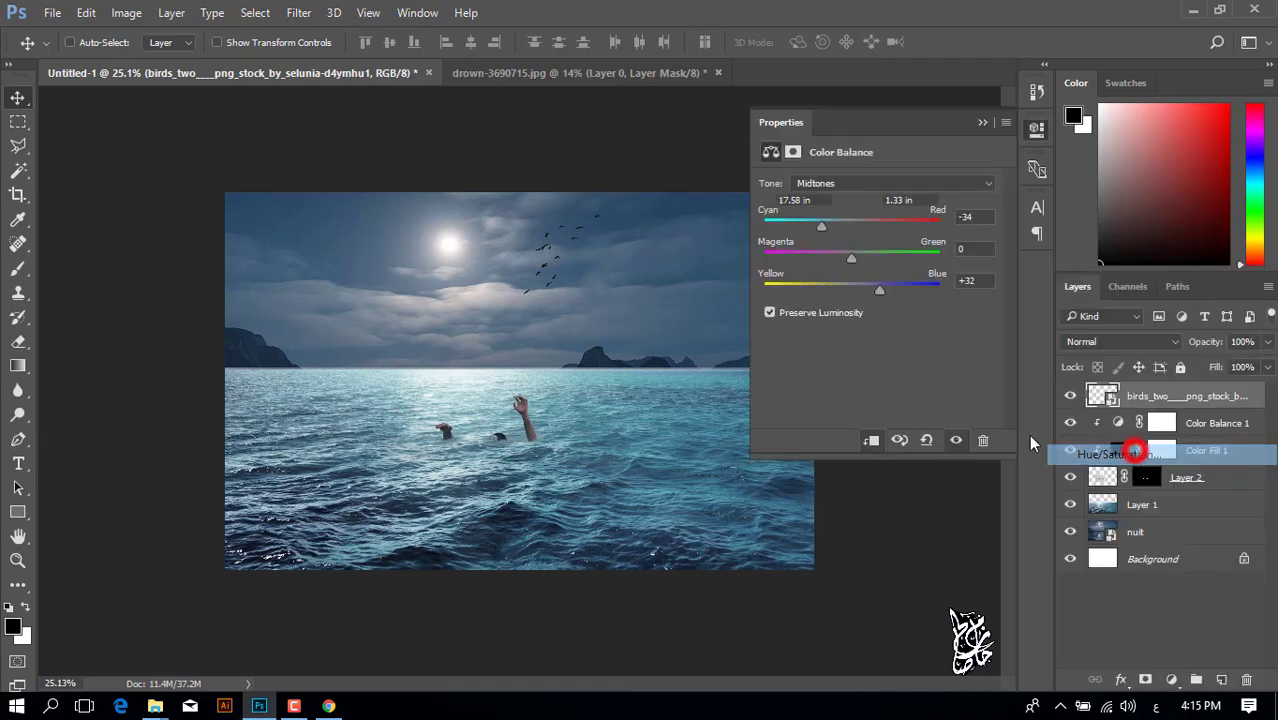
click(872, 441)
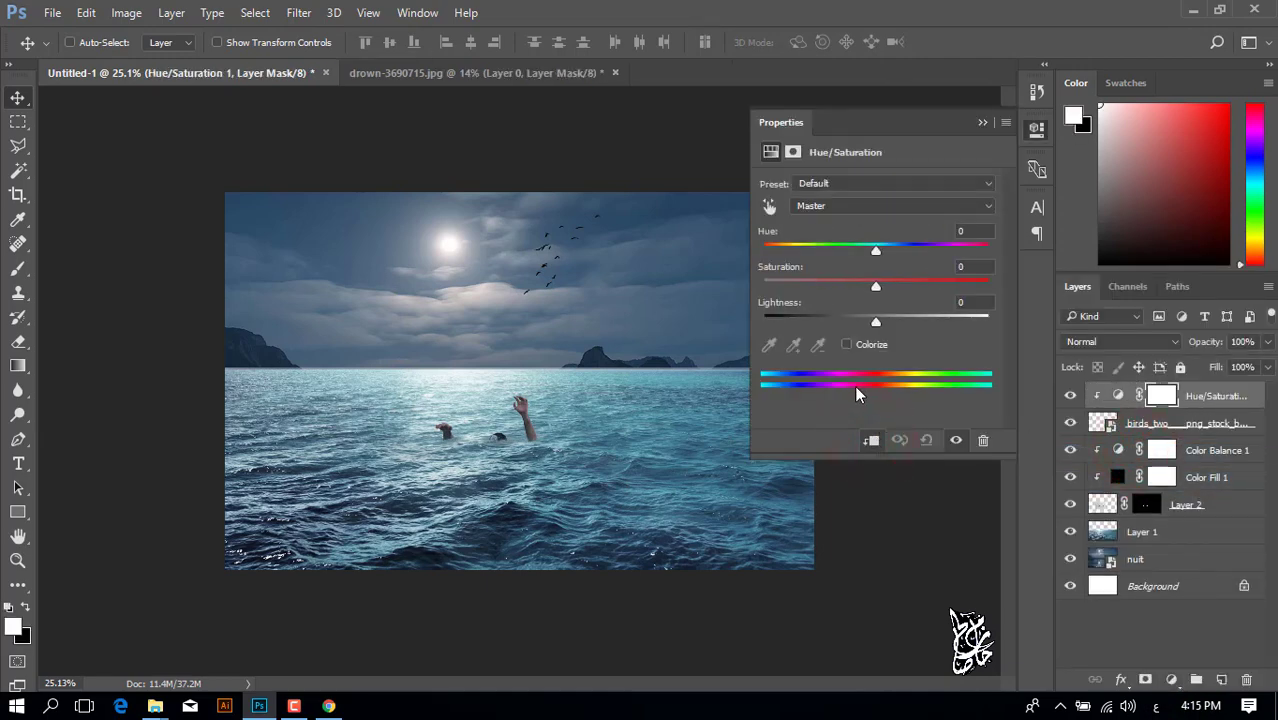
drag(876, 318, 948, 327)
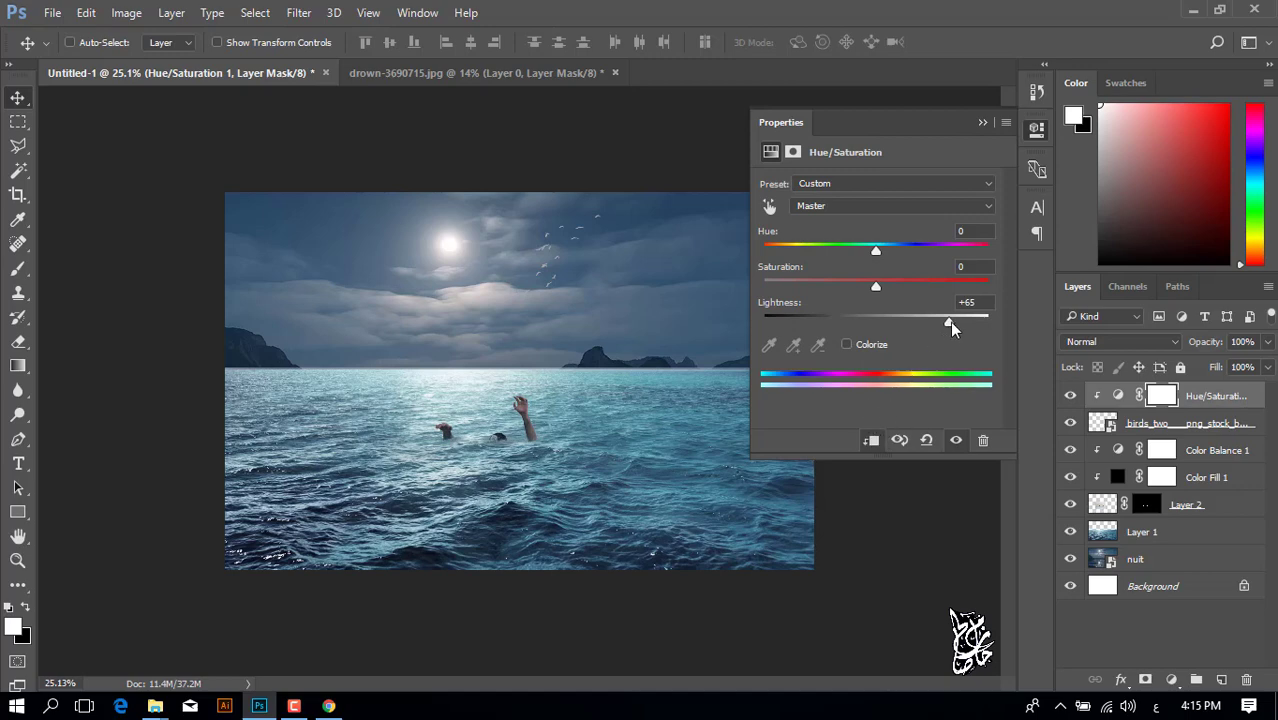
drag(950, 321, 905, 322)
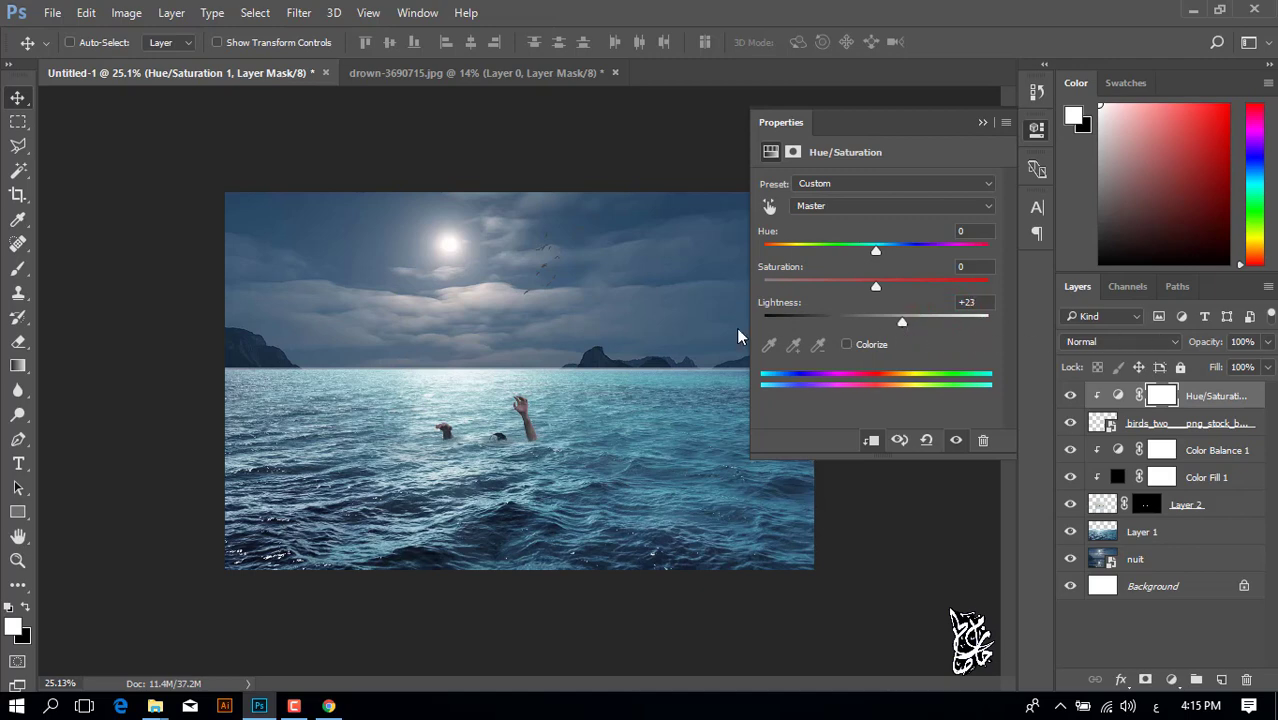
scroll(550, 290, up, 2)
scroll(570, 240, up, 3)
scroll(575, 231, up, 2)
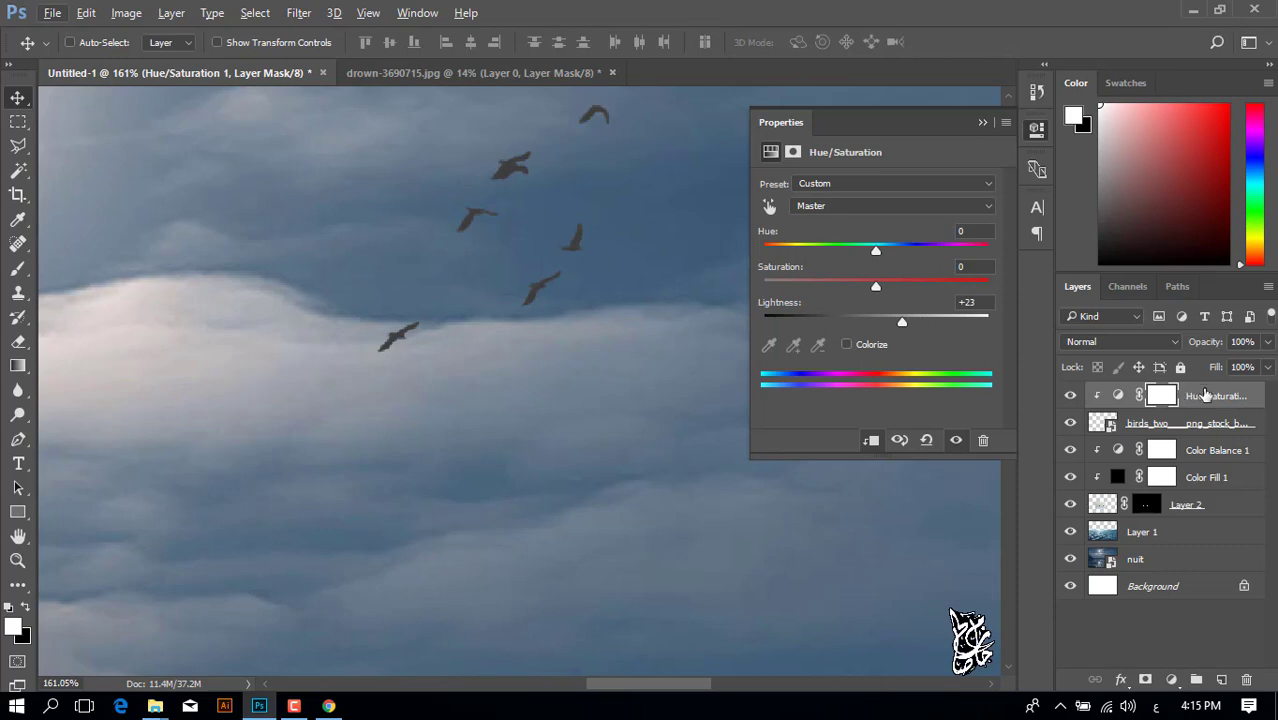
Delete the Hue/Saturation 1 layer, collapse Properties, and zoom out to the whole image.
key(Delete)
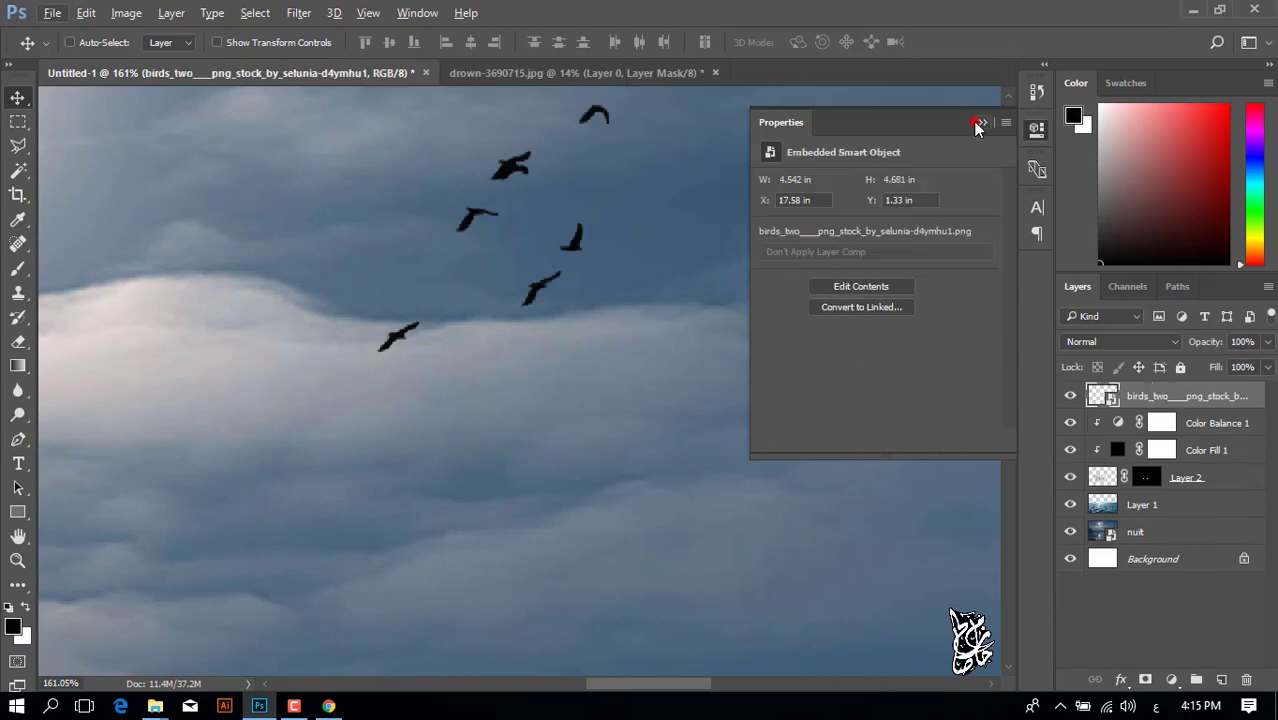
click(975, 123)
scroll(755, 392, down, 5)
scroll(755, 395, down, 1)
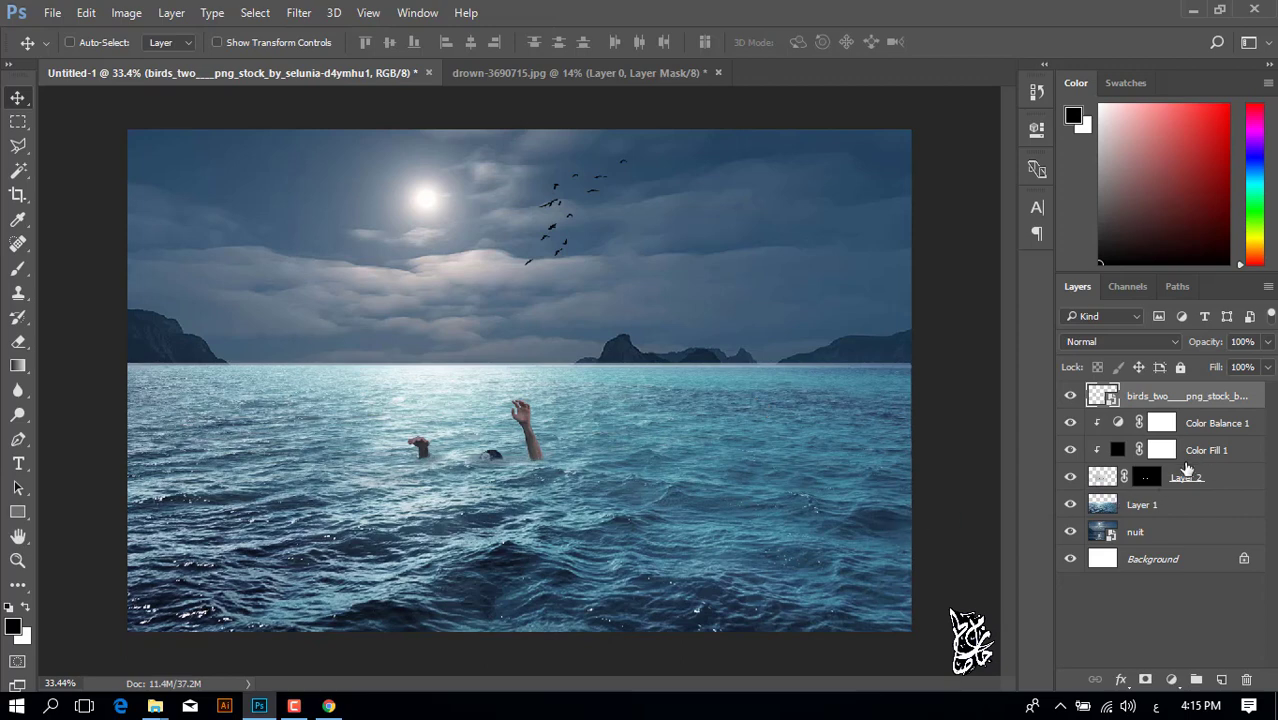
Enable a Drop Shadow on Layer 2 with Color Burn blend mode and colour dfe4da.
double_click(1224, 478)
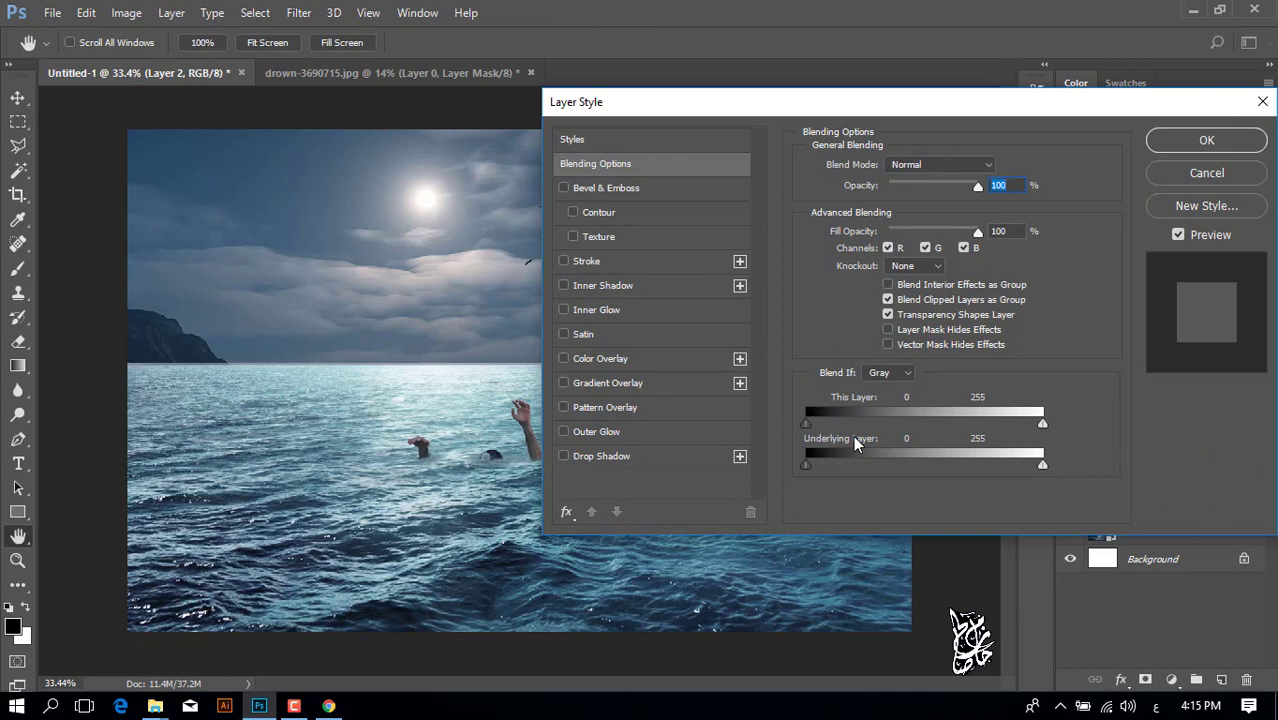
click(641, 460)
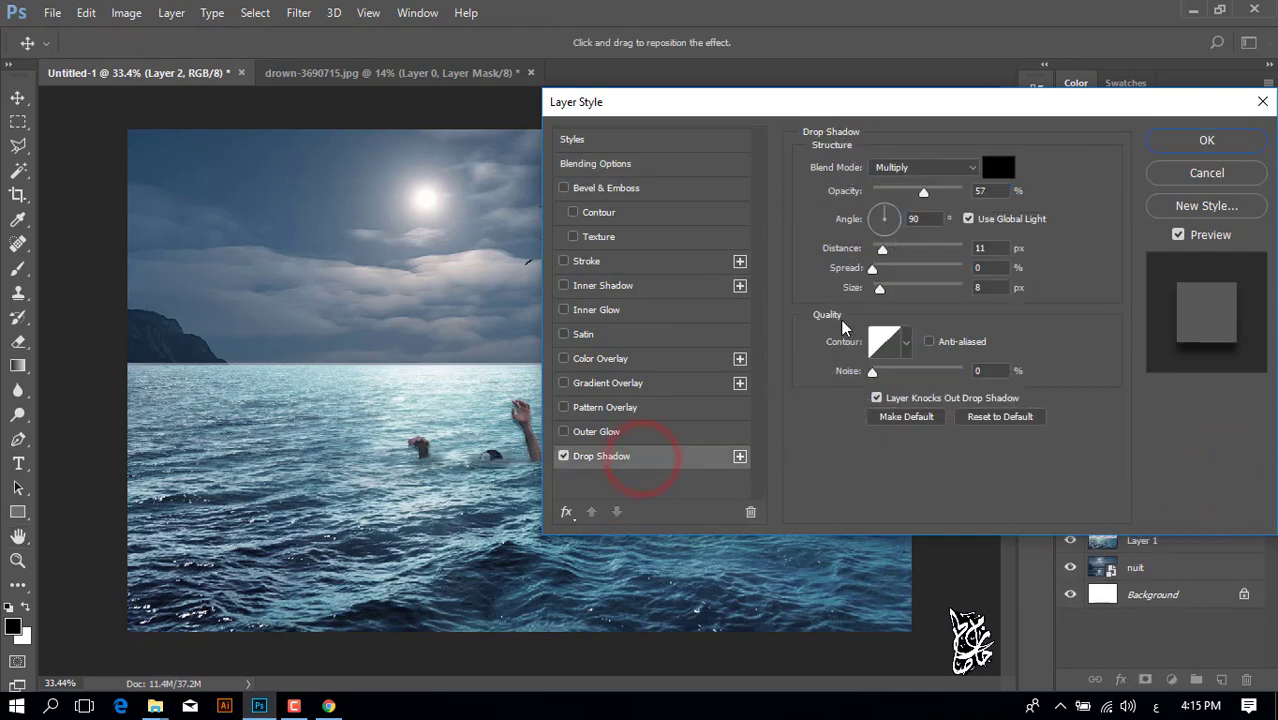
click(936, 169)
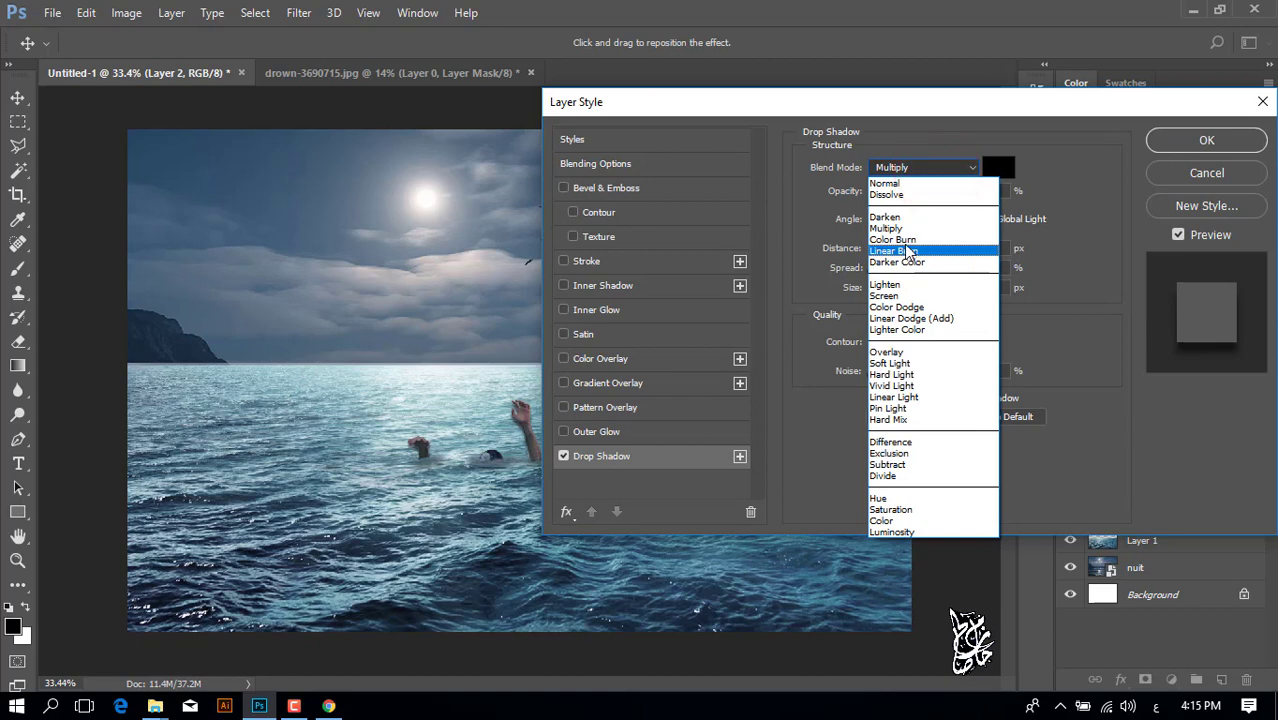
click(906, 240)
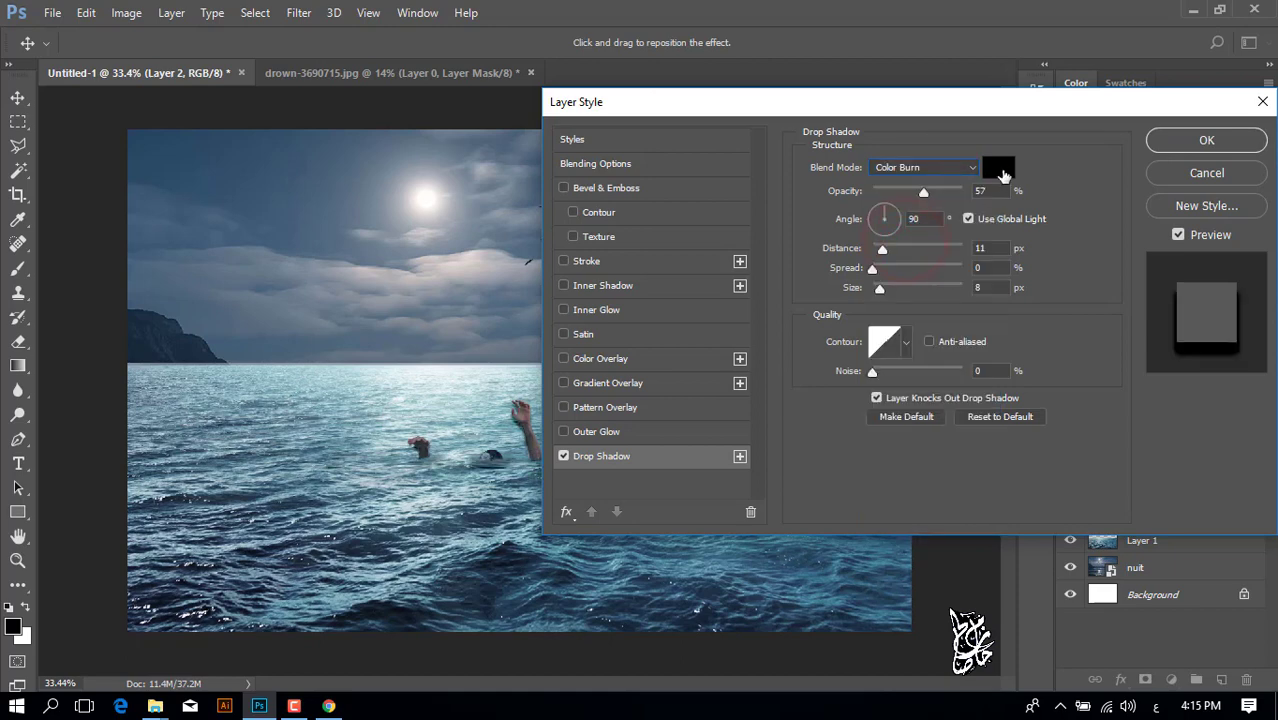
click(999, 169)
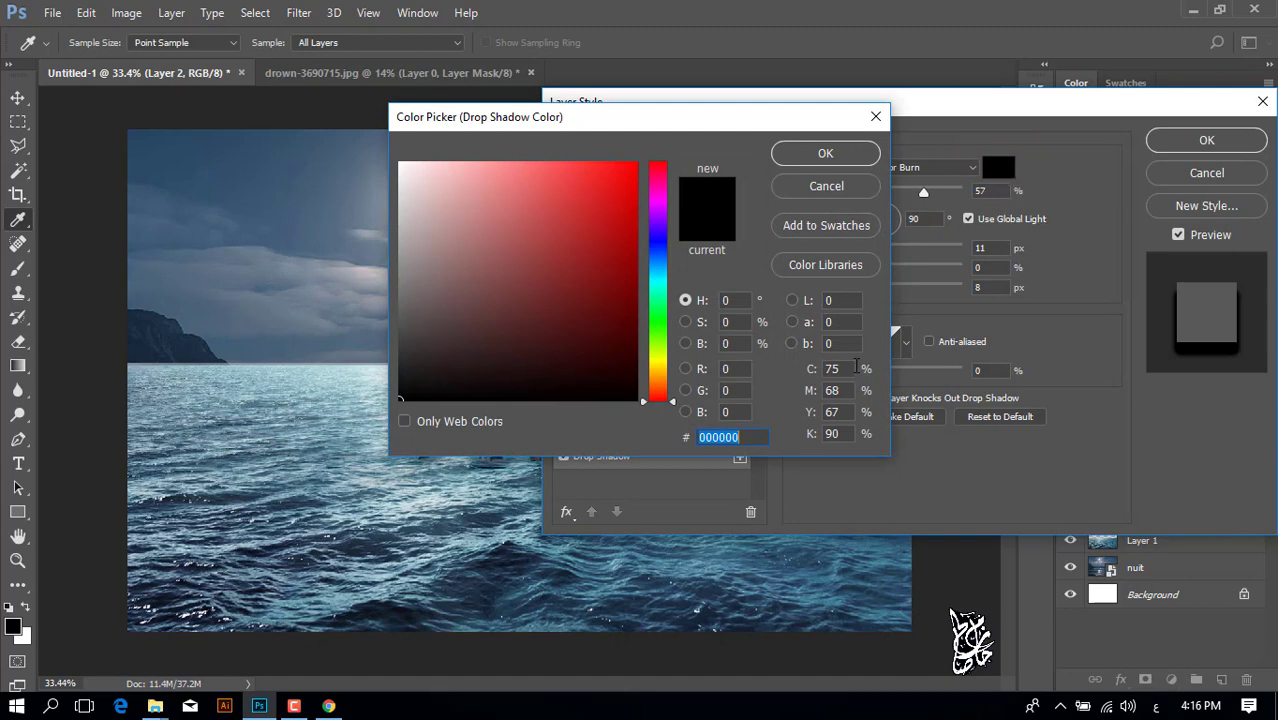
text(df)
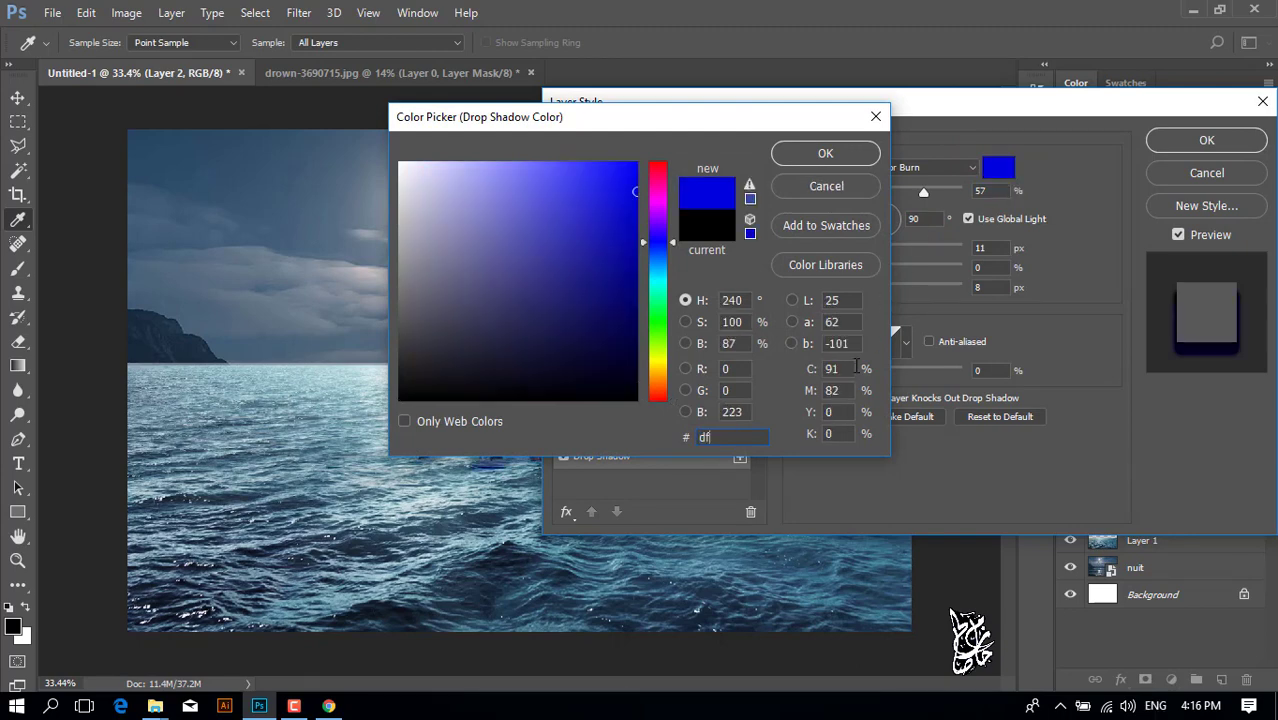
text(e)
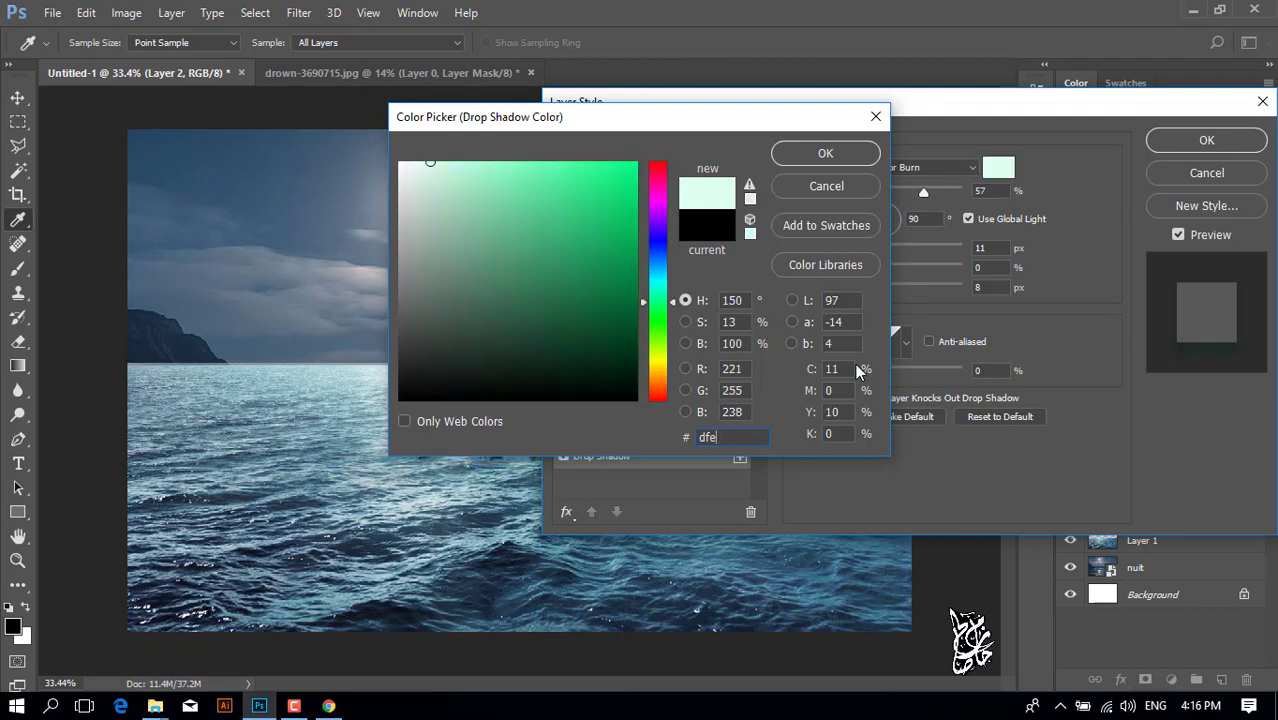
text(4da)
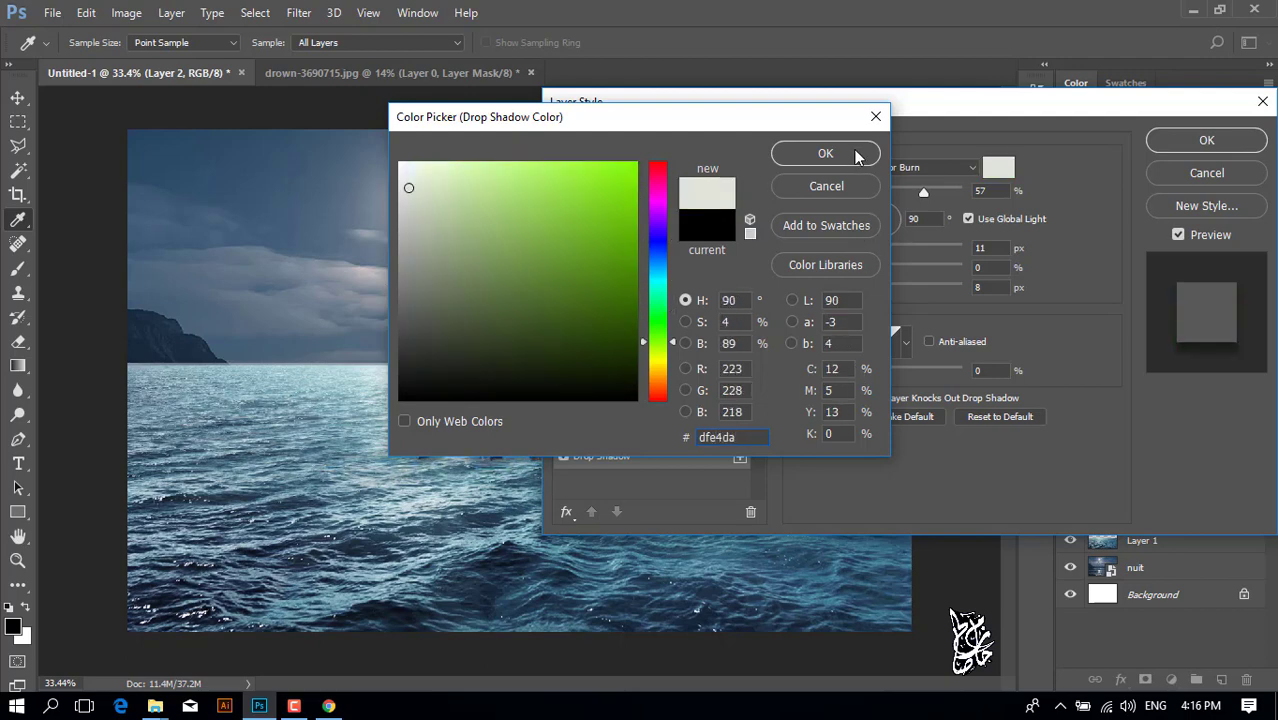
click(857, 155)
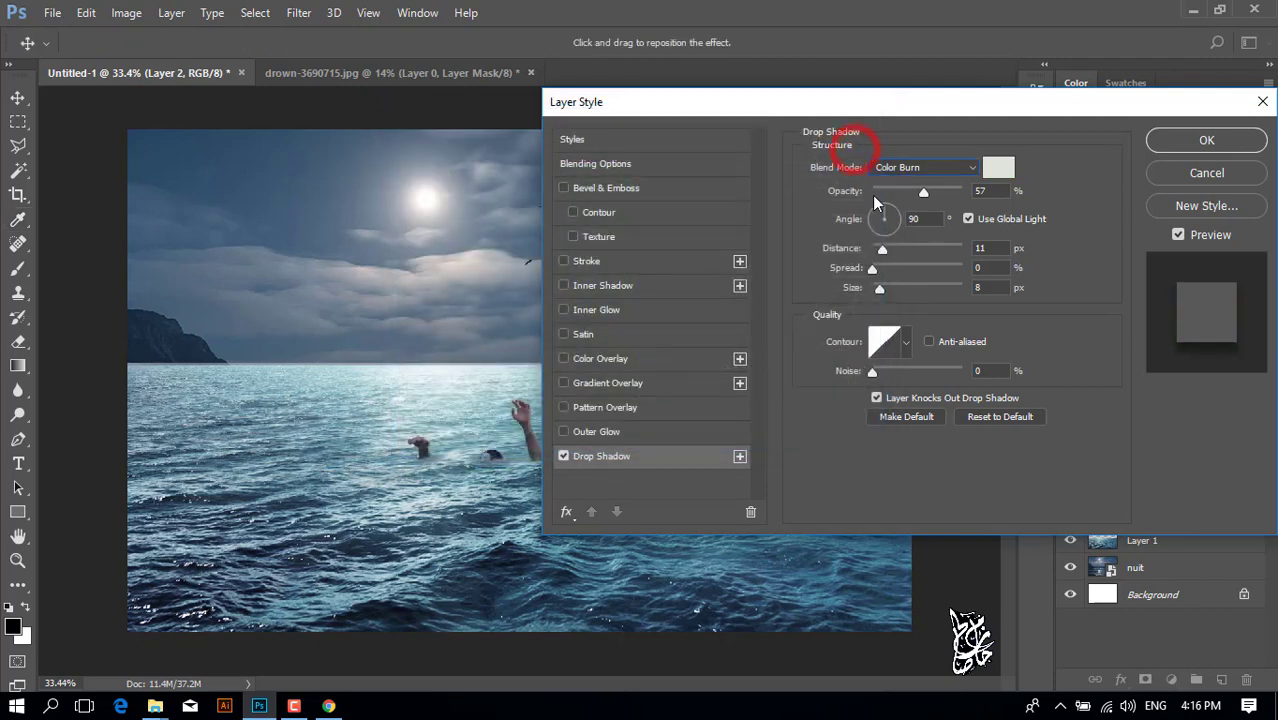
Set the shadow to 75% opacity, 30° angle, 1 px distance and 16 px size, and apply.
click(985, 190)
text(75)
double_click(928, 222)
text(30)
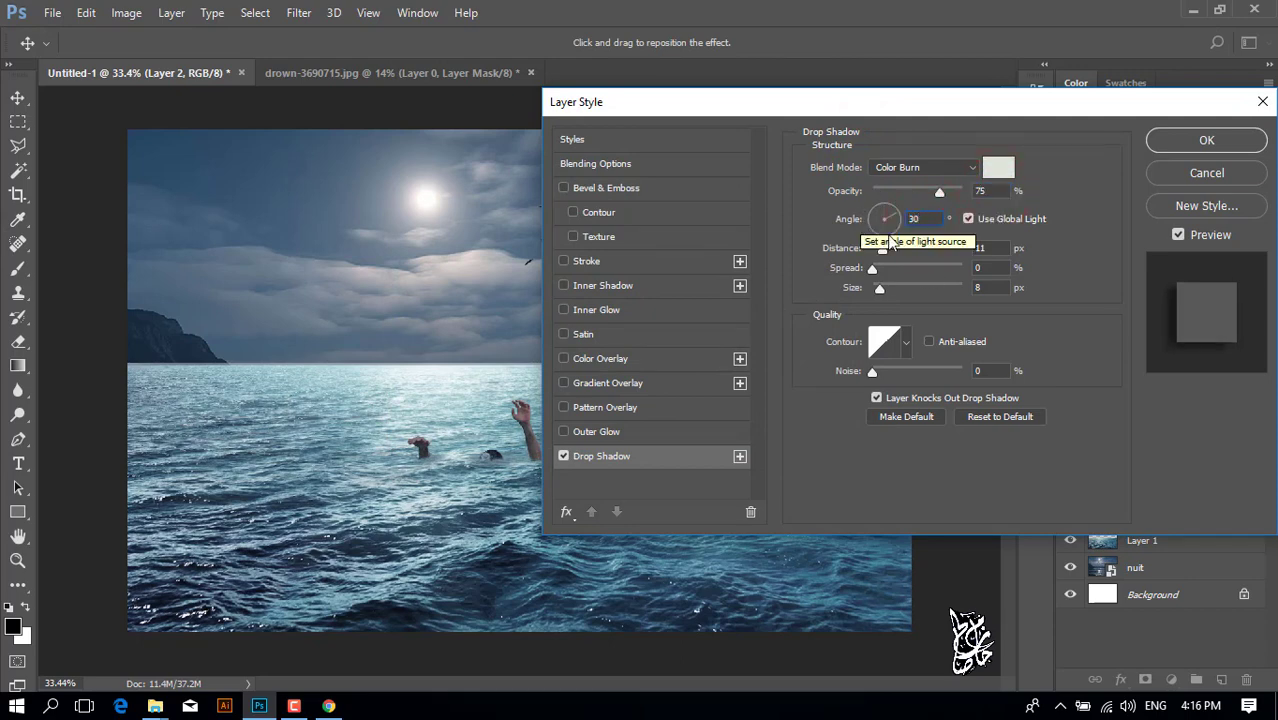
double_click(985, 248)
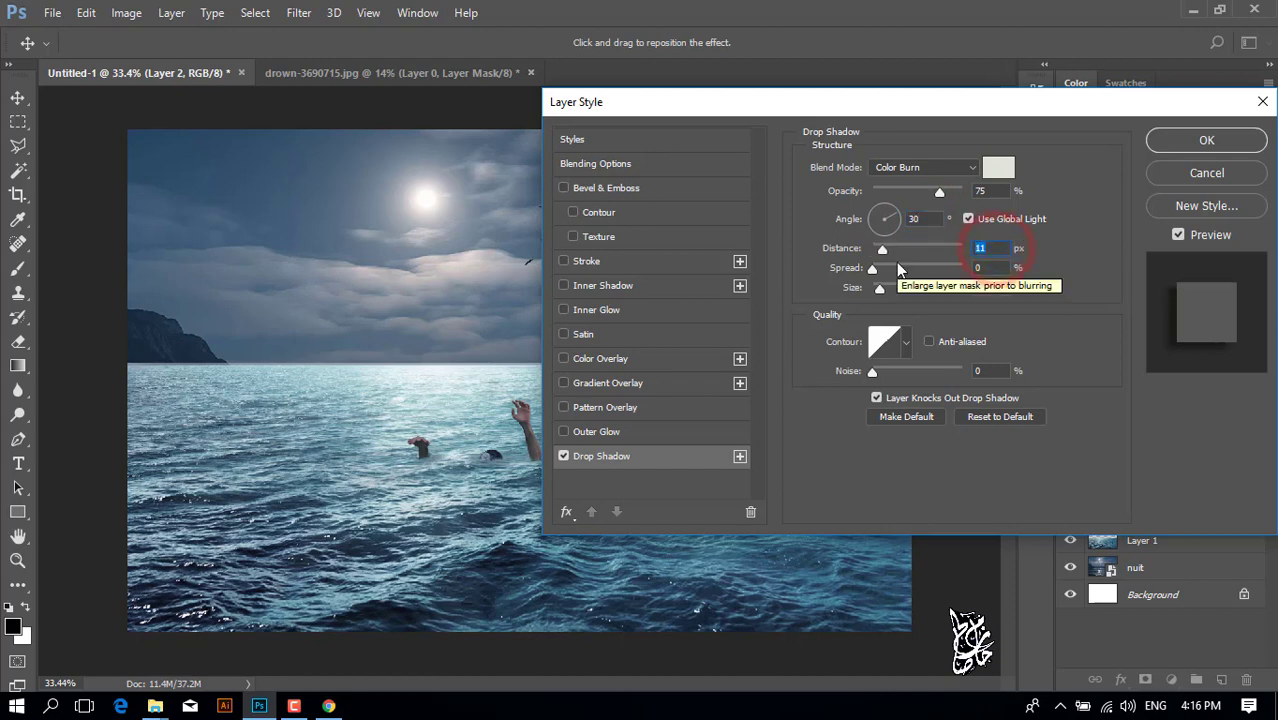
text(1)
double_click(985, 288)
text(16)
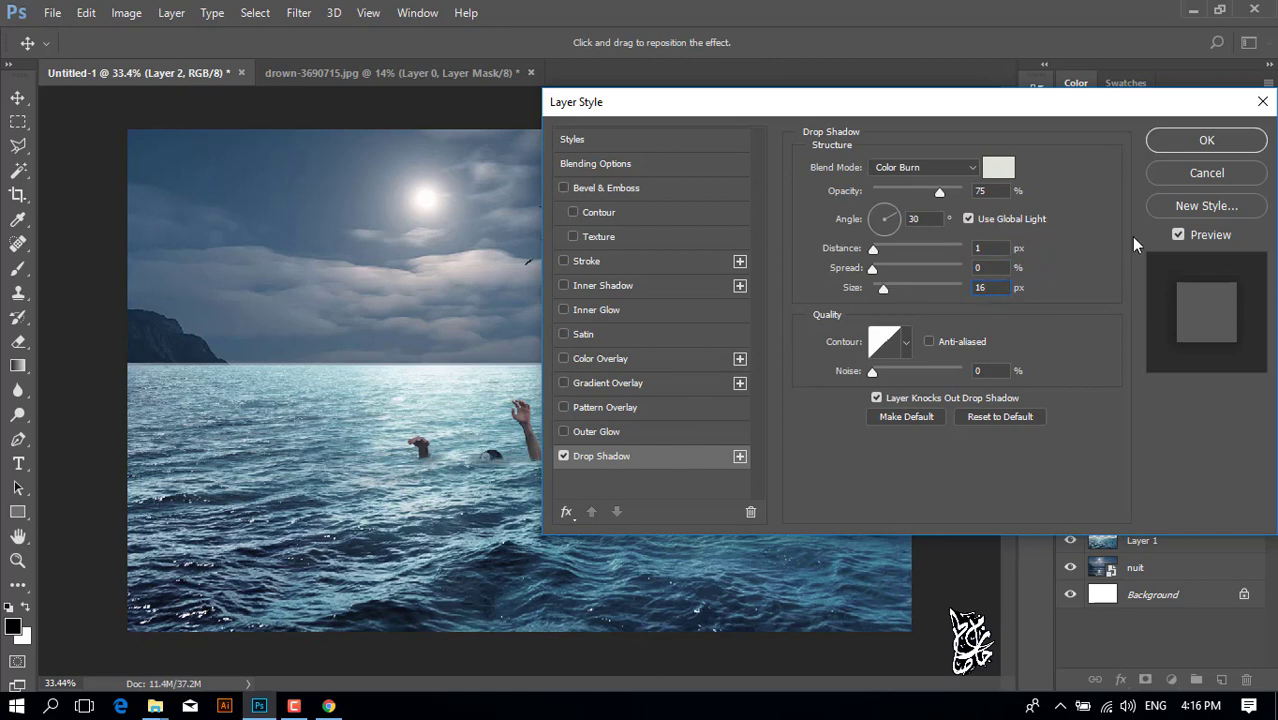
click(1215, 140)
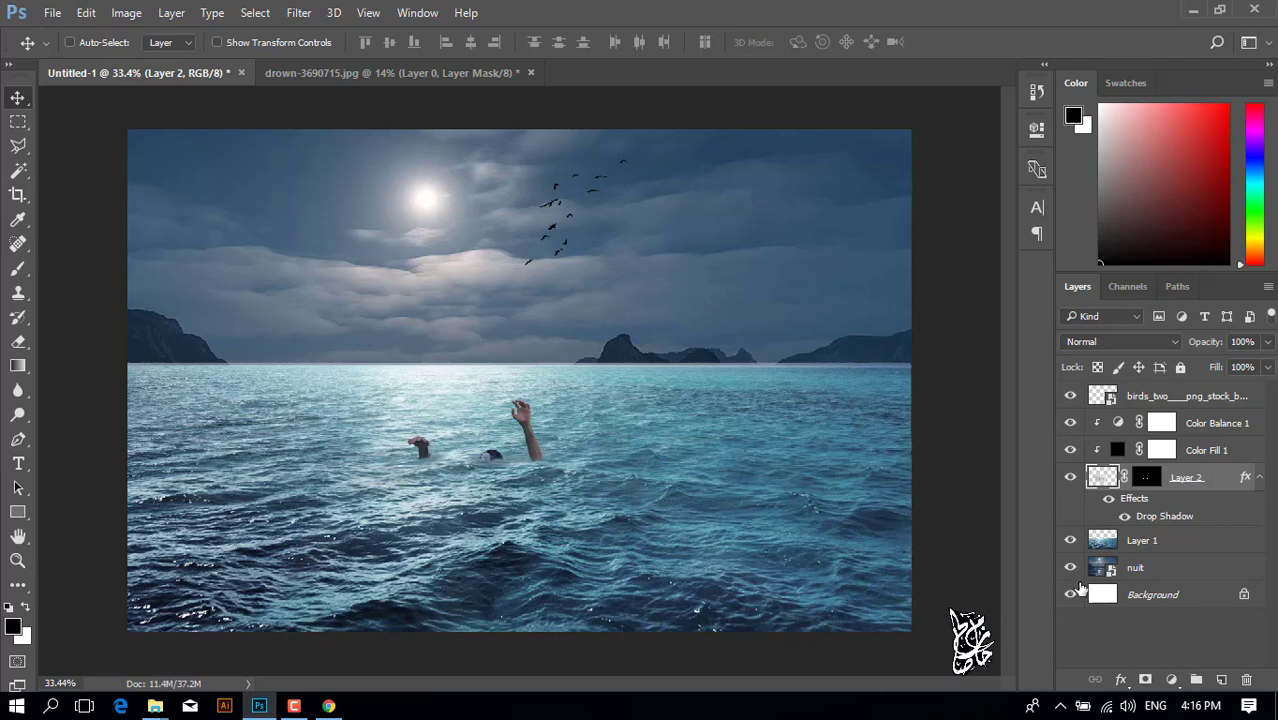
Add a Photo Filter adjustment using the Underwater preset at about 25% density.
click(1171, 679)
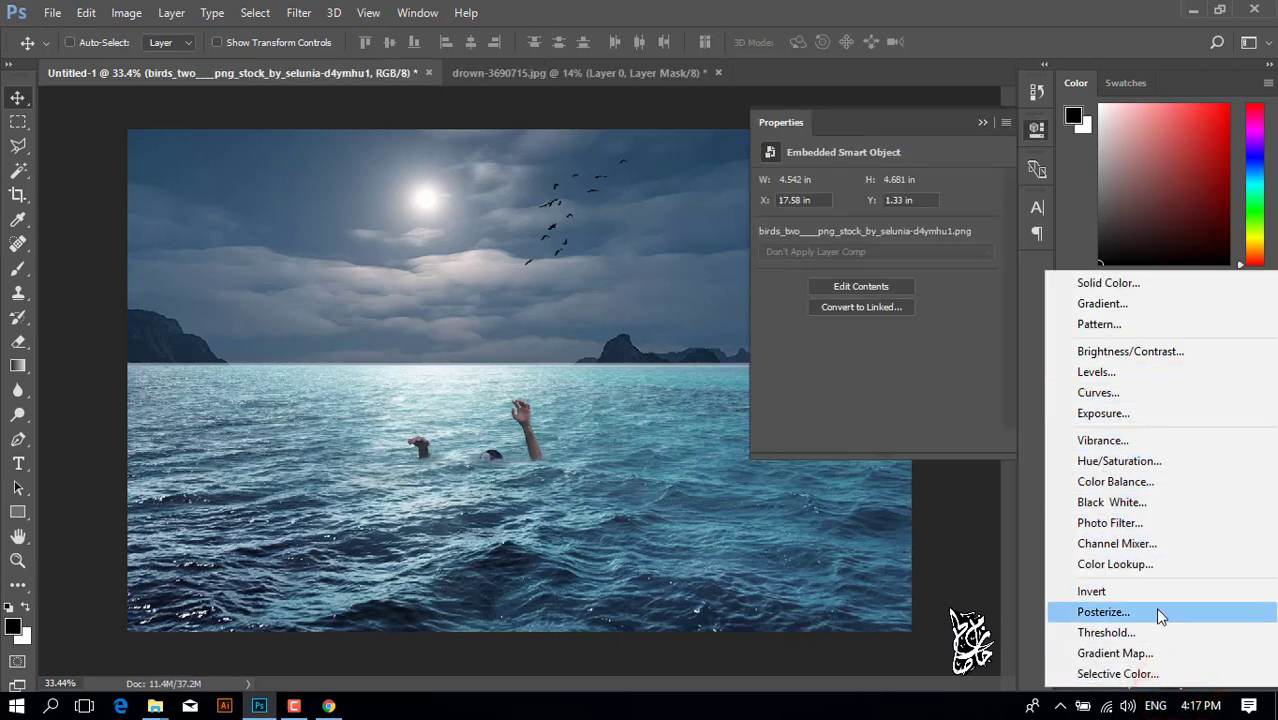
click(982, 122)
click(982, 122)
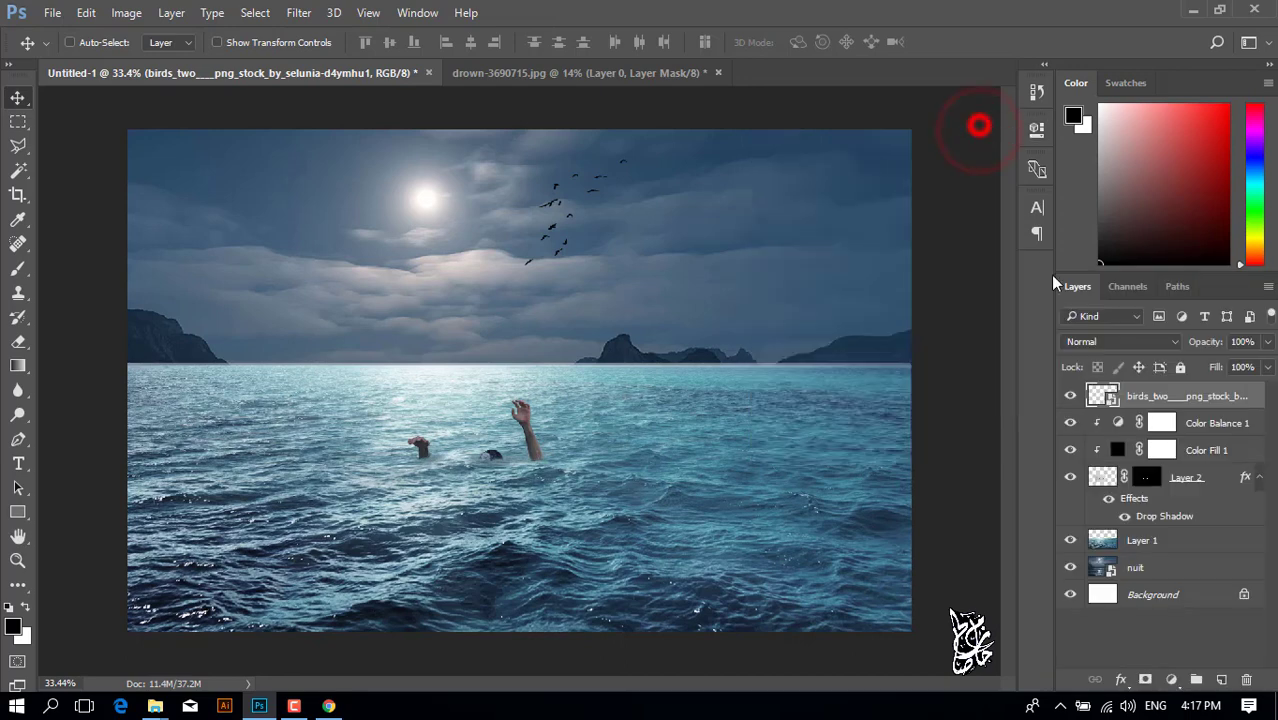
click(1171, 681)
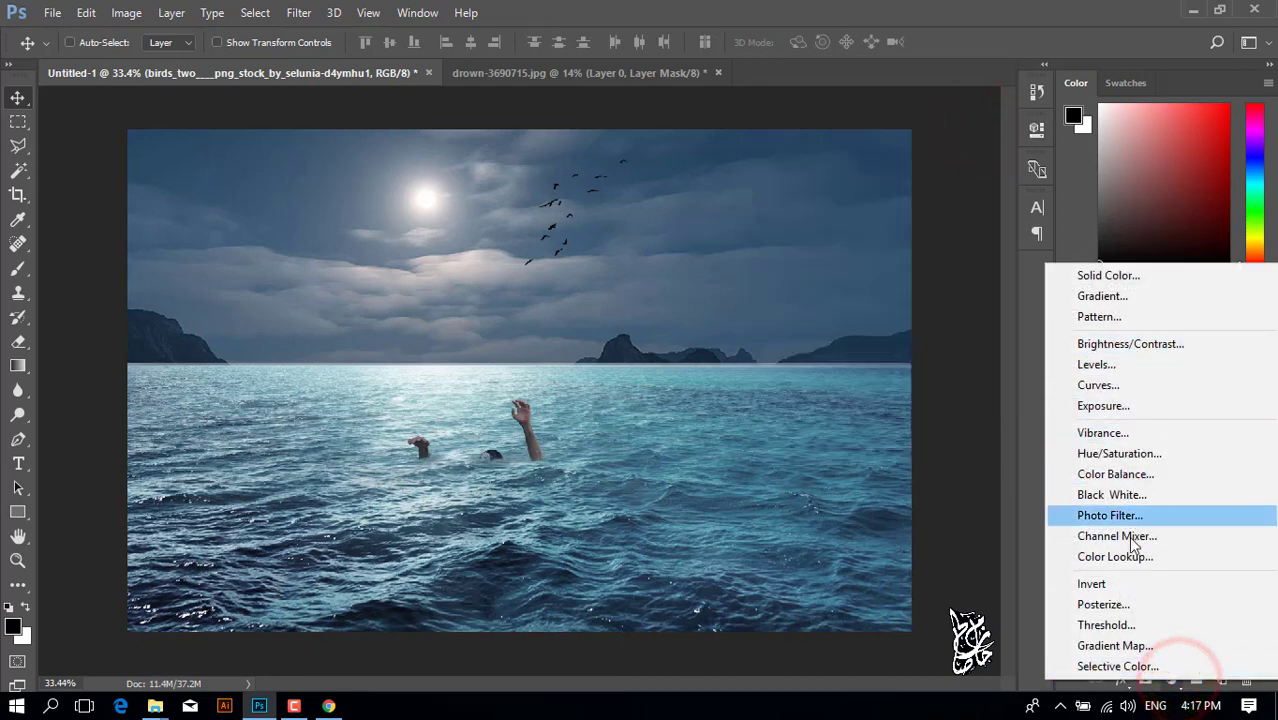
click(1128, 516)
click(877, 183)
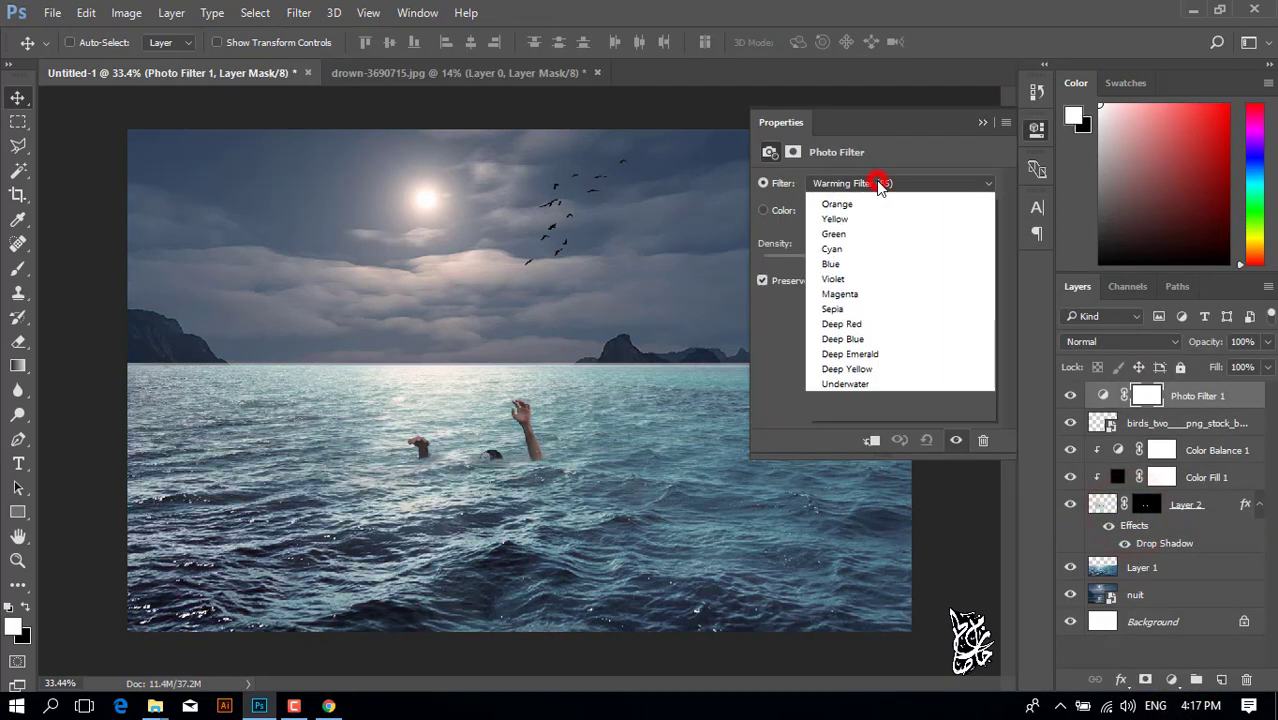
click(862, 486)
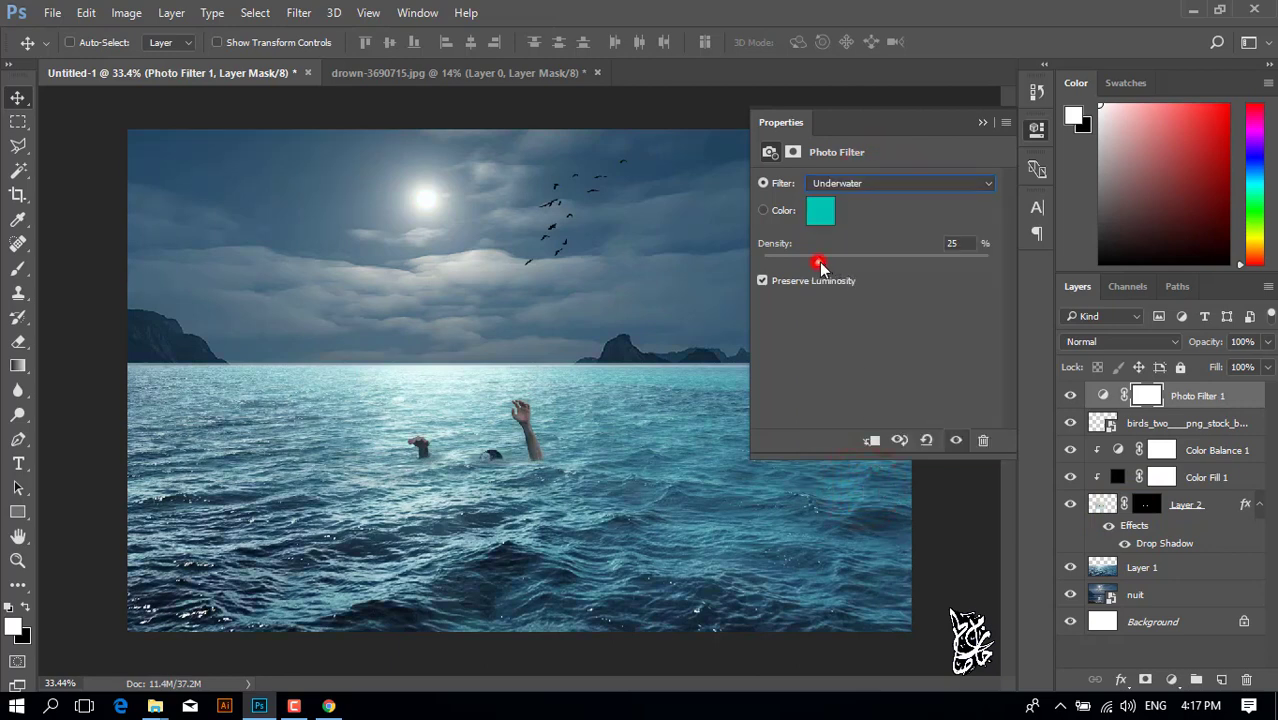
click(983, 123)
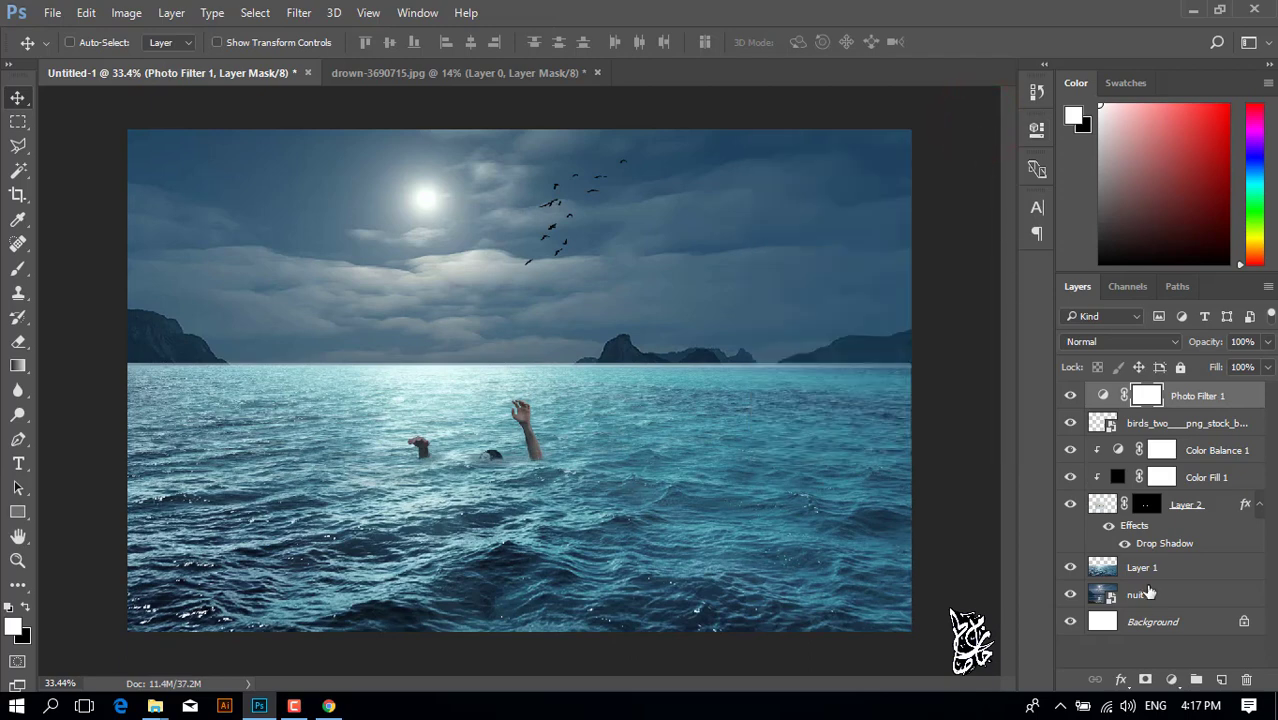
click(1171, 679)
Add a Levels adjustment with input levels 10, 0.86 and 255.
click(1068, 362)
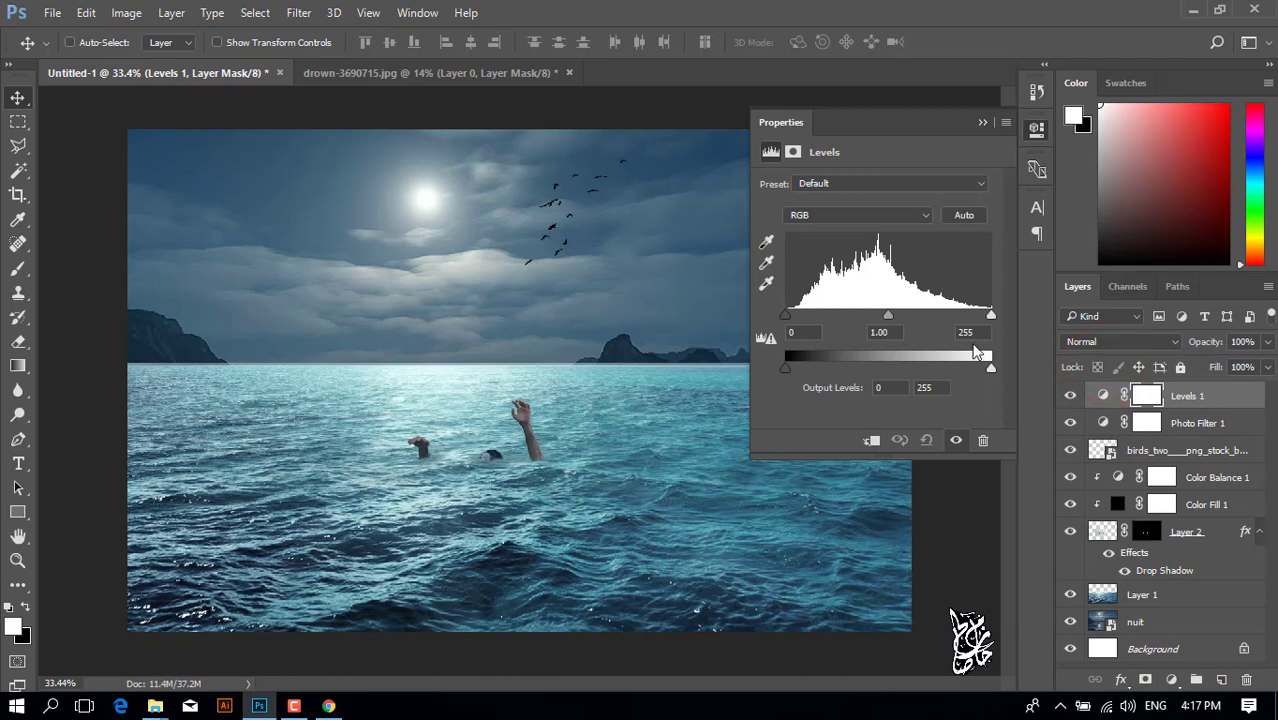
drag(785, 315, 800, 323)
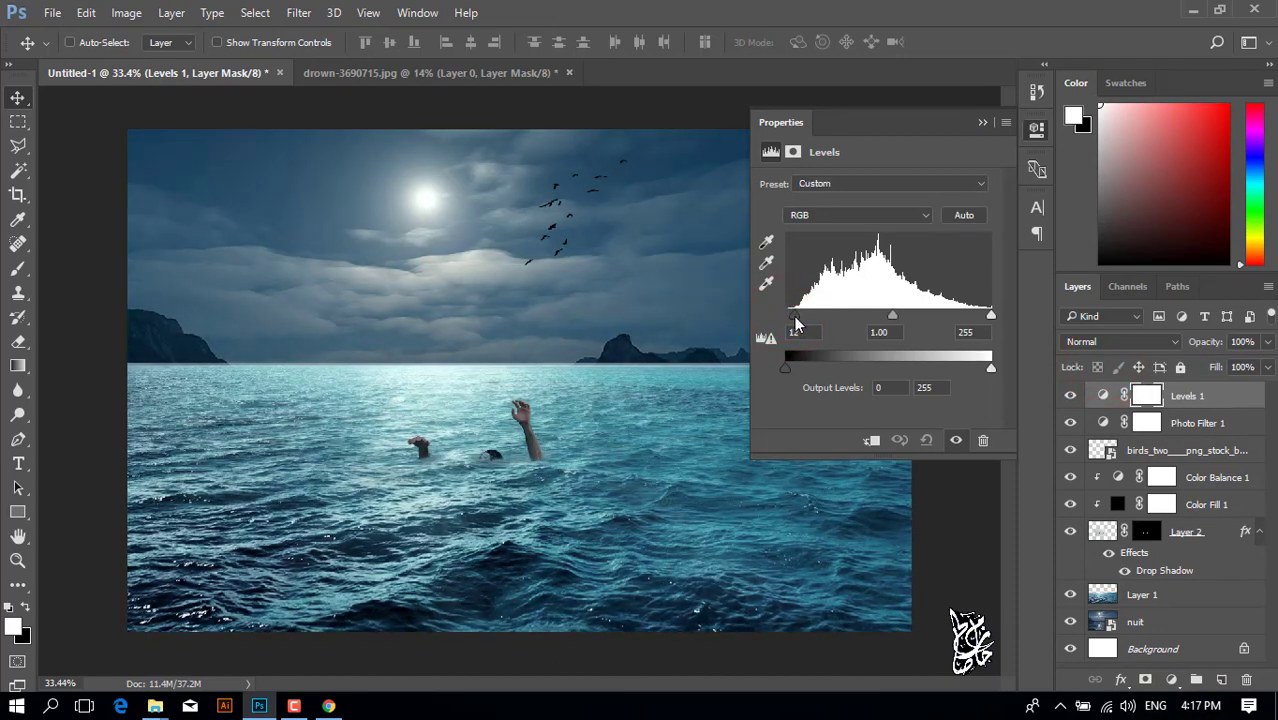
drag(800, 322, 793, 318)
drag(896, 322, 902, 317)
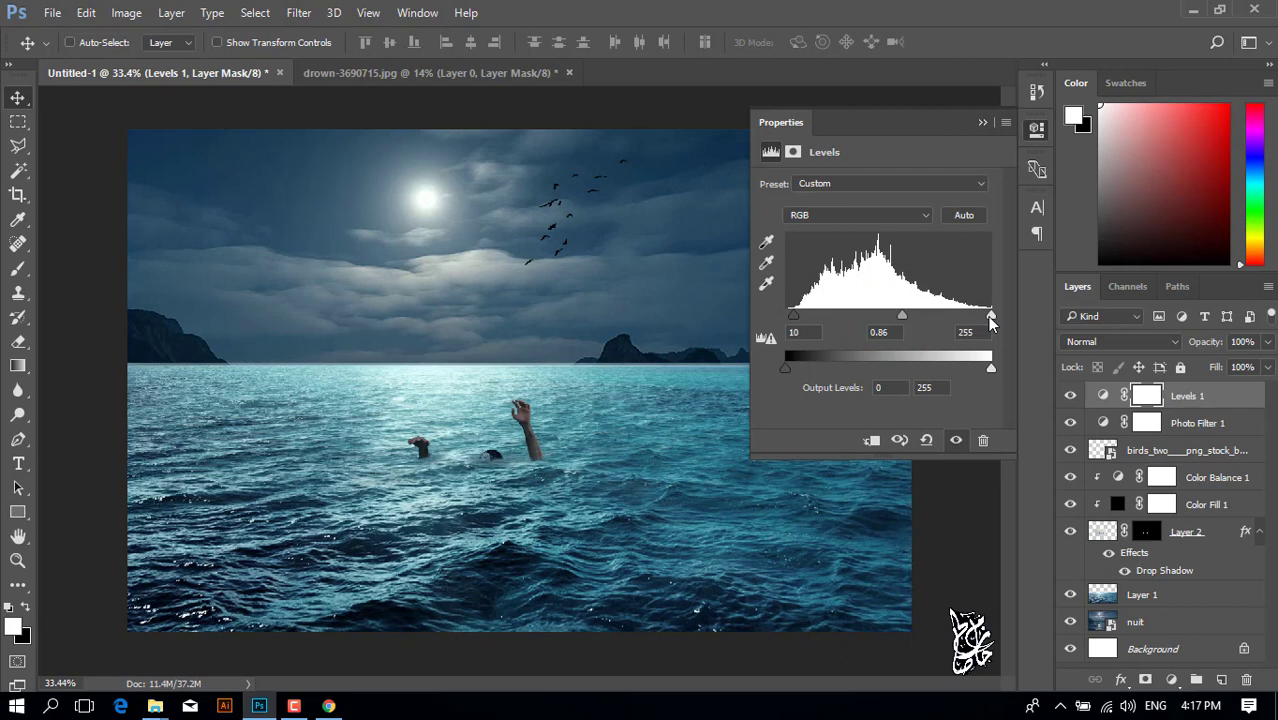
drag(990, 317, 989, 317)
Add a Hue/Saturation adjustment with Saturation lowered to -17.
click(1174, 680)
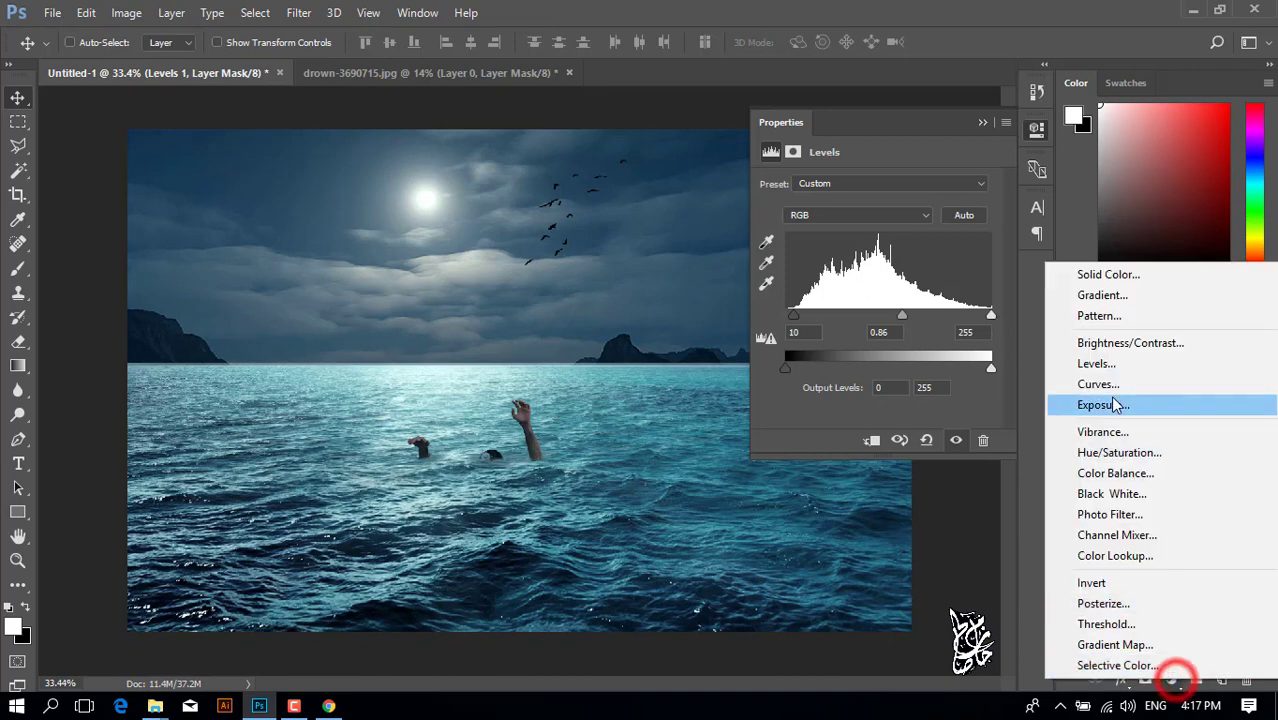
click(1143, 451)
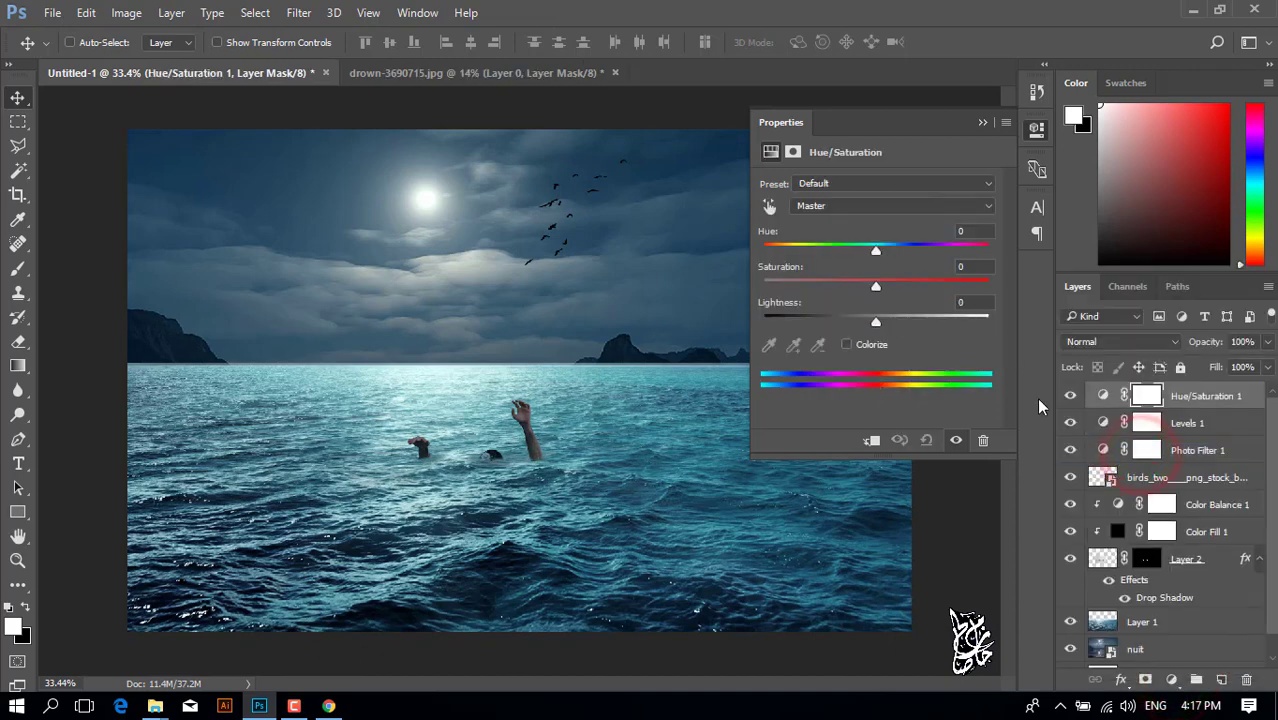
drag(876, 287, 846, 287)
click(982, 124)
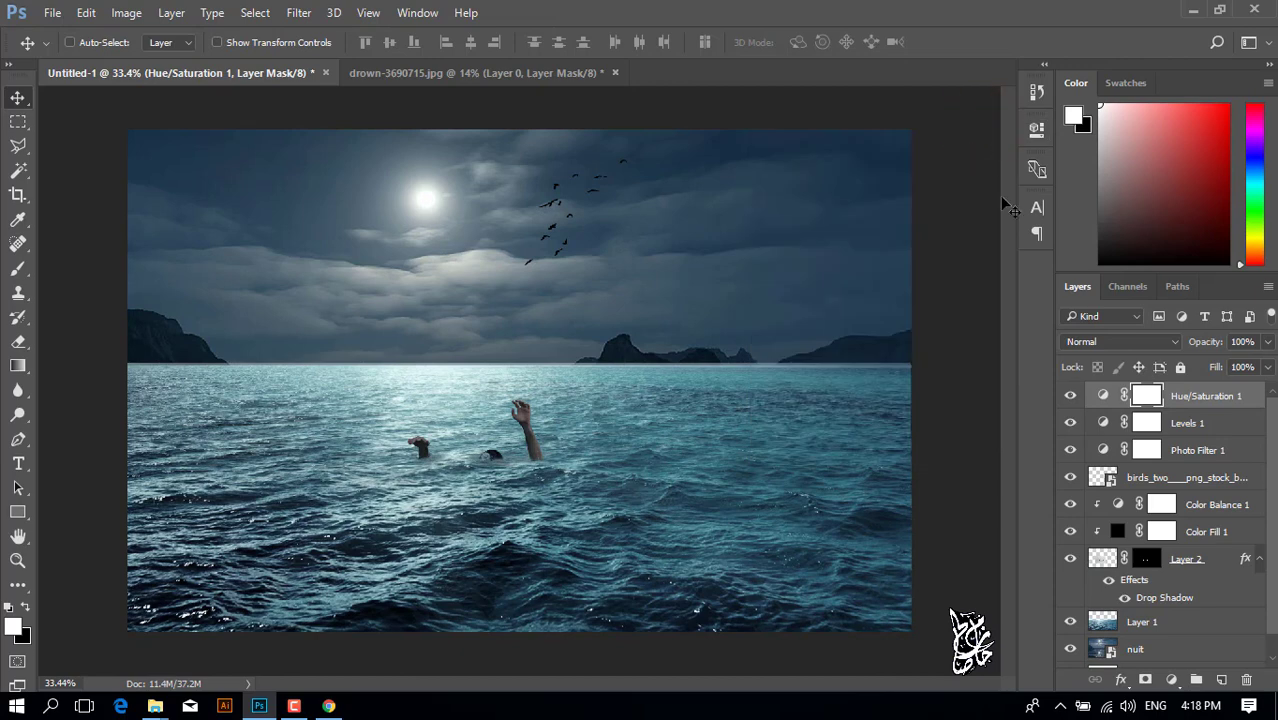
Add a Solid Color fill layer in grey #464646.
click(1172, 679)
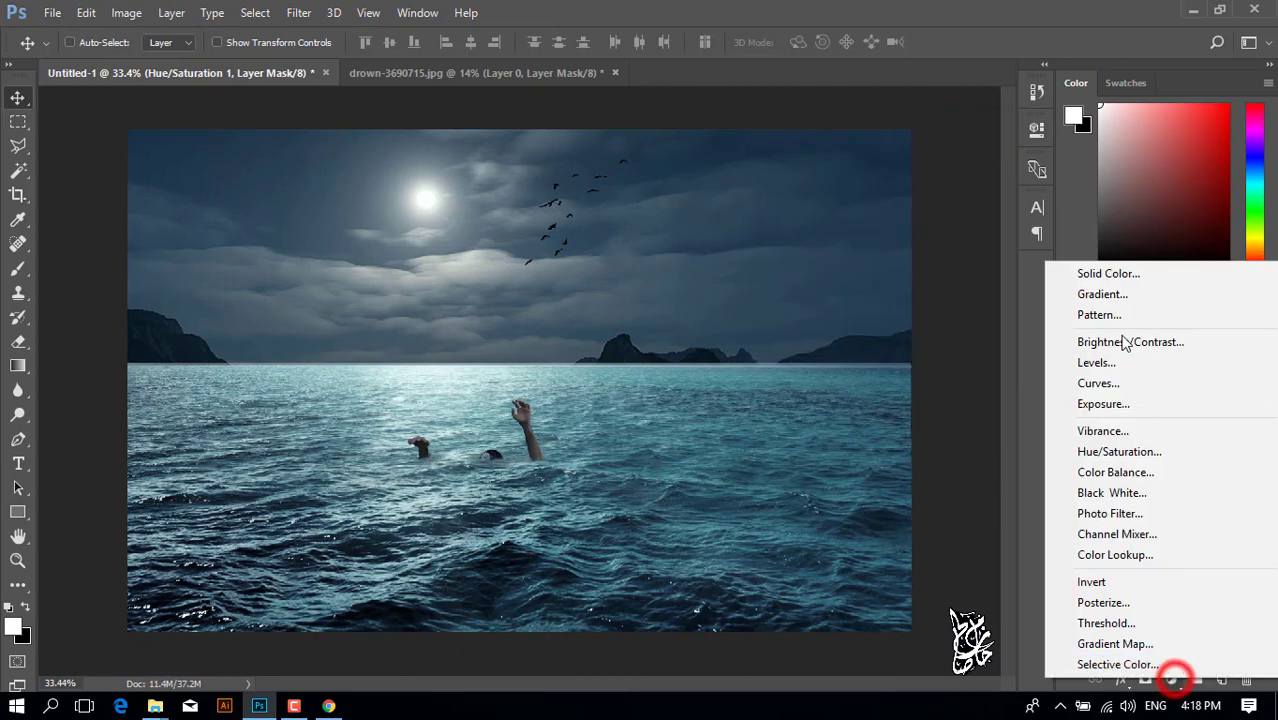
click(1106, 274)
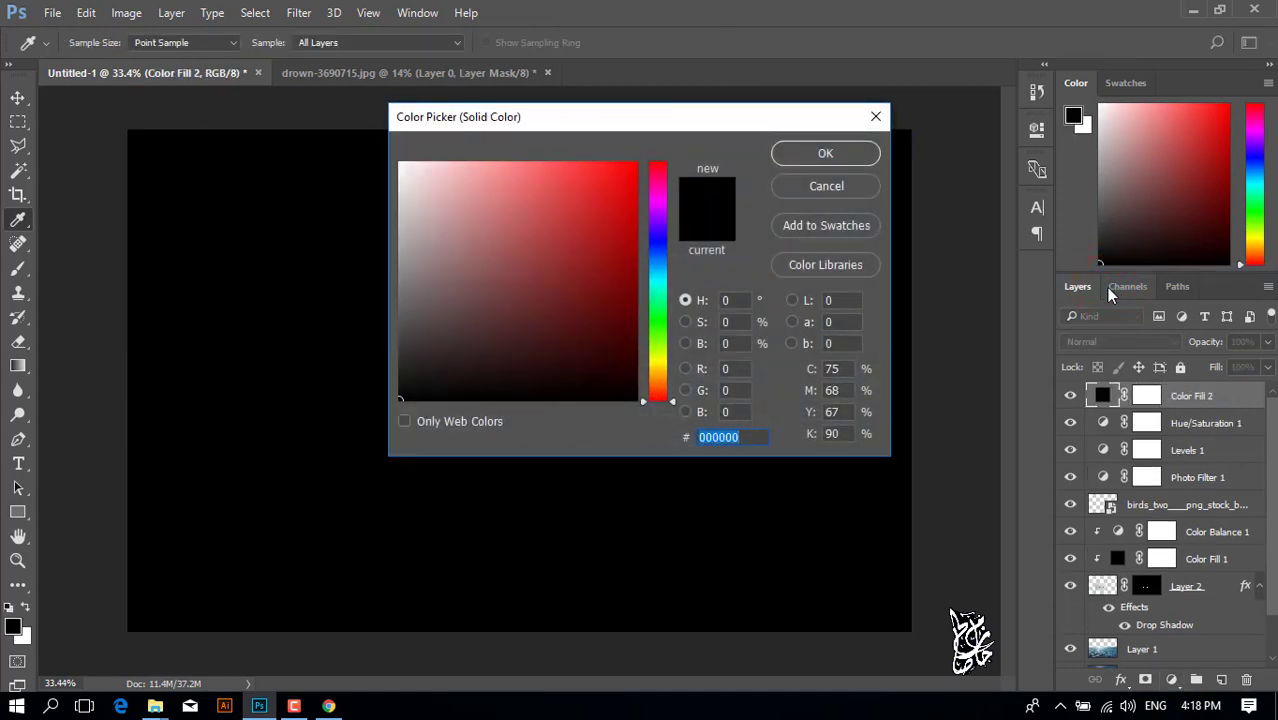
text(4646)
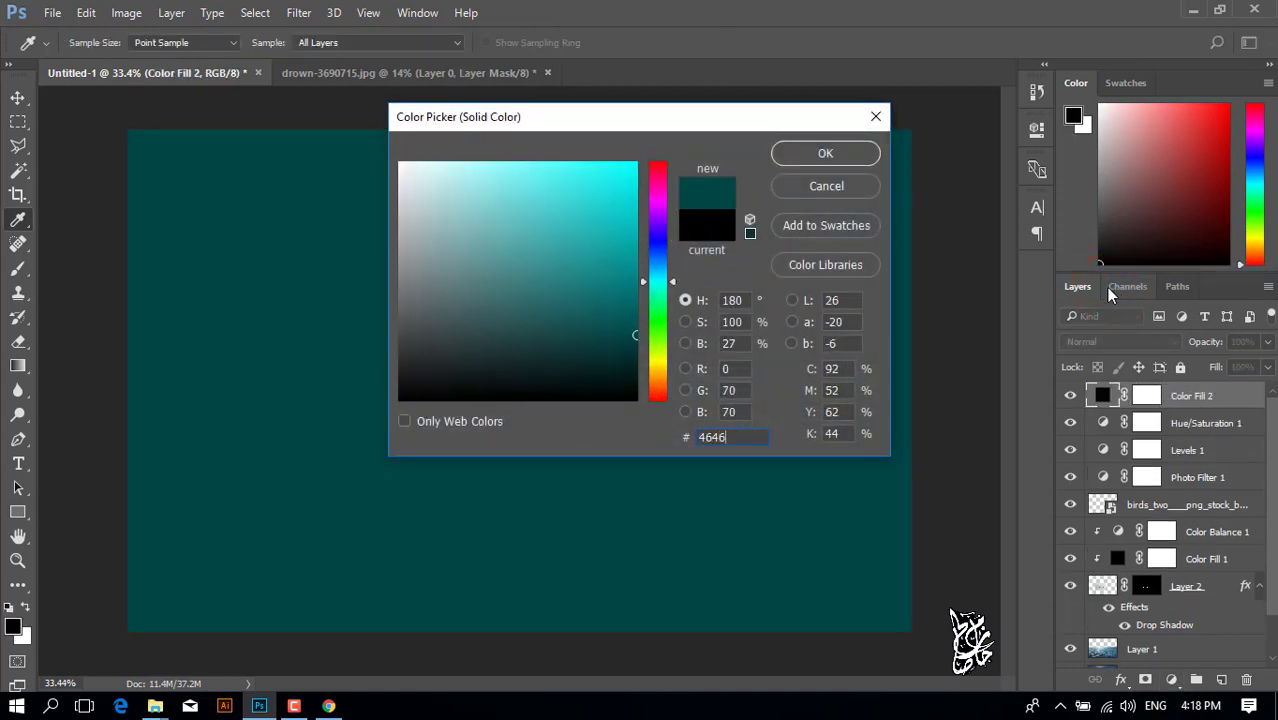
text(46)
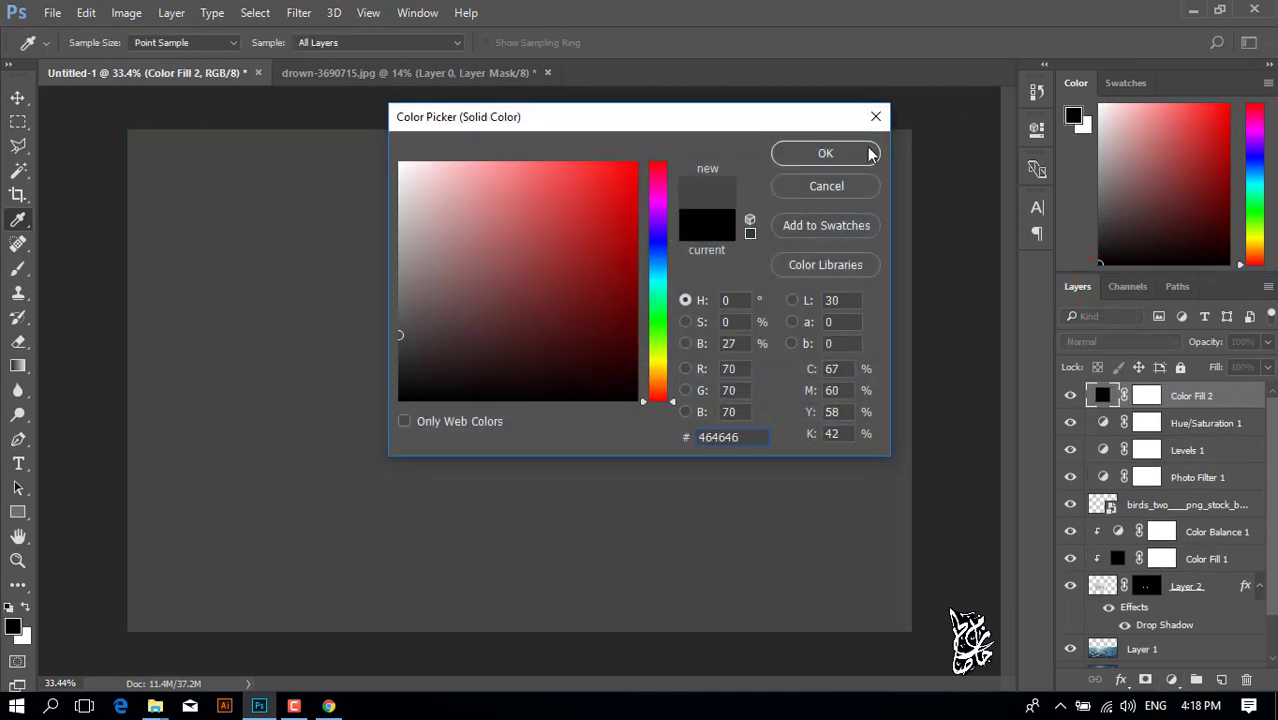
click(869, 153)
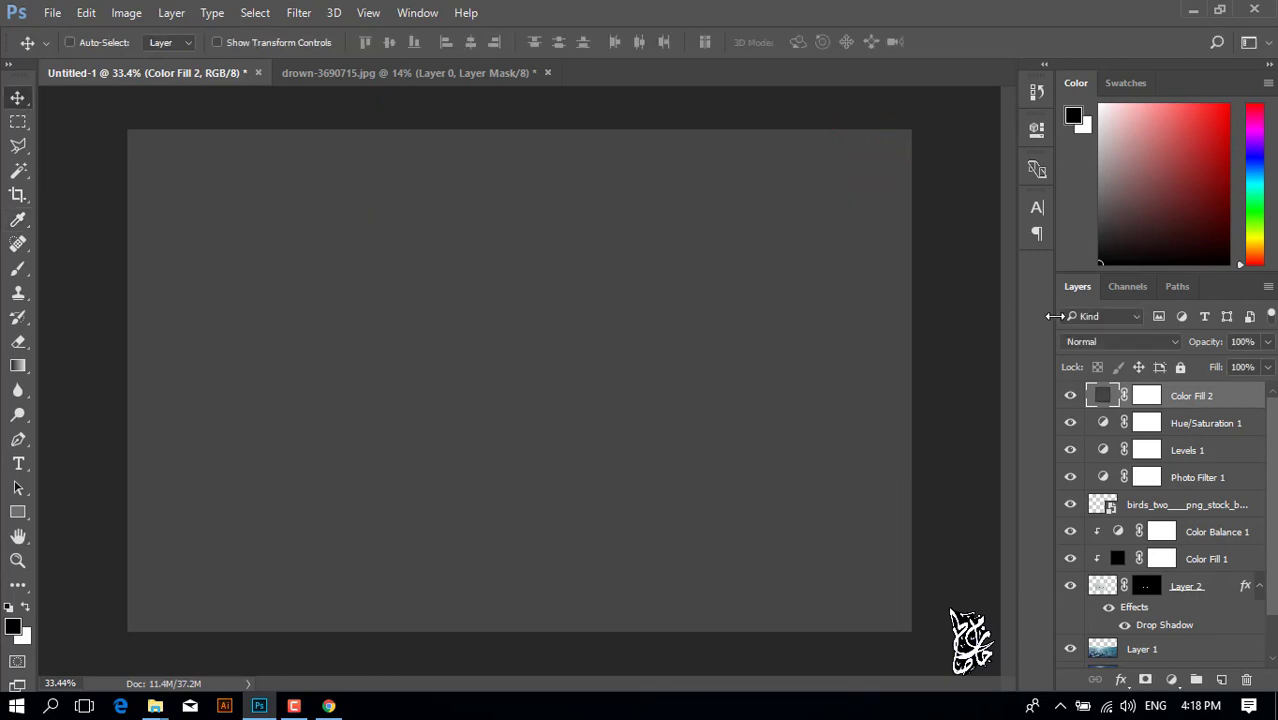
Target the grey fill's mask and set up a 300 px black brush.
click(1146, 396)
click(18, 268)
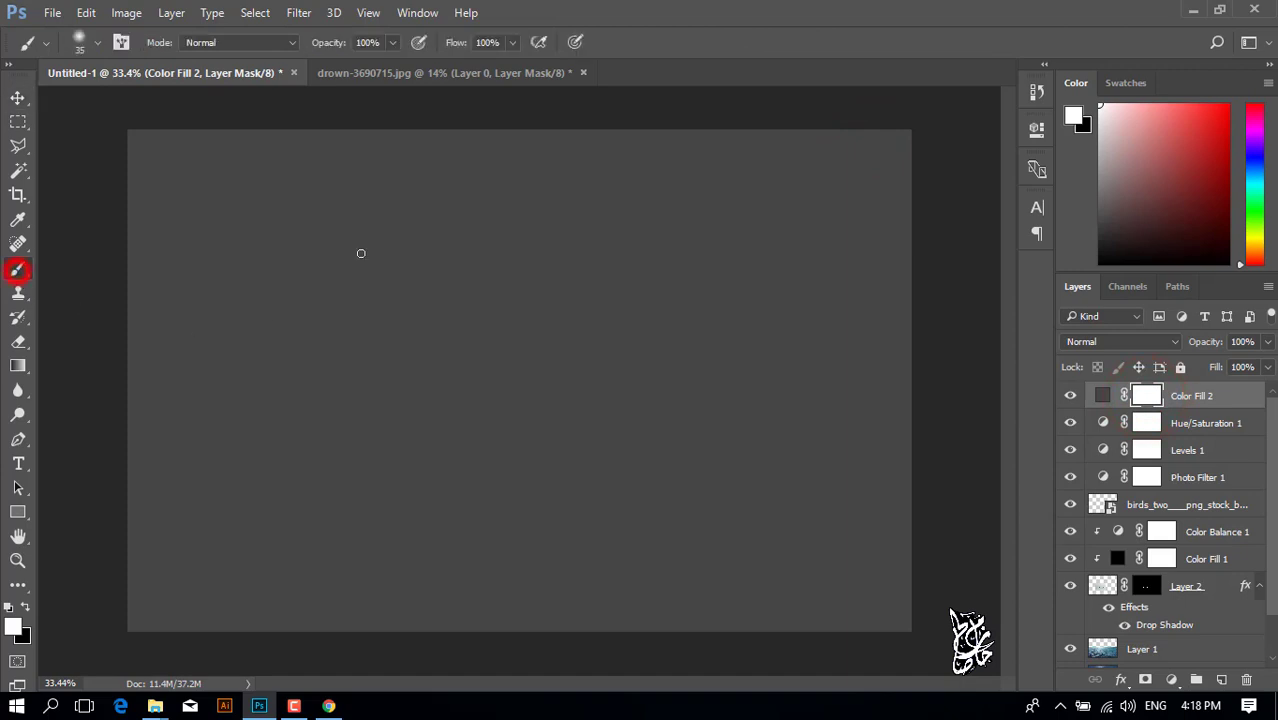
key(bracketright)
key(bracketright)
key(bracketright)
key(bracketright)
key(bracketright)
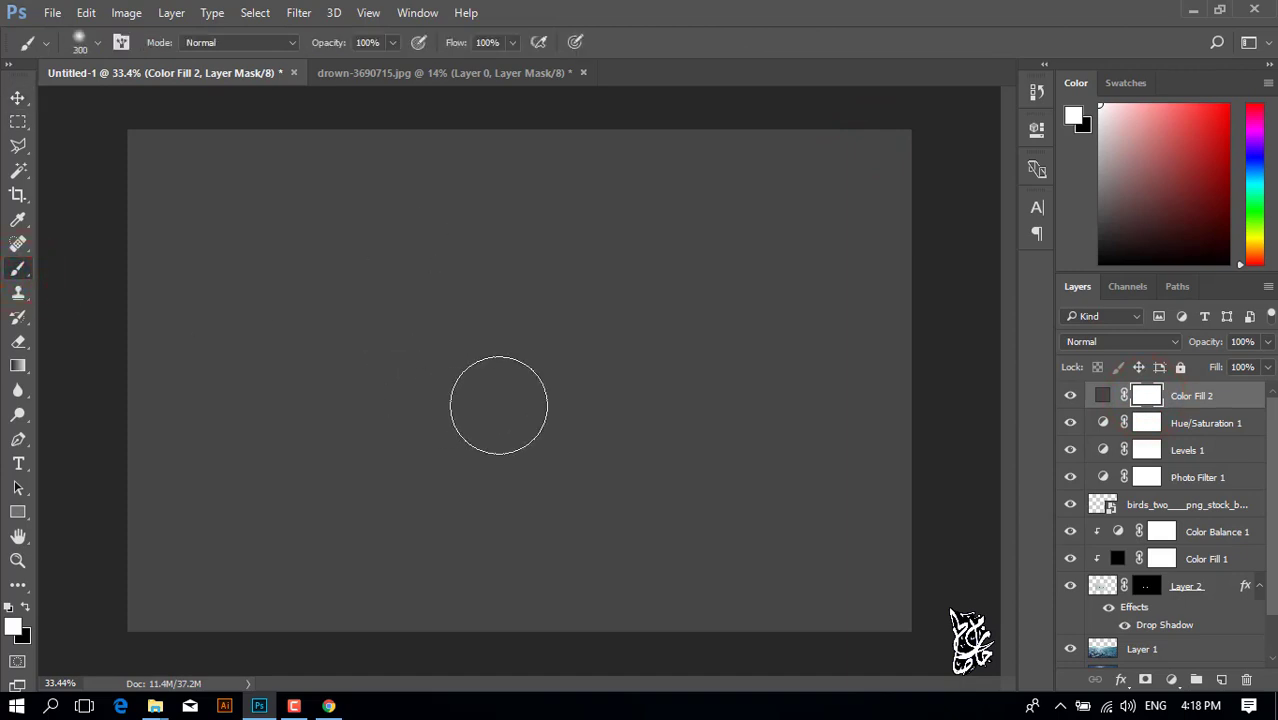
key(bracketright)
key(bracketright)
click(30, 605)
key(bracketleft)
key(bracketleft)
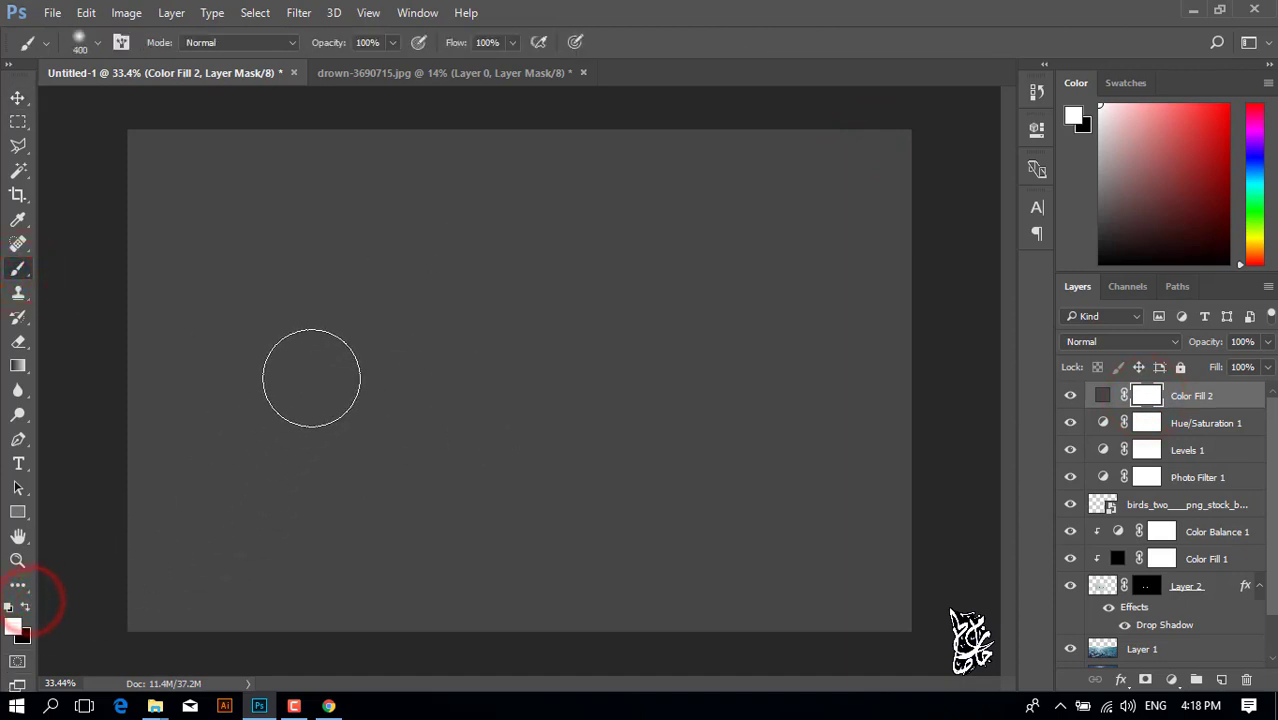
click(401, 237)
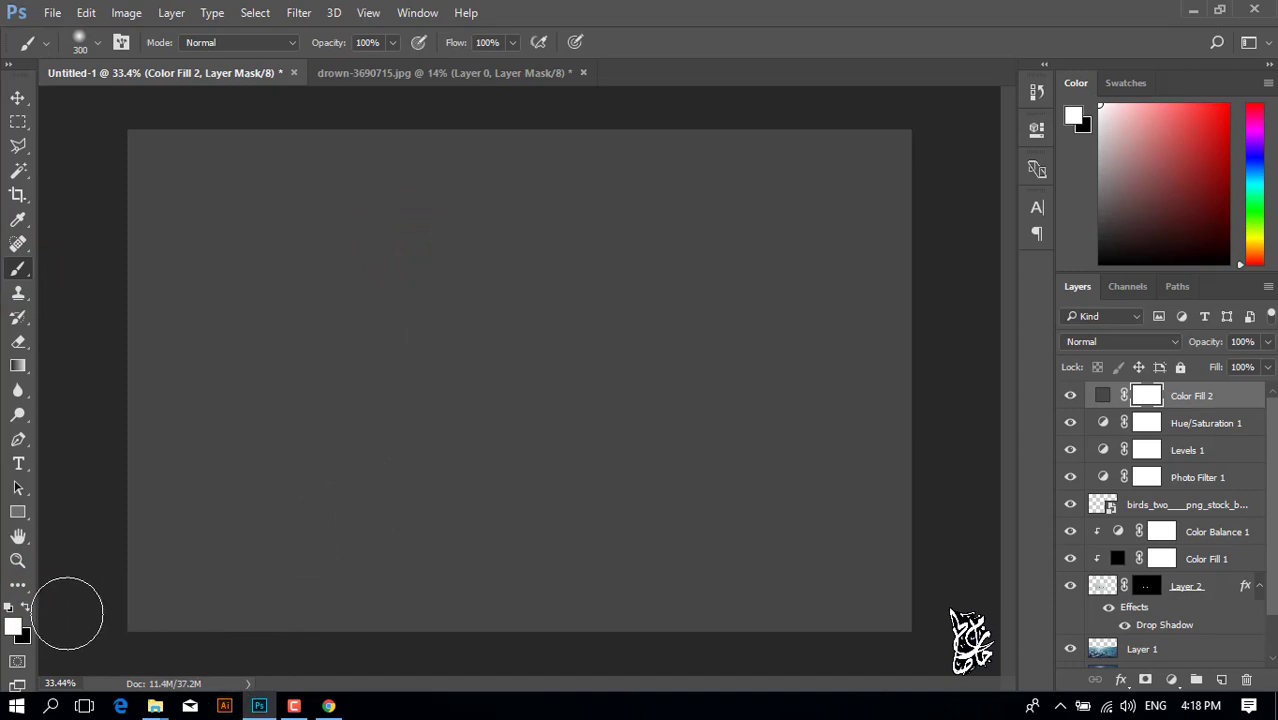
click(25, 606)
Paint a beam fanning down from the moon into the mask, and blend the fill as Soft Light.
mouse_move(442, 229)
mouse_down()
mouse_move(251, 606)
mouse_move(371, 443)
mouse_up()
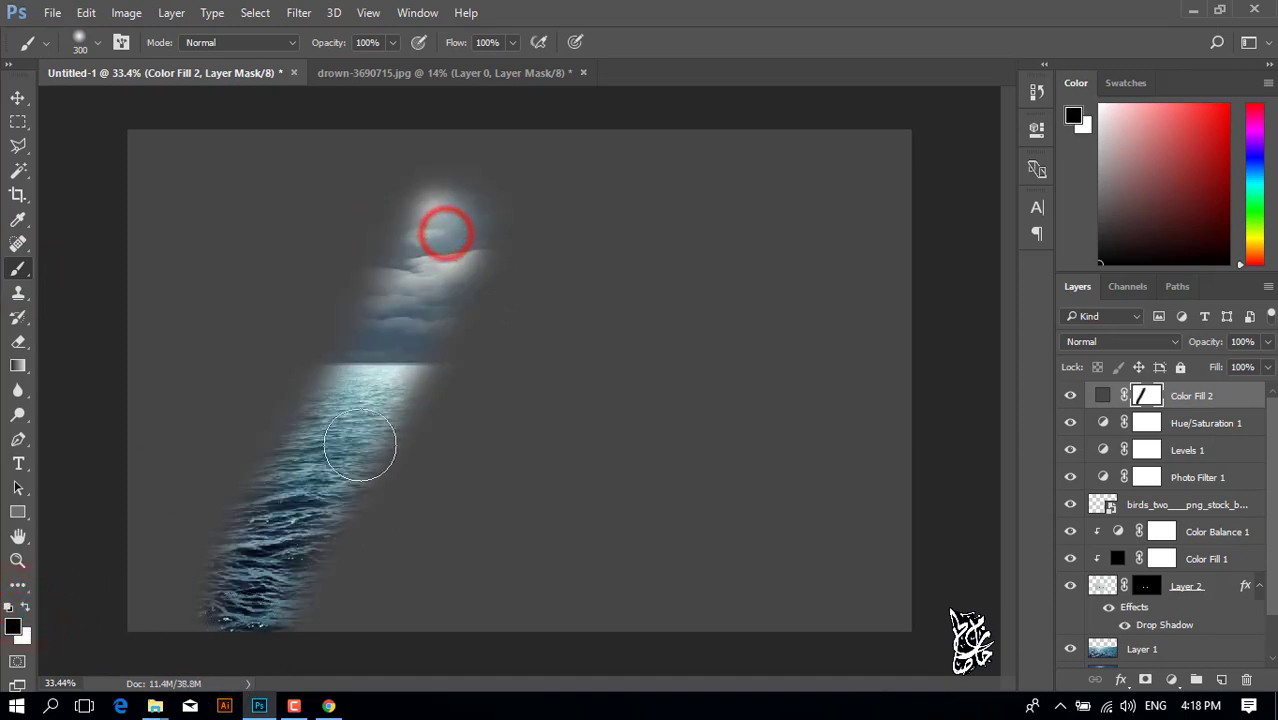
drag(465, 277, 650, 610)
drag(471, 360, 462, 560)
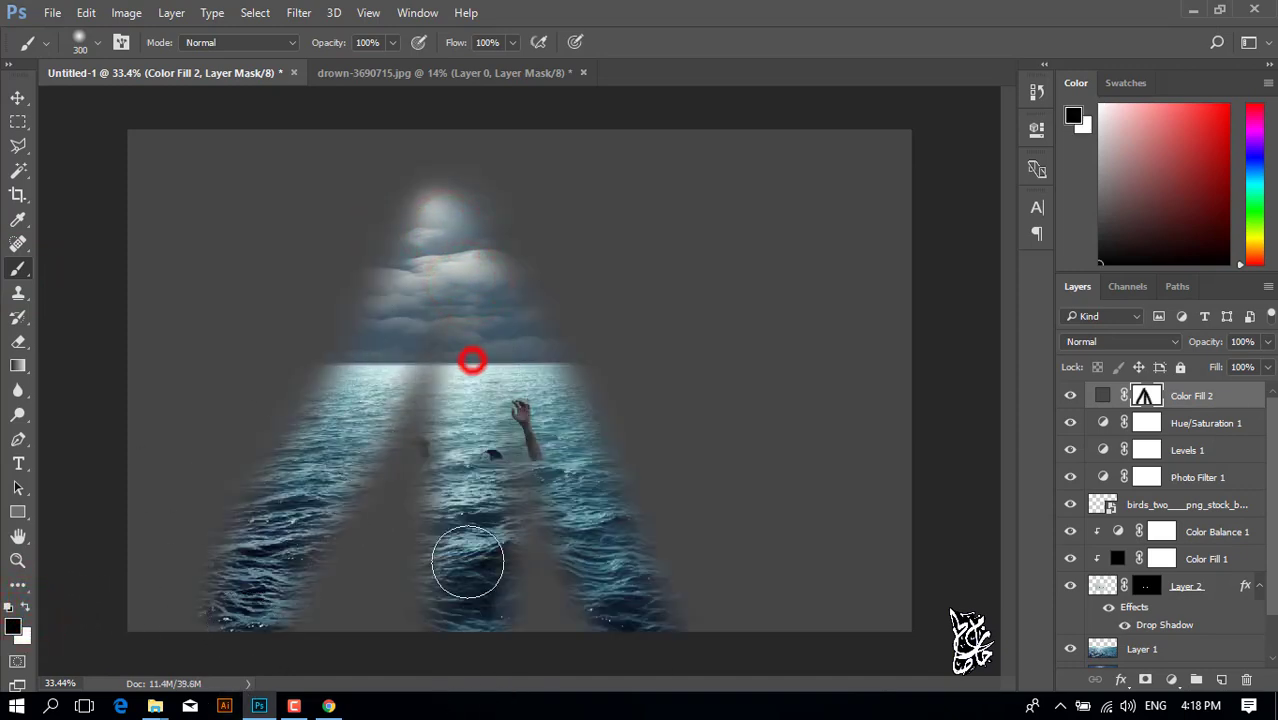
drag(431, 405, 329, 631)
drag(338, 530, 260, 648)
drag(445, 345, 540, 610)
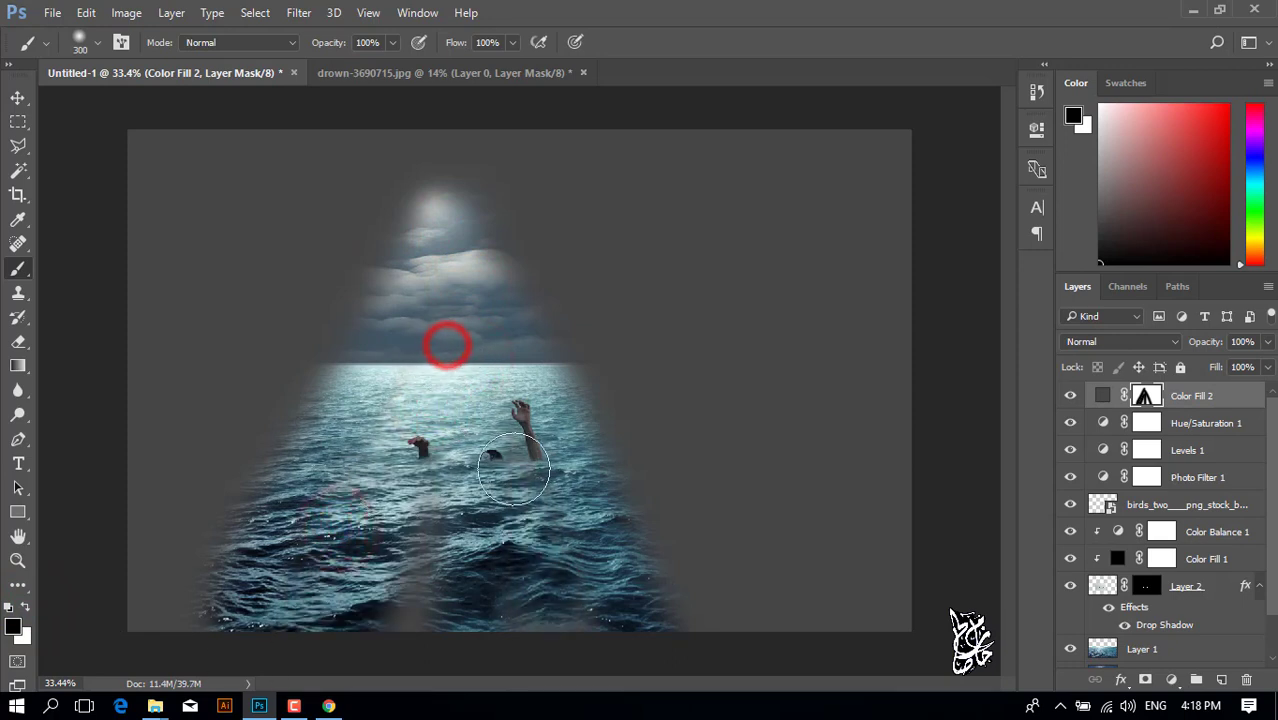
mouse_move(445, 375)
mouse_down()
mouse_move(430, 610)
mouse_move(414, 528)
mouse_up()
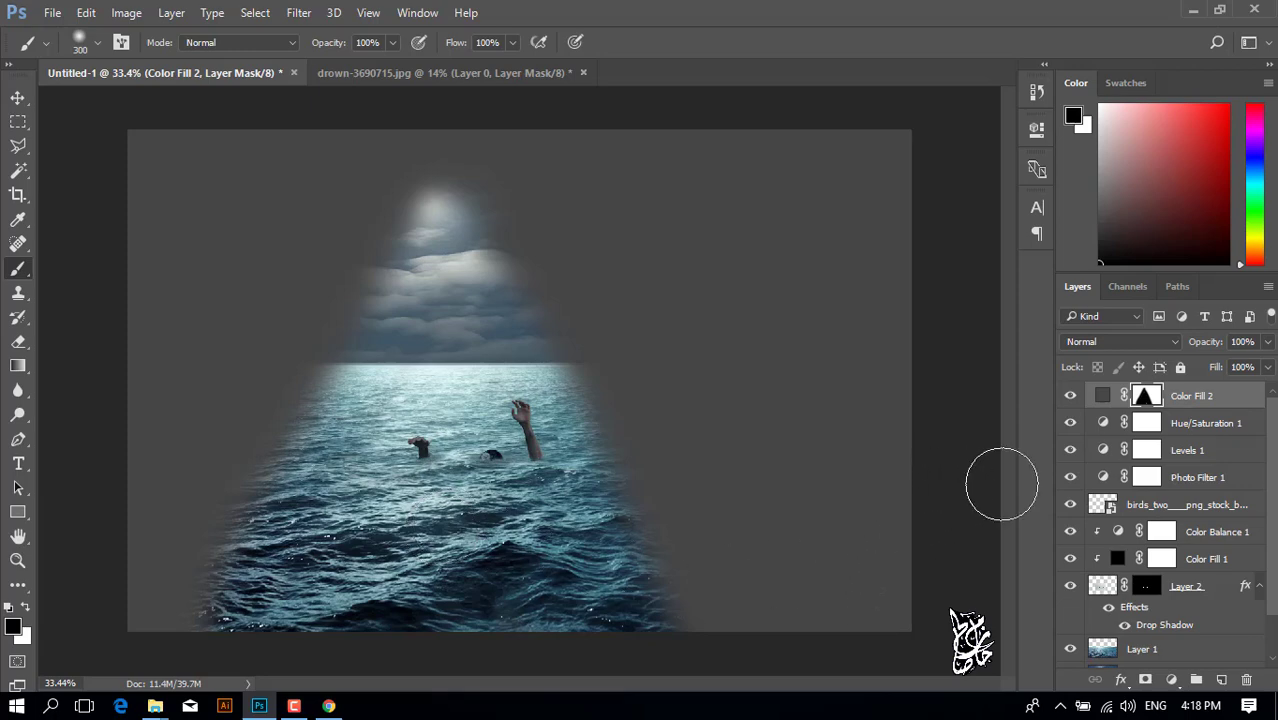
click(1115, 341)
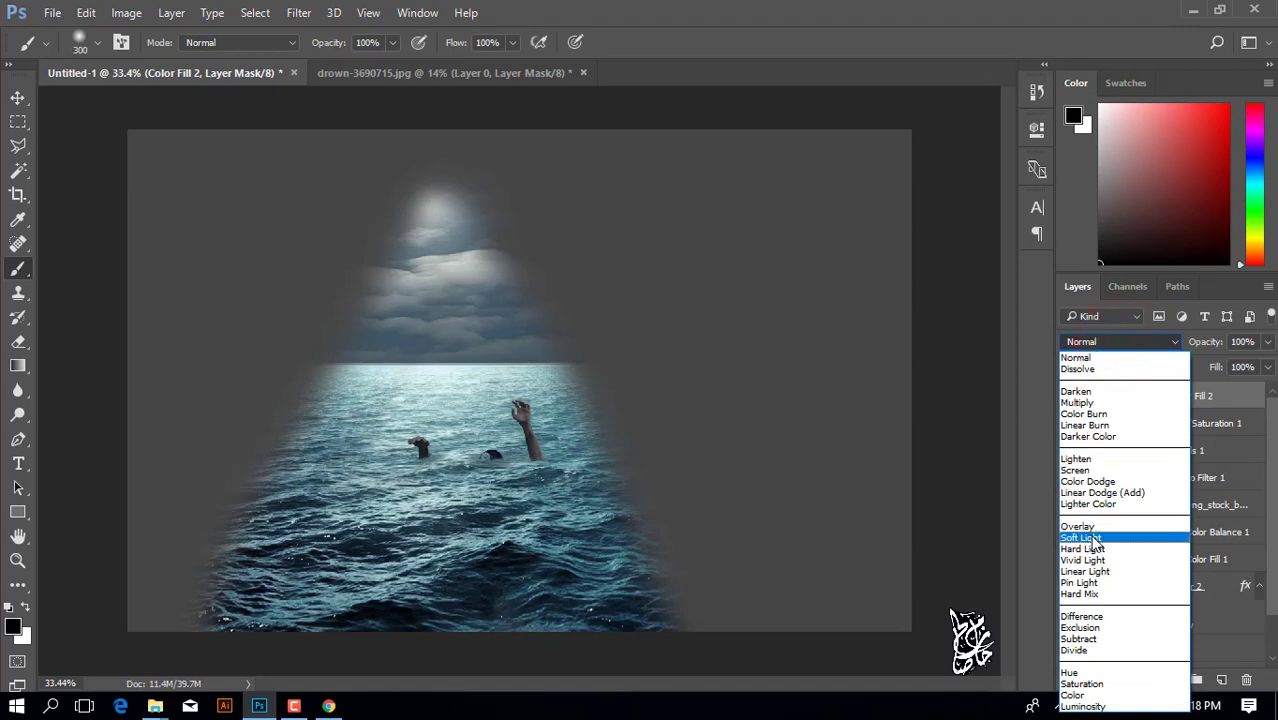
click(1093, 538)
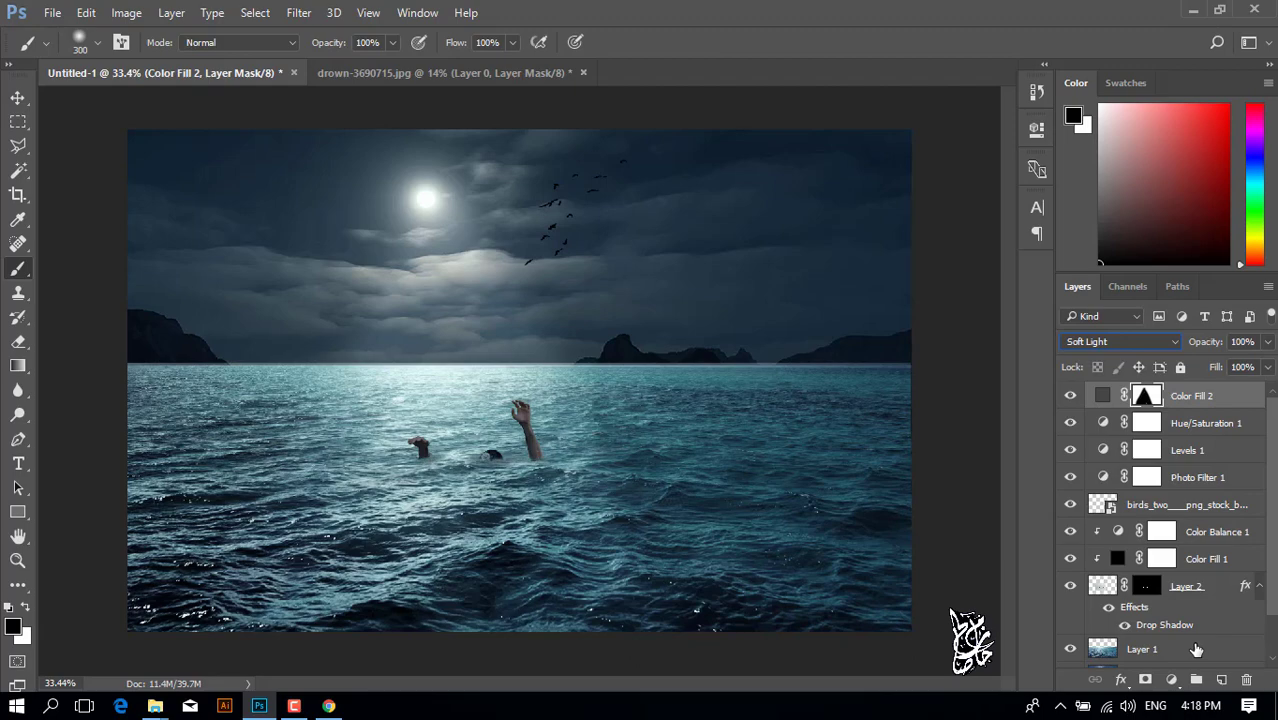
right_click(567, 290)
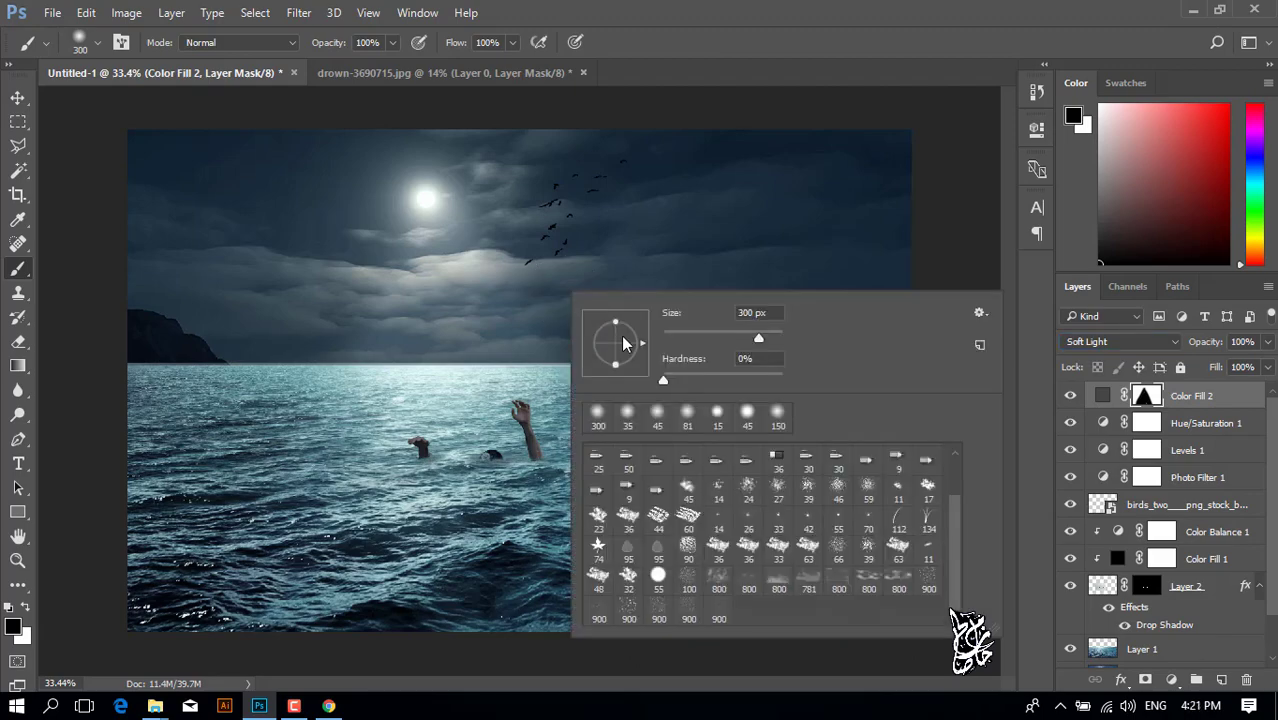
click(981, 317)
click(1035, 369)
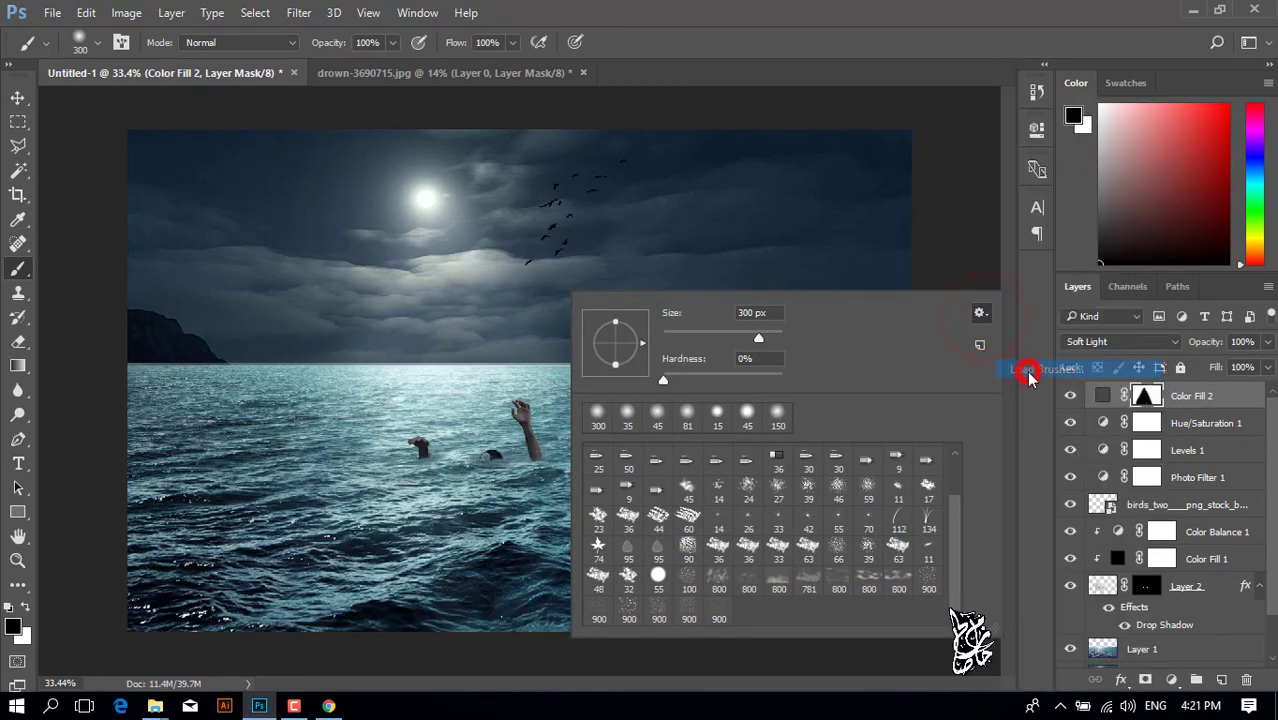
click(642, 314)
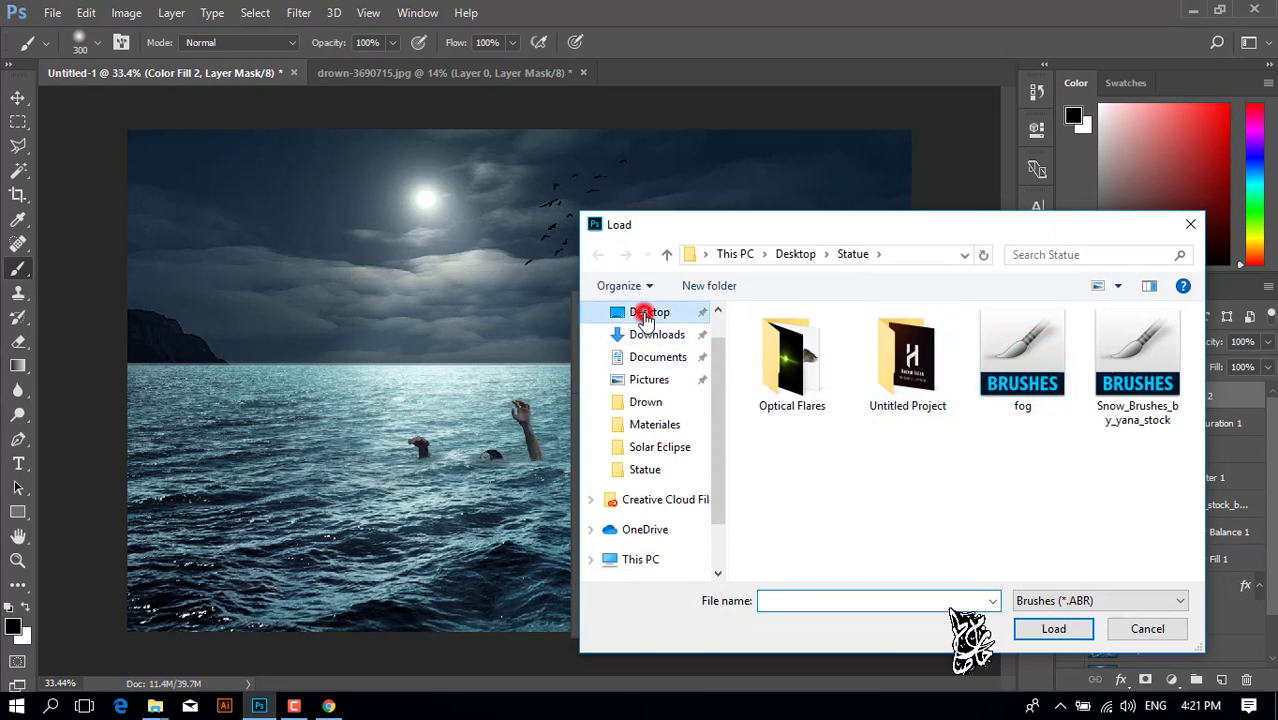
double_click(808, 377)
double_click(907, 362)
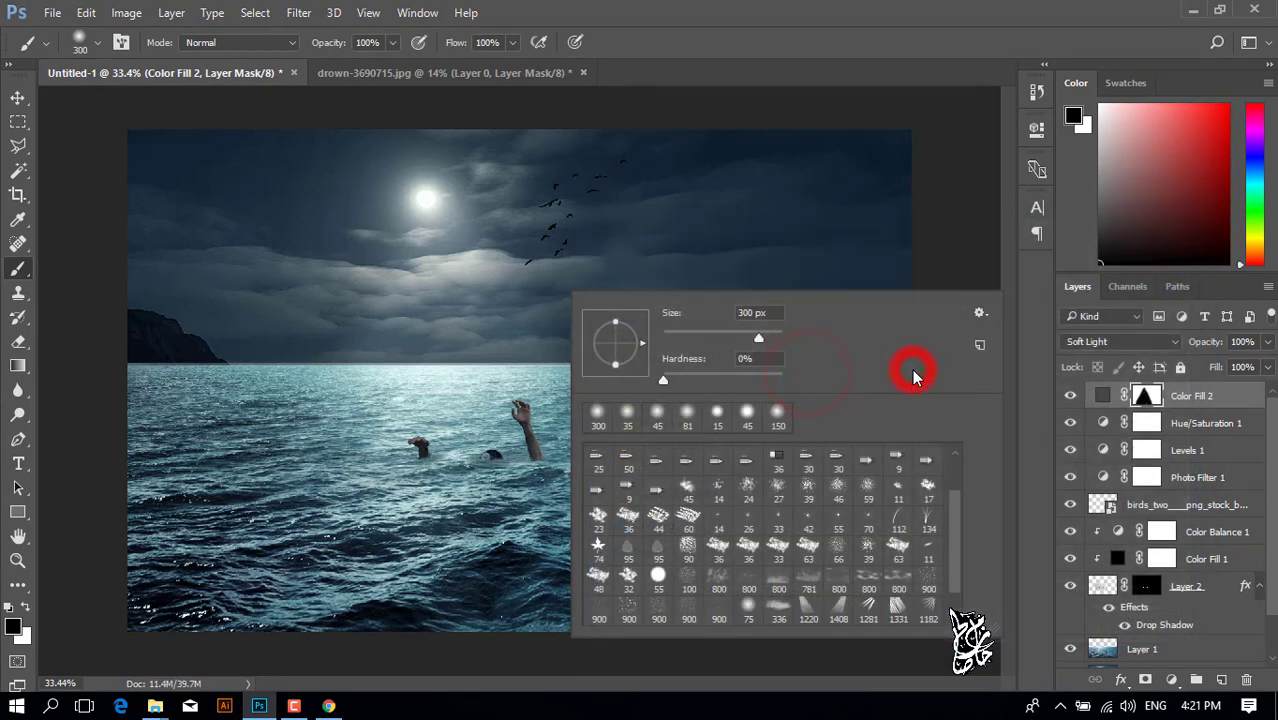
click(748, 606)
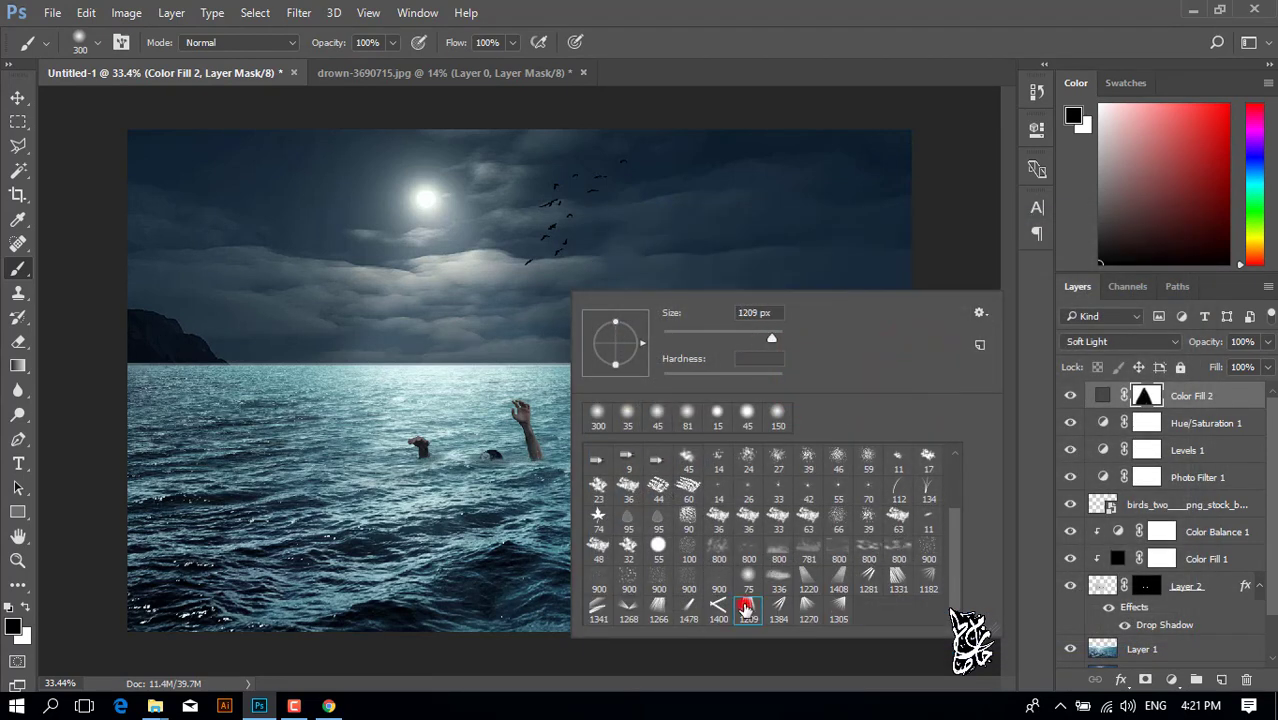
click(826, 22)
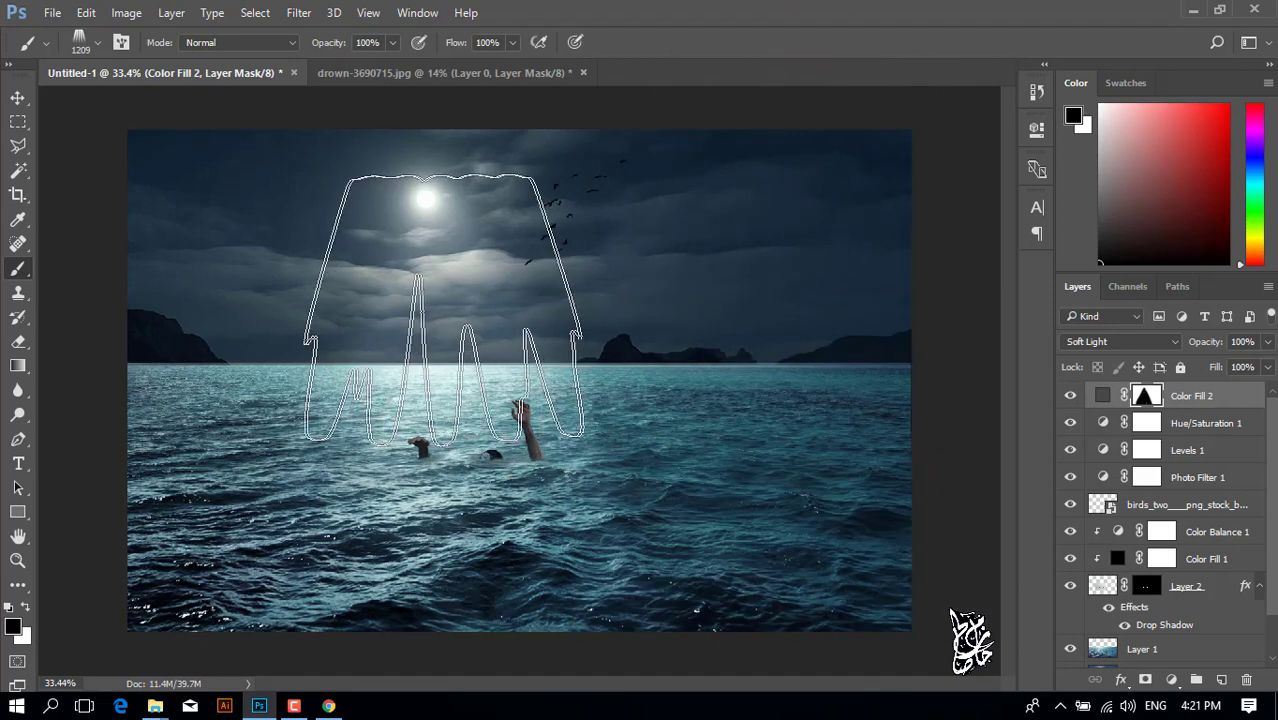
right_click(436, 338)
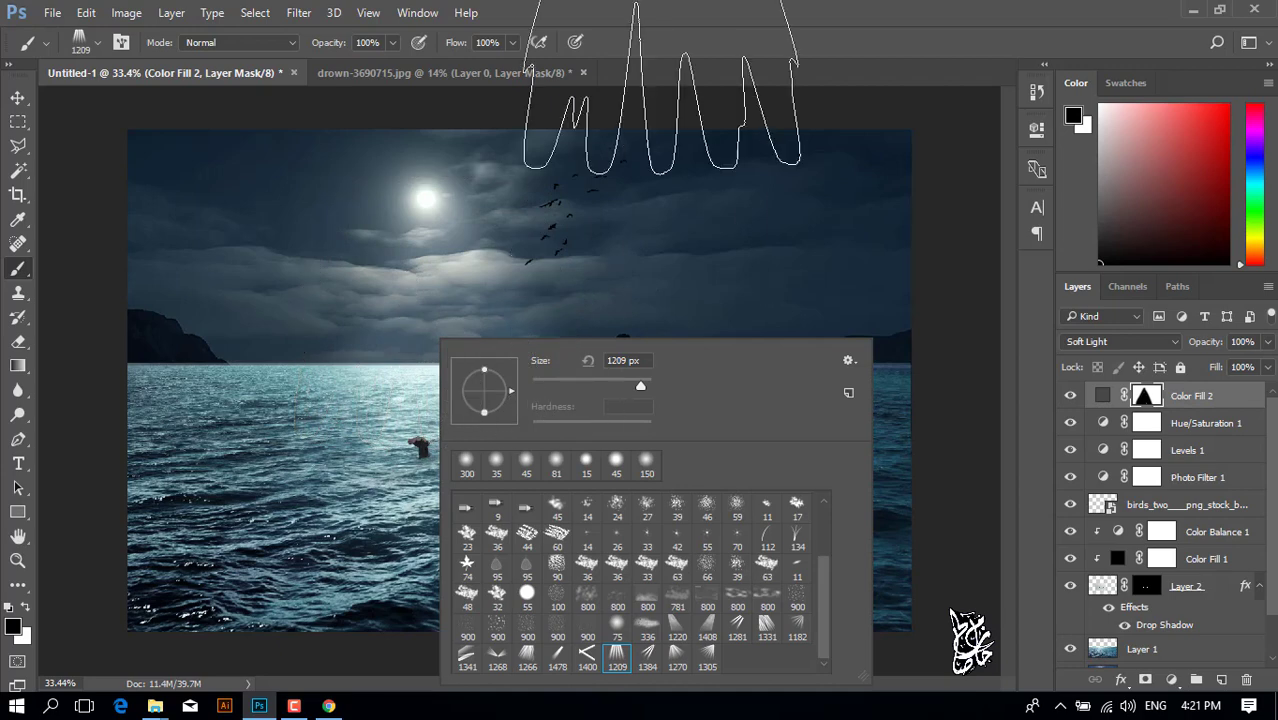
click(726, 8)
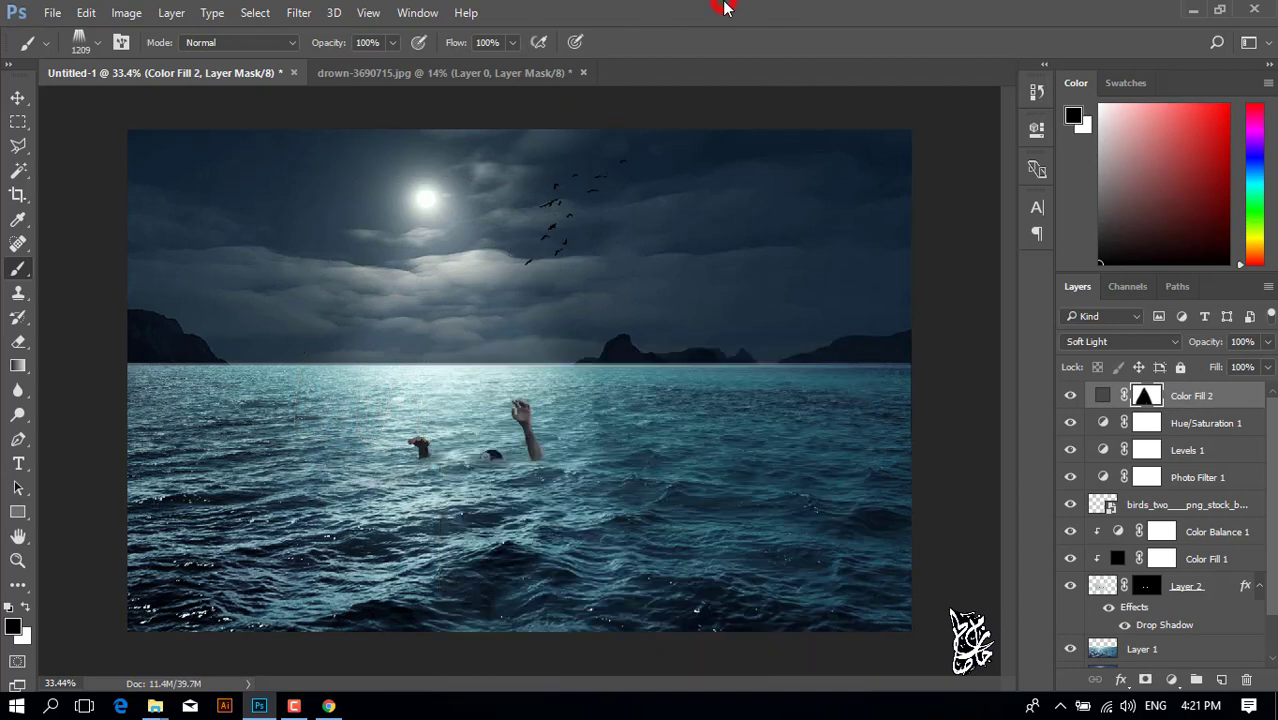
click(27, 608)
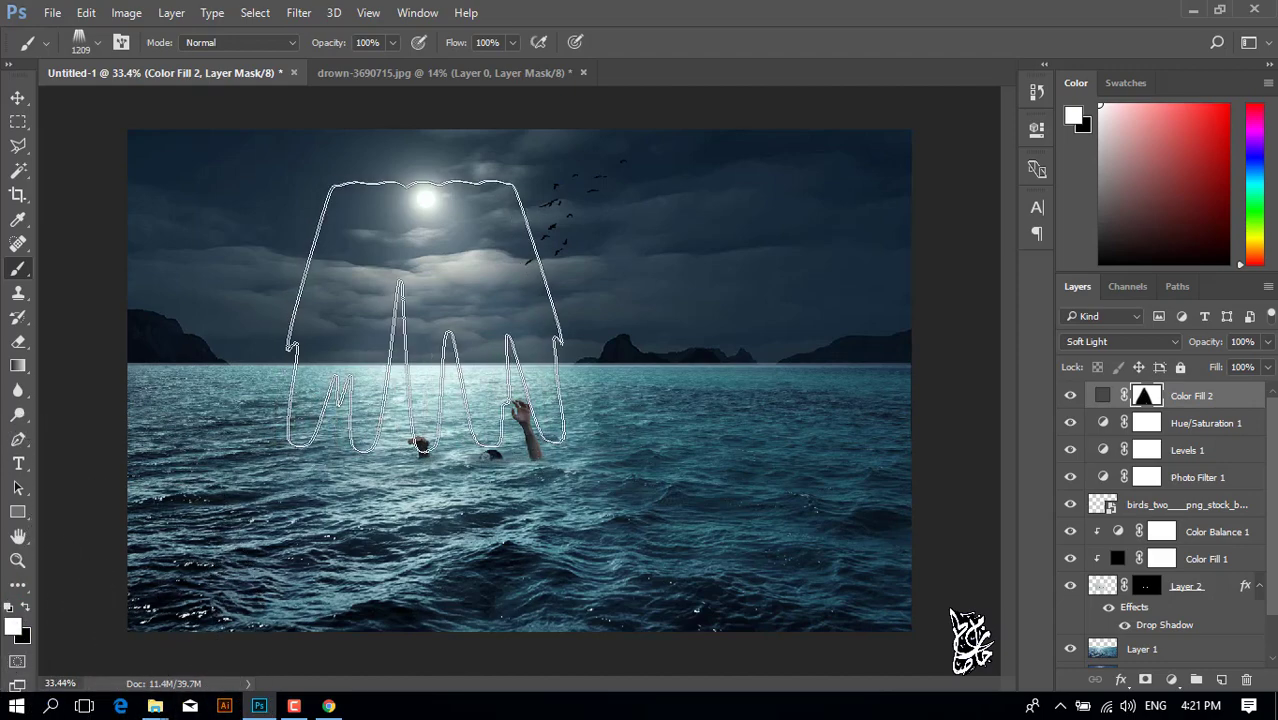
click(430, 357)
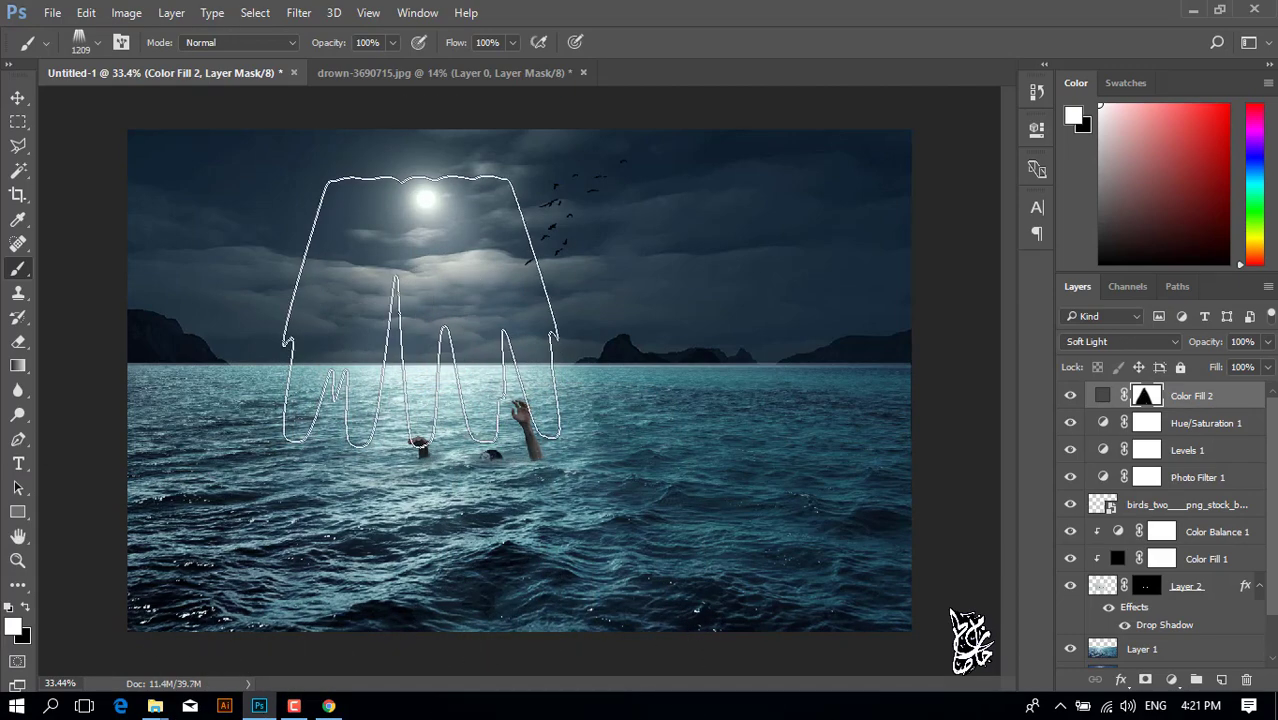
click(430, 360)
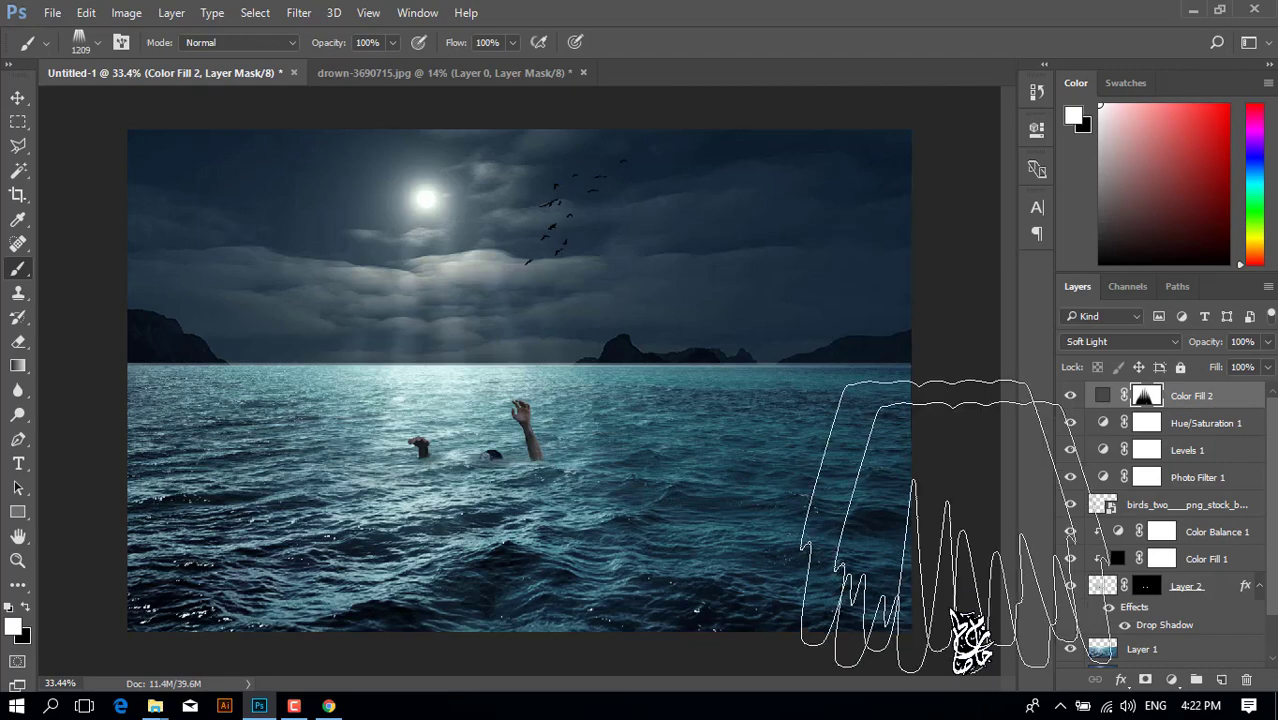
right_click(670, 410)
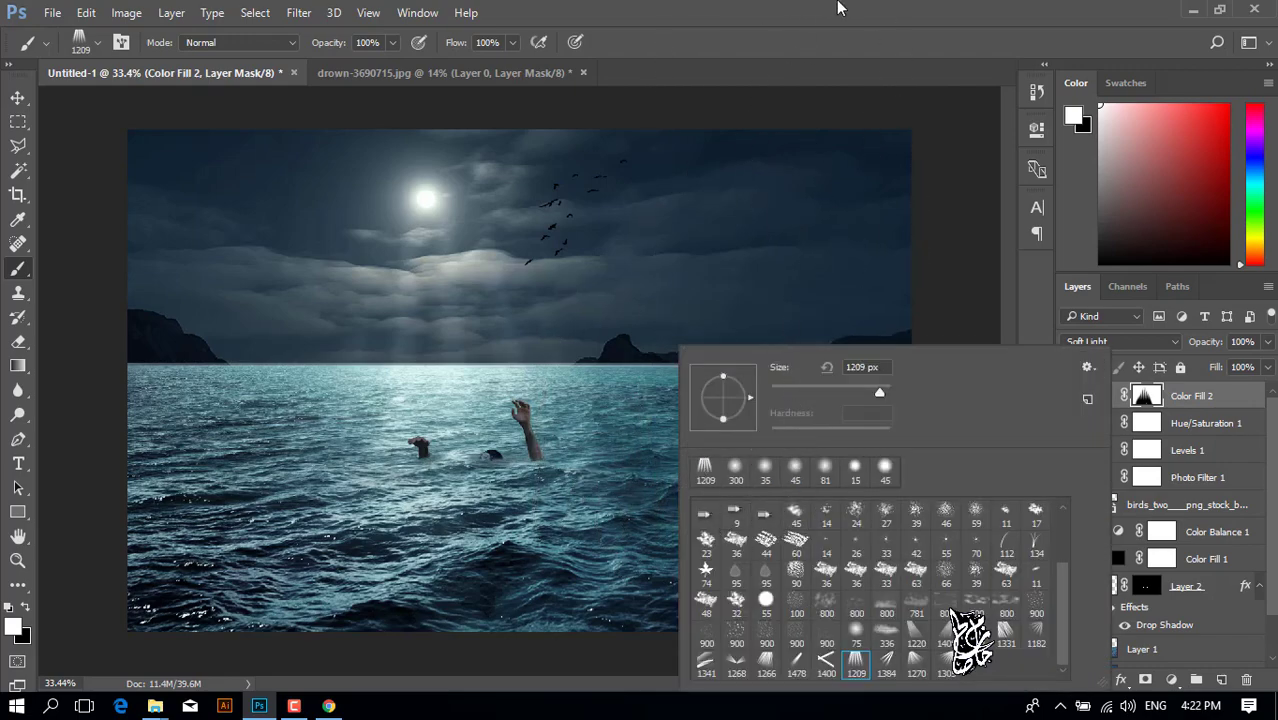
click(838, 8)
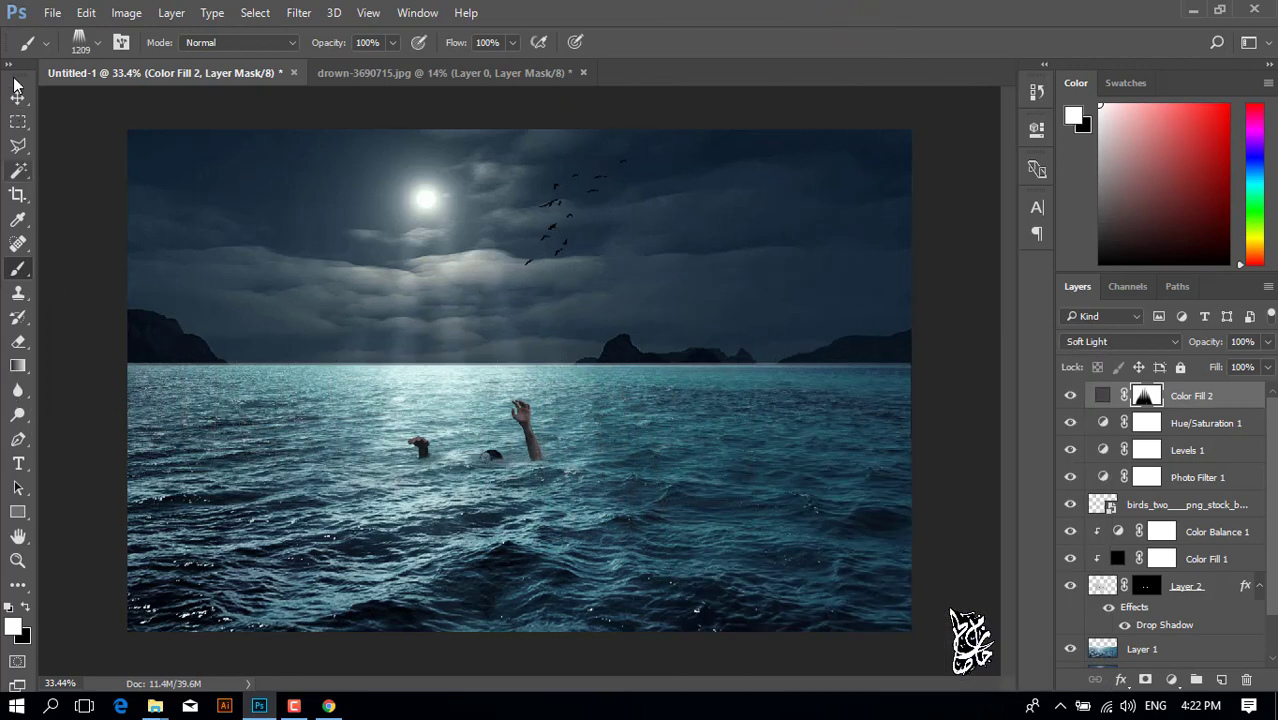
key(v)
drag(1214, 346, 1208, 352)
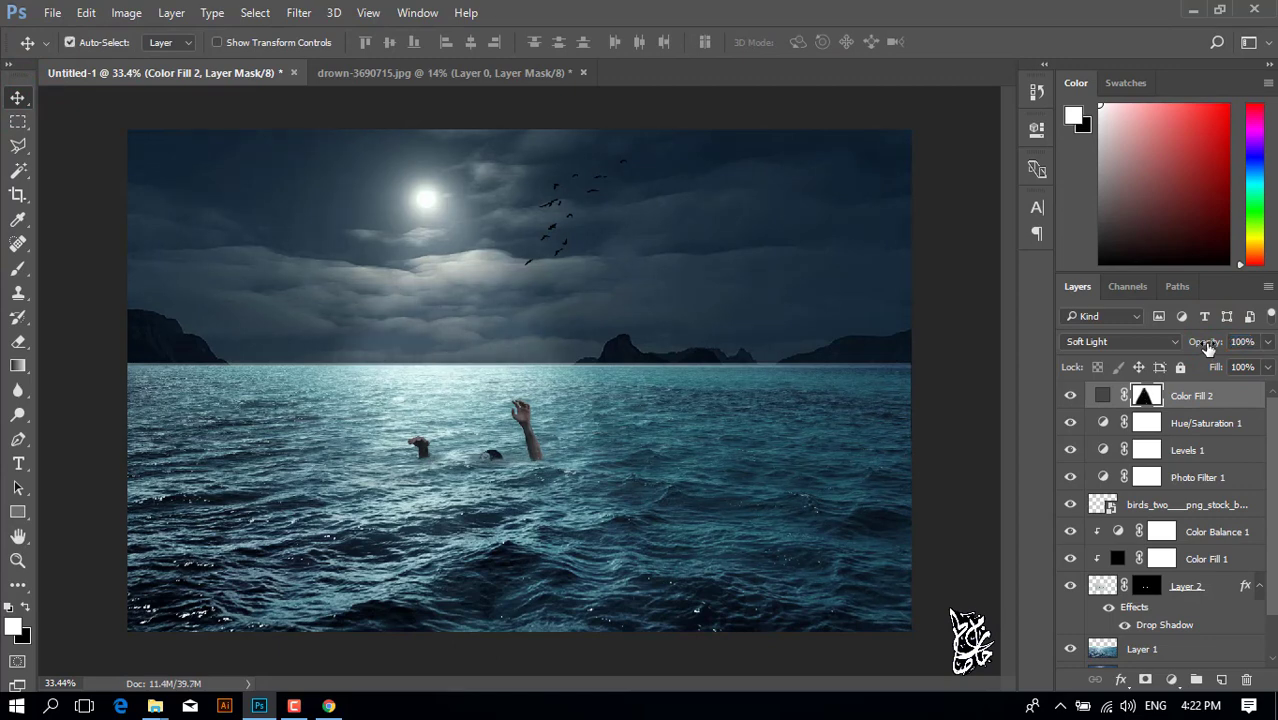
On a new Layer 3, stamp a white ray brush beneath the moon.
click(1222, 679)
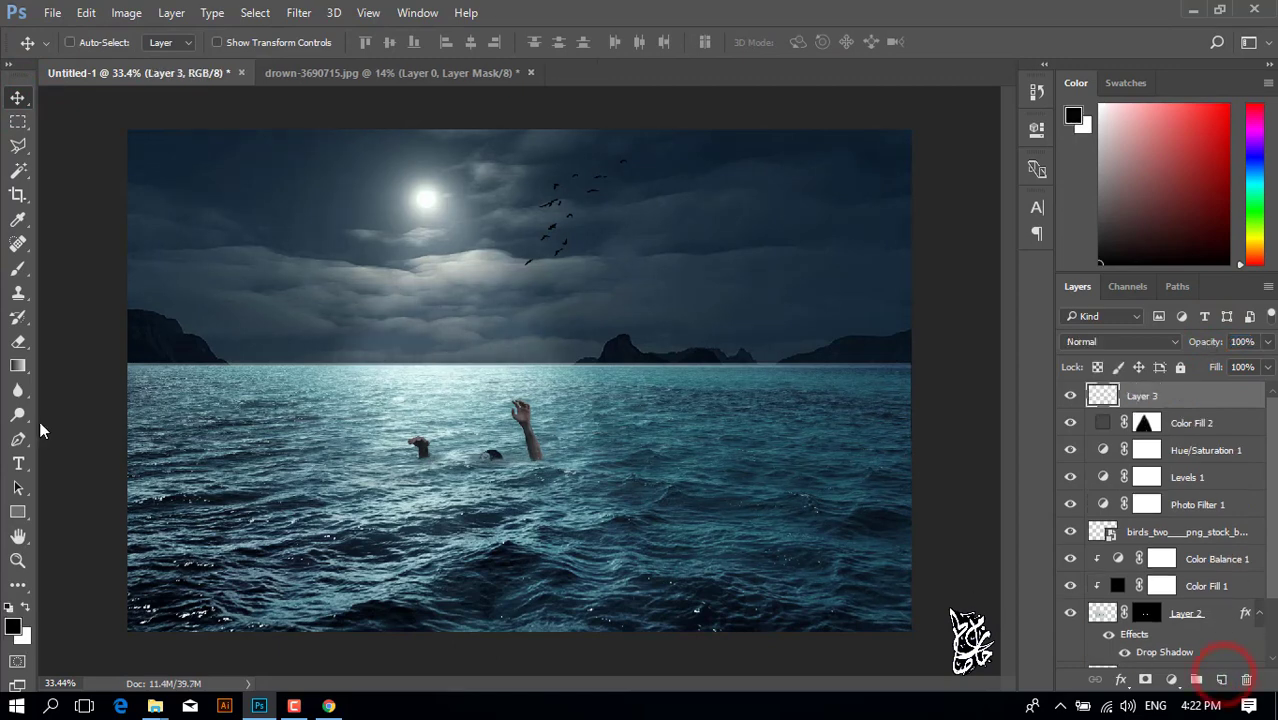
click(18, 268)
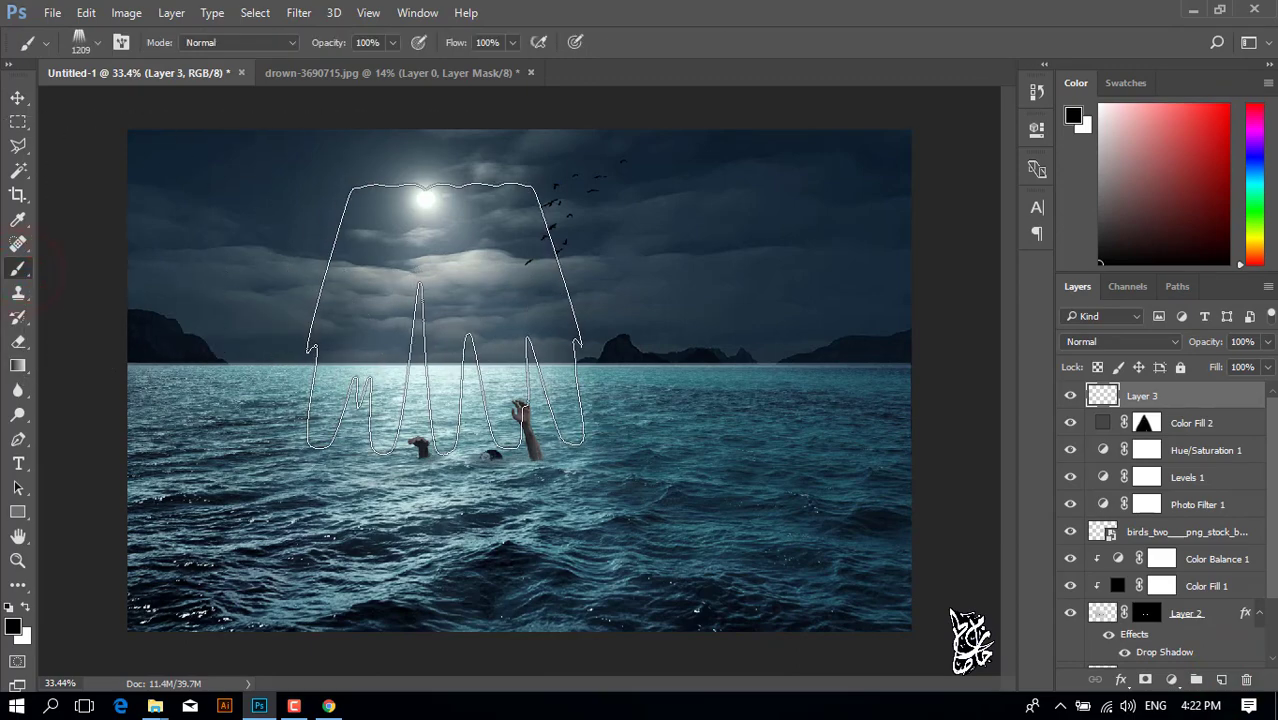
click(442, 350)
key(ctrl+z)
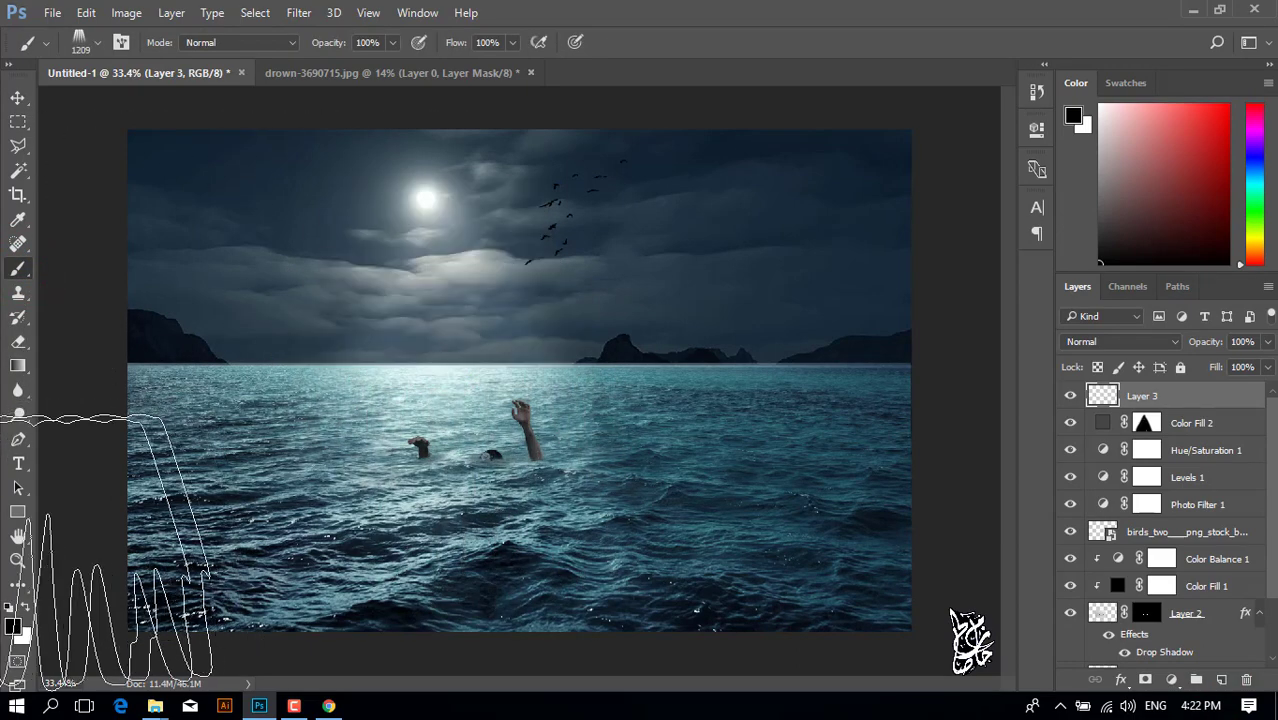
click(25, 606)
click(437, 366)
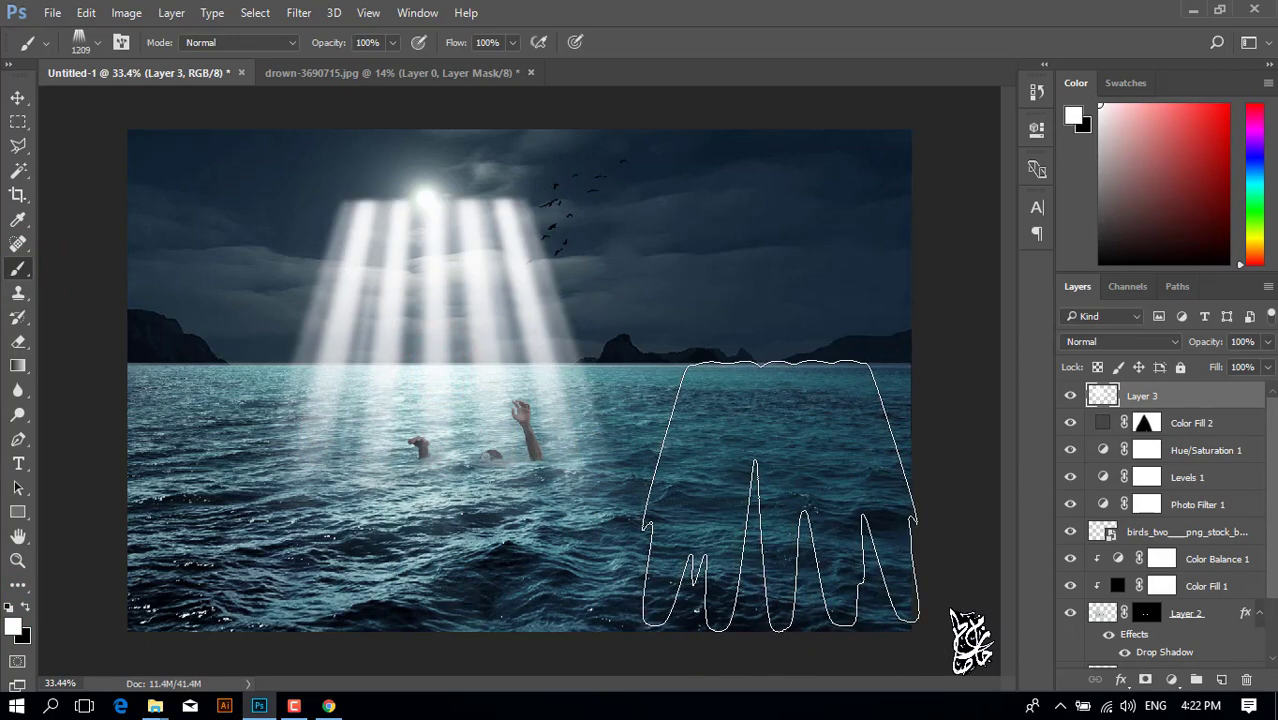
Perspective-transform the rays to fan from the moon, stretch them taller, and commit.
key(ctrl+t)
right_click(428, 298)
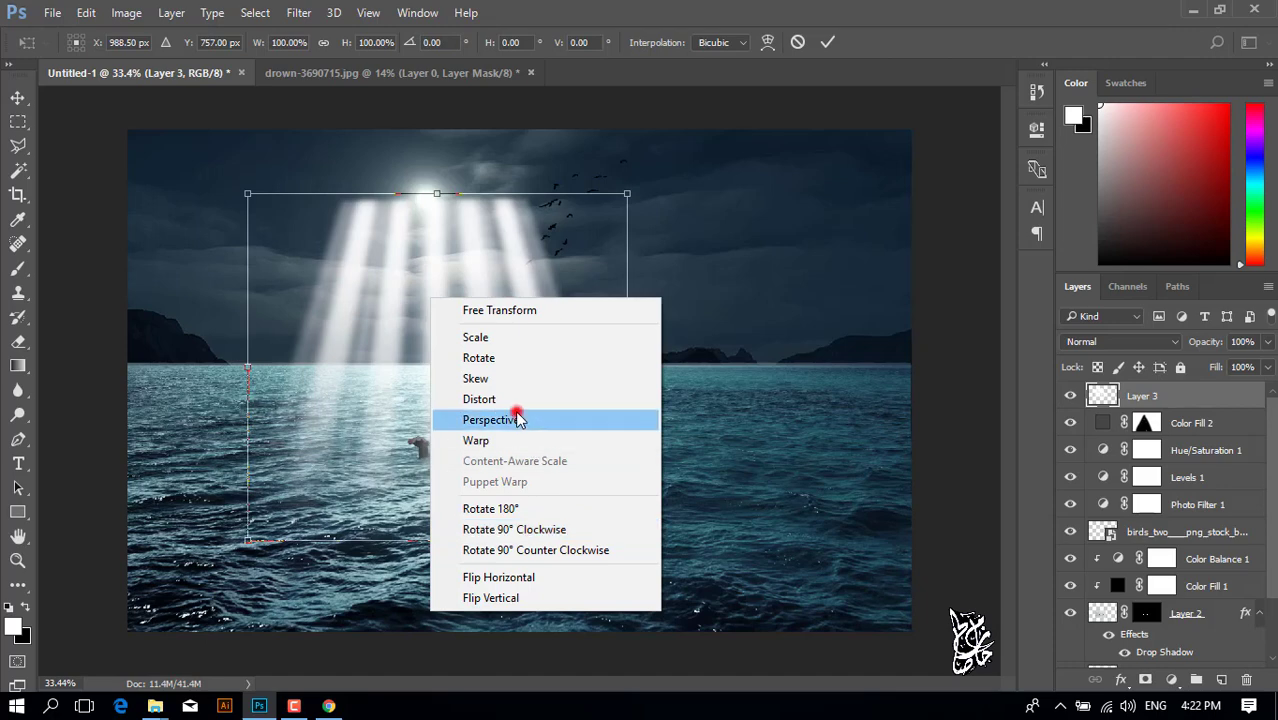
click(517, 413)
drag(628, 541, 715, 540)
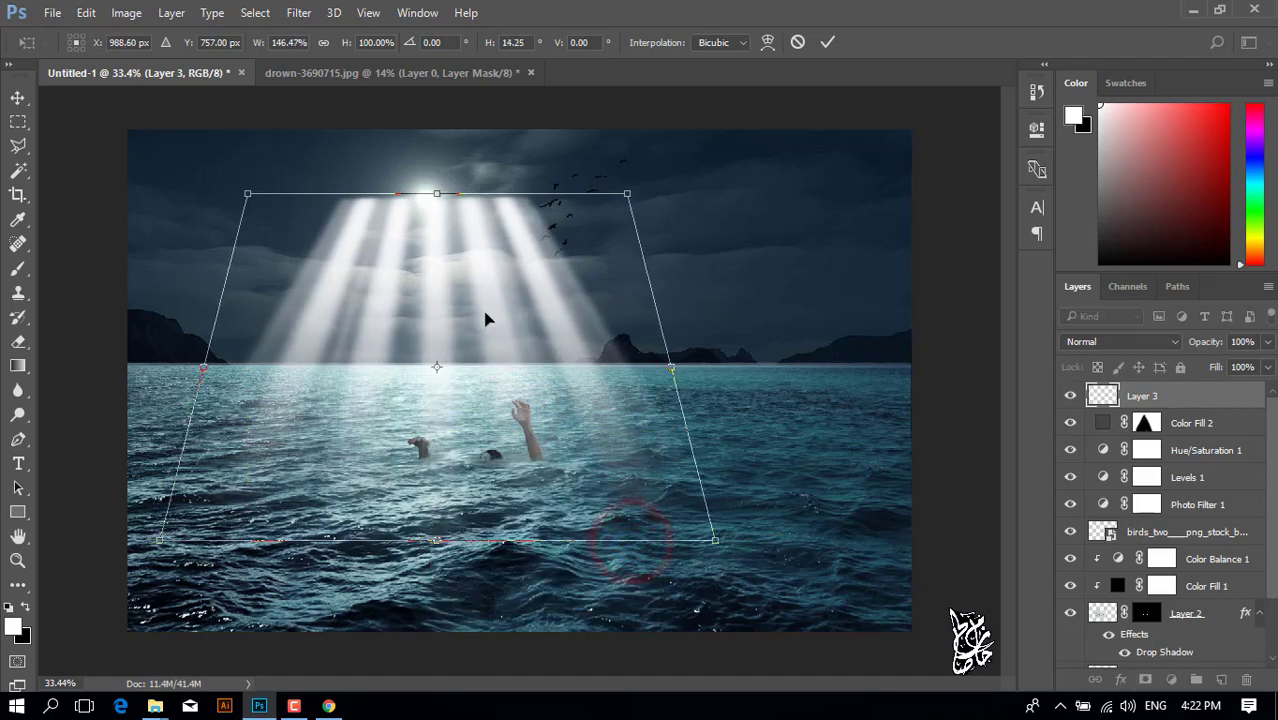
drag(630, 200, 466, 193)
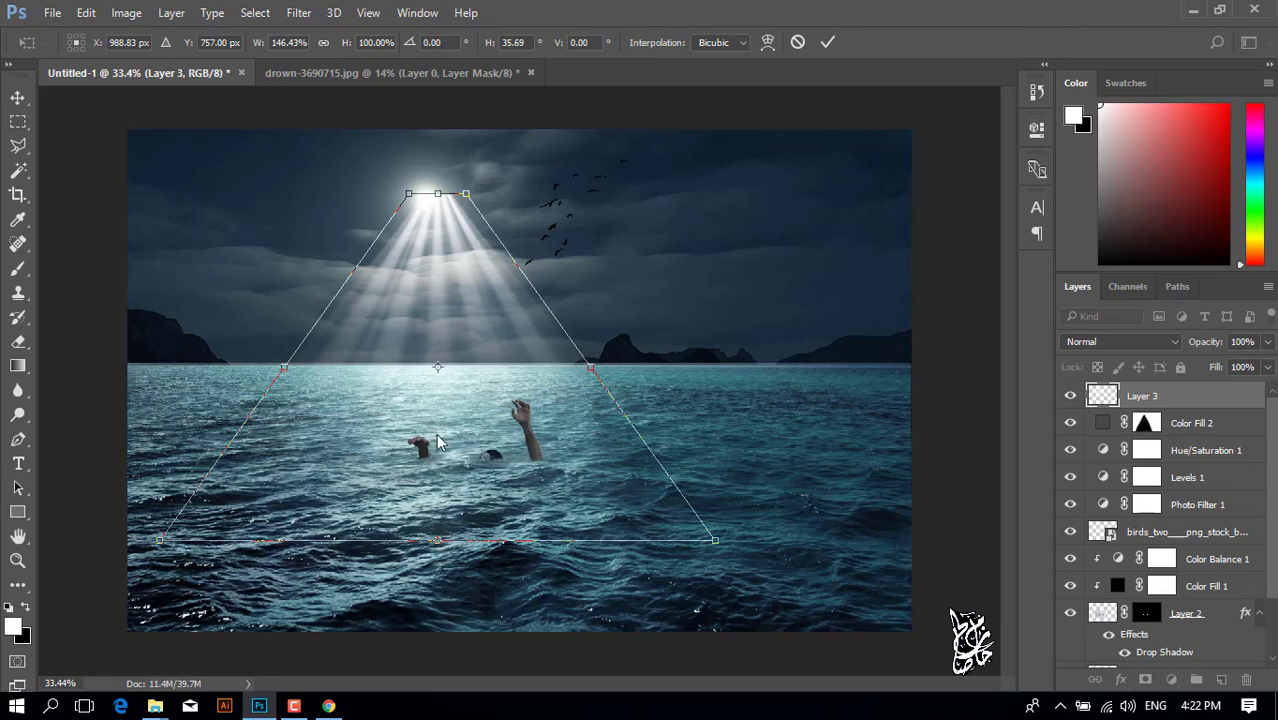
right_click(437, 443)
click(513, 160)
drag(437, 541, 437, 675)
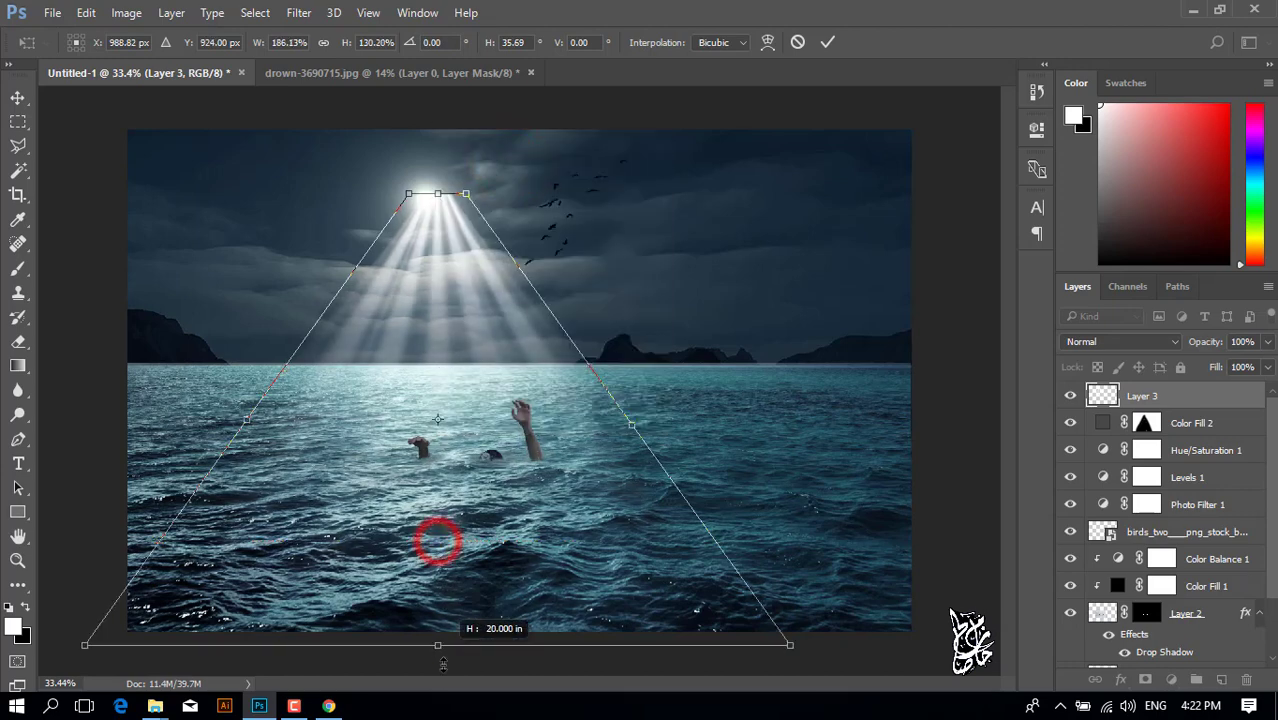
double_click(442, 200)
key(b)
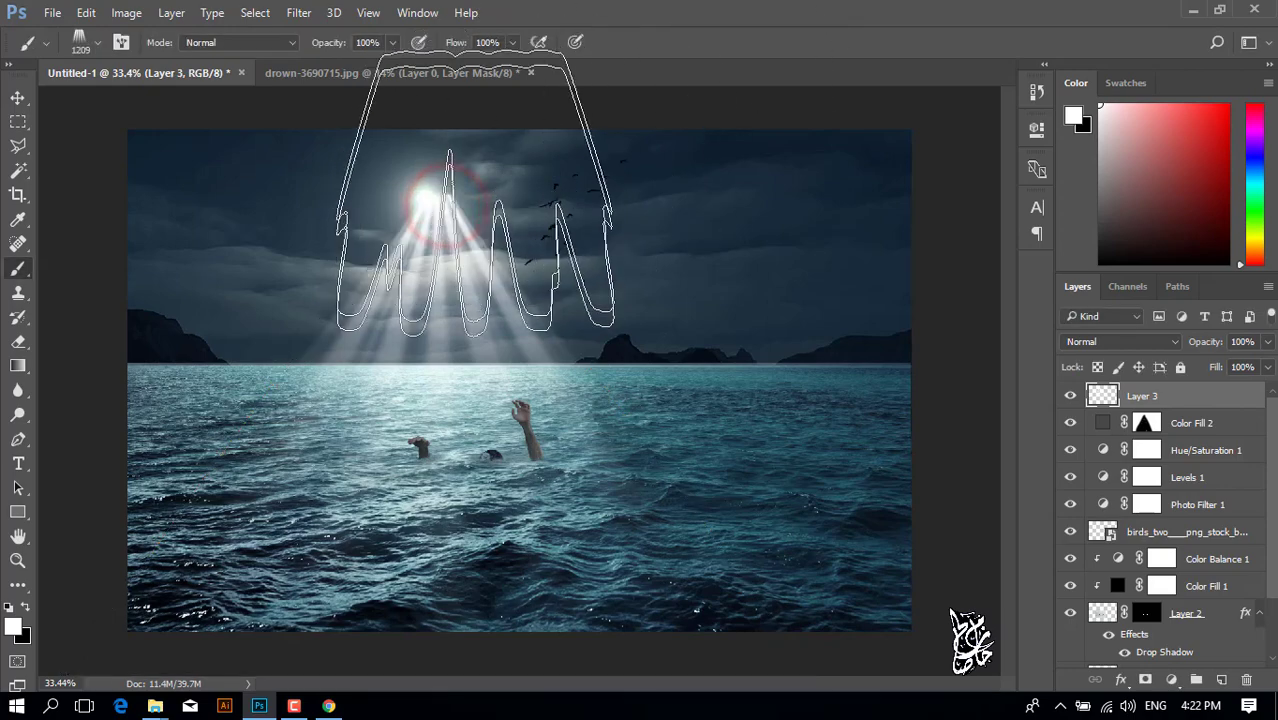
click(17, 97)
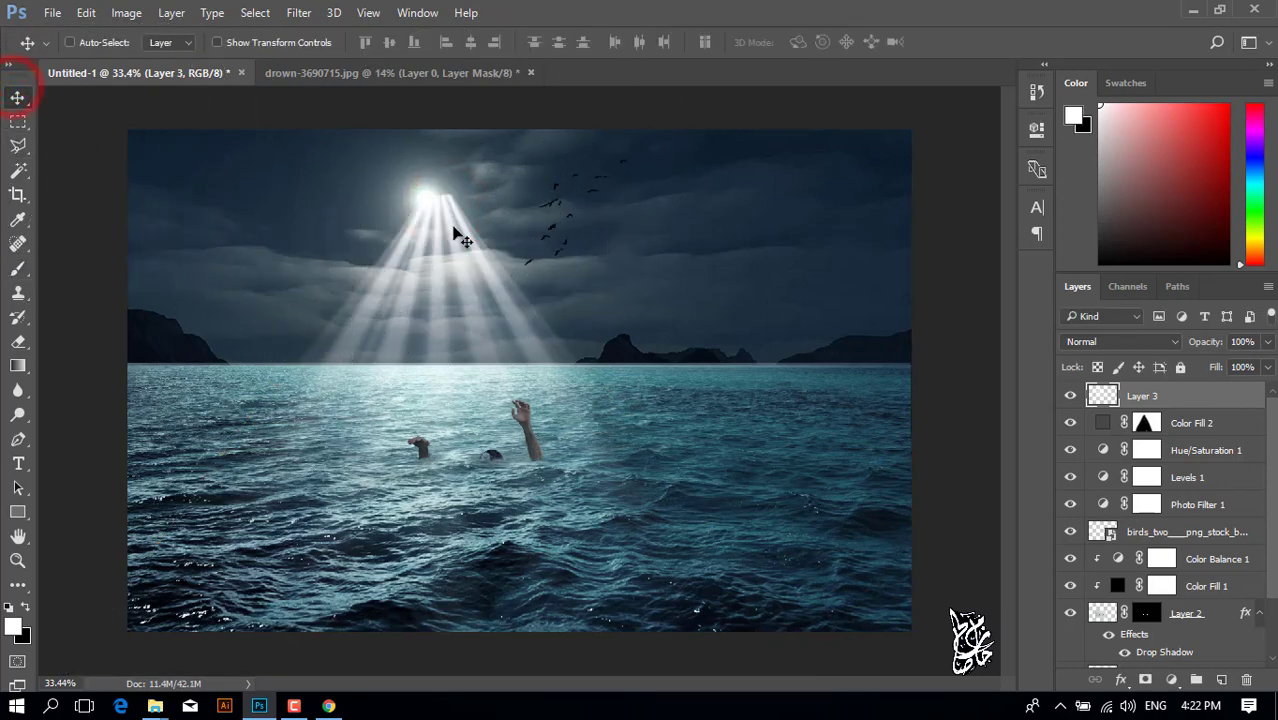
Nudge Layer 3's rays under the moon and blend them in Screen mode at 17% opacity.
drag(455, 233, 444, 236)
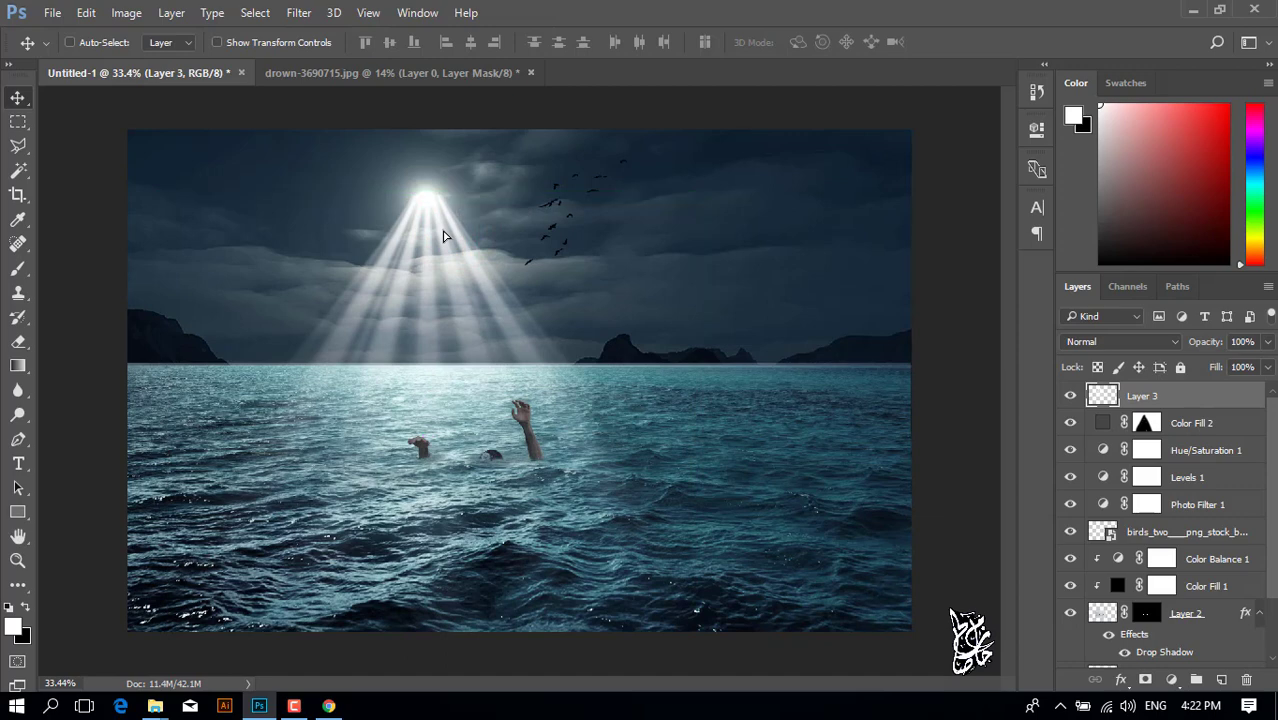
click(1127, 342)
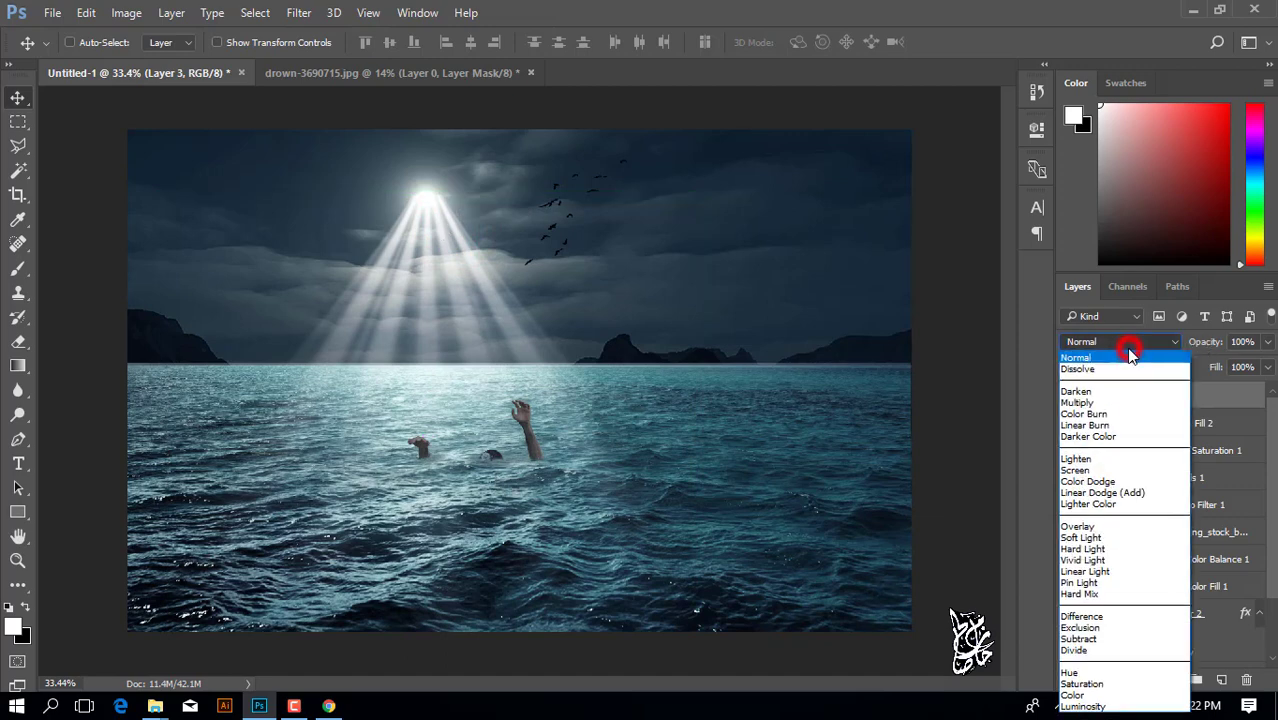
click(1133, 352)
click(1120, 342)
click(1100, 464)
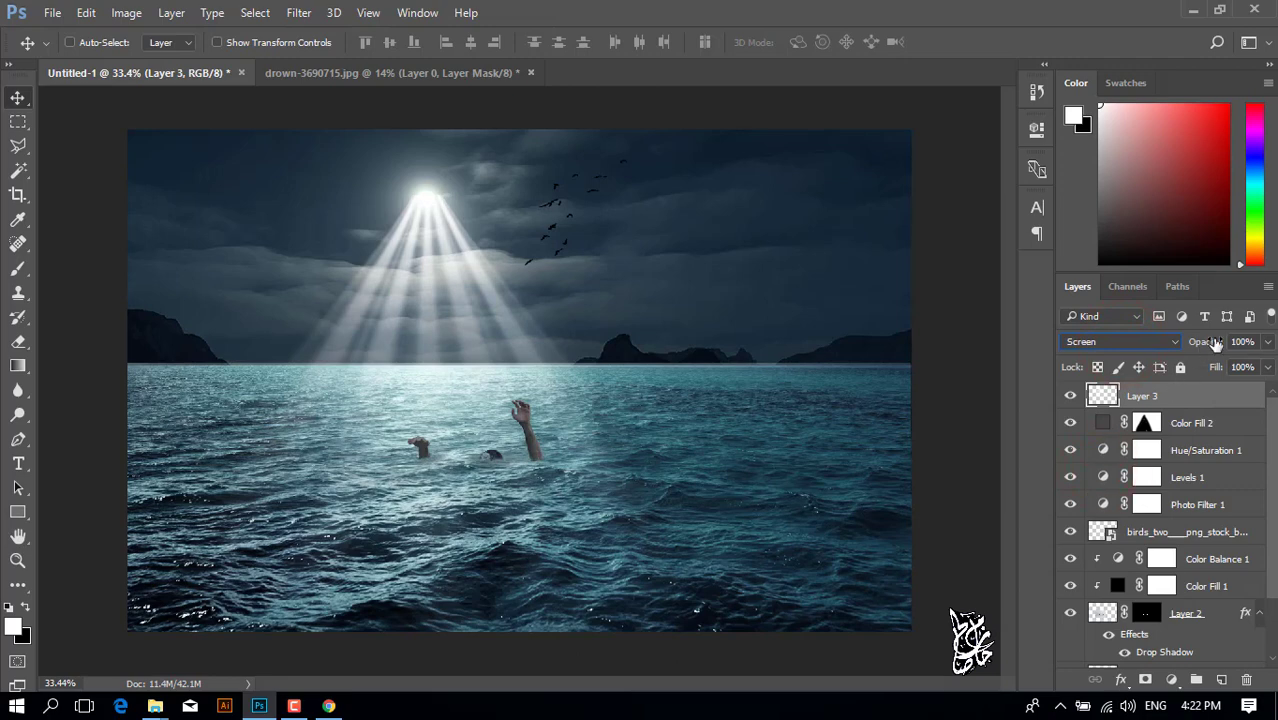
mouse_move(1205, 342)
mouse_down()
mouse_move(1143, 344)
mouse_move(1202, 344)
mouse_up()
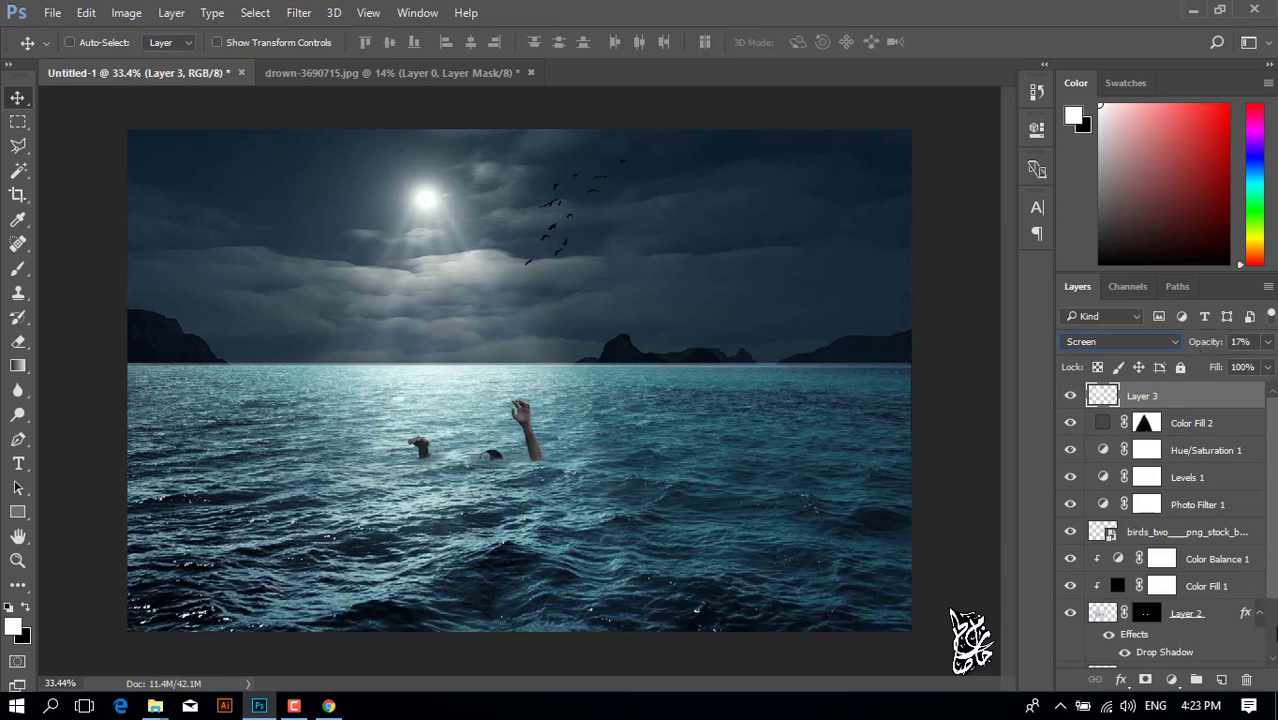
click(1171, 679)
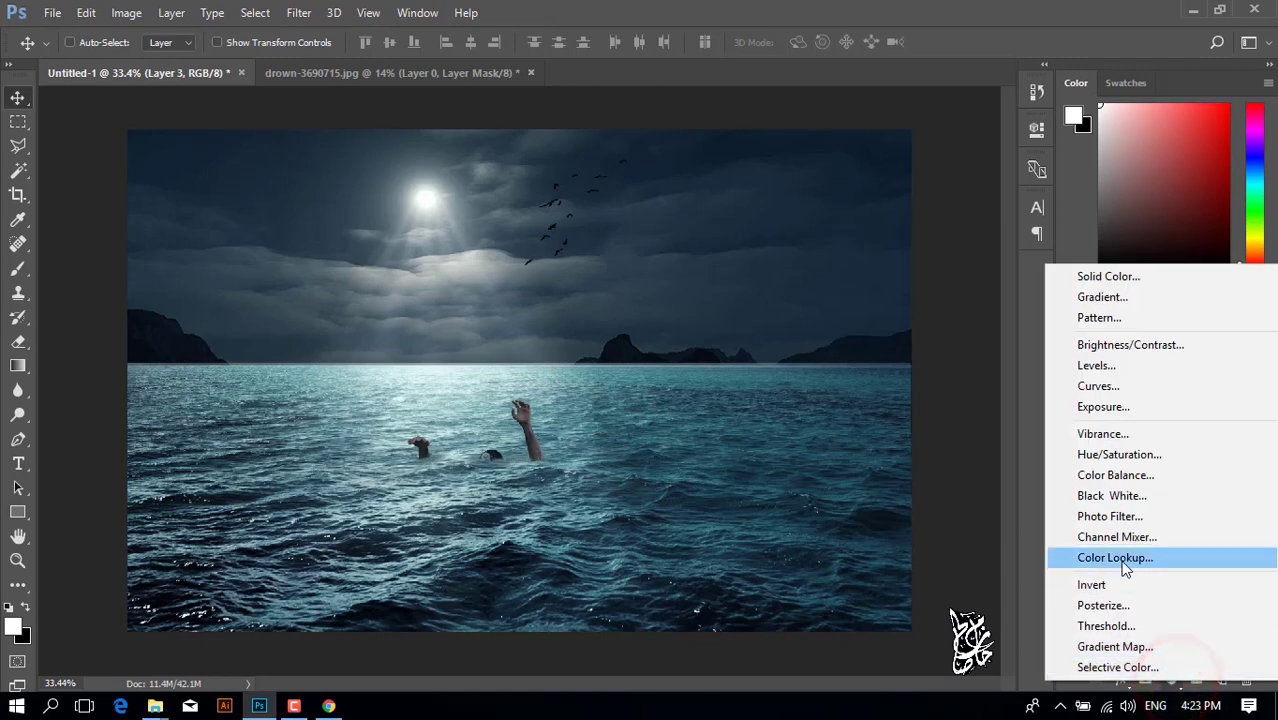
Add a Color Lookup layer using TealOrangePlusContrast.3DL and lower its opacity to 45%.
click(1122, 563)
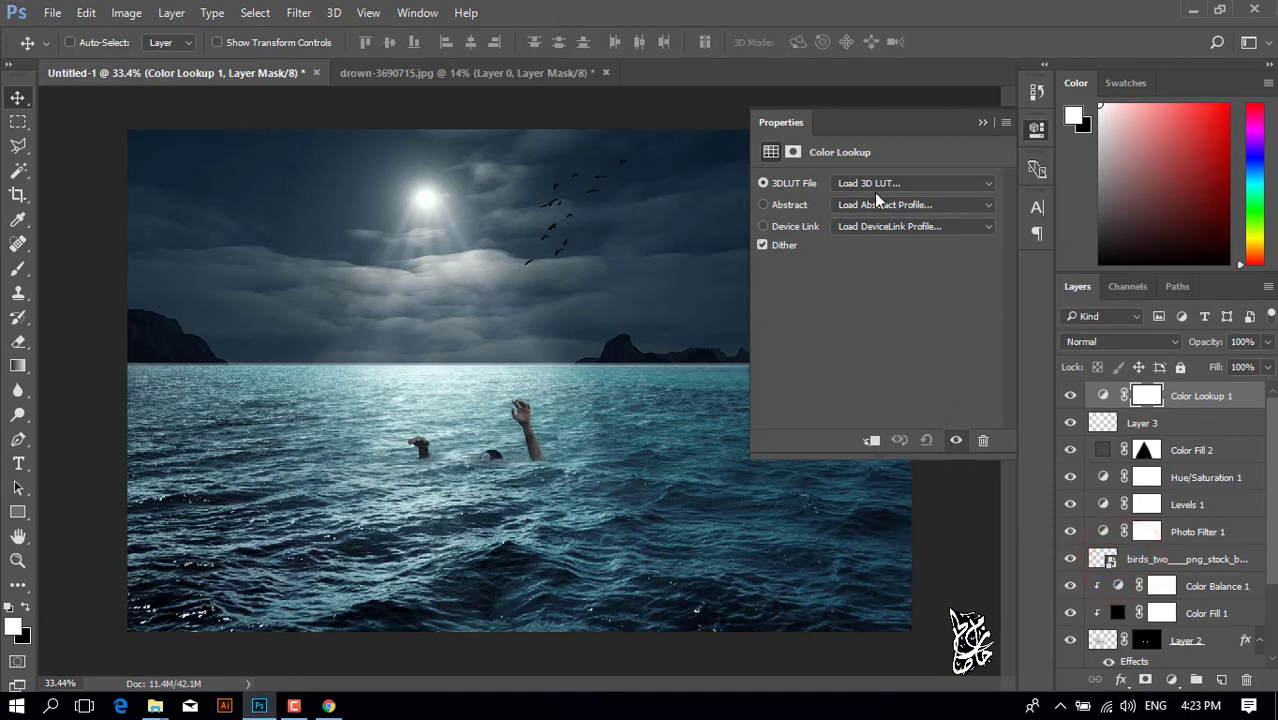
click(876, 186)
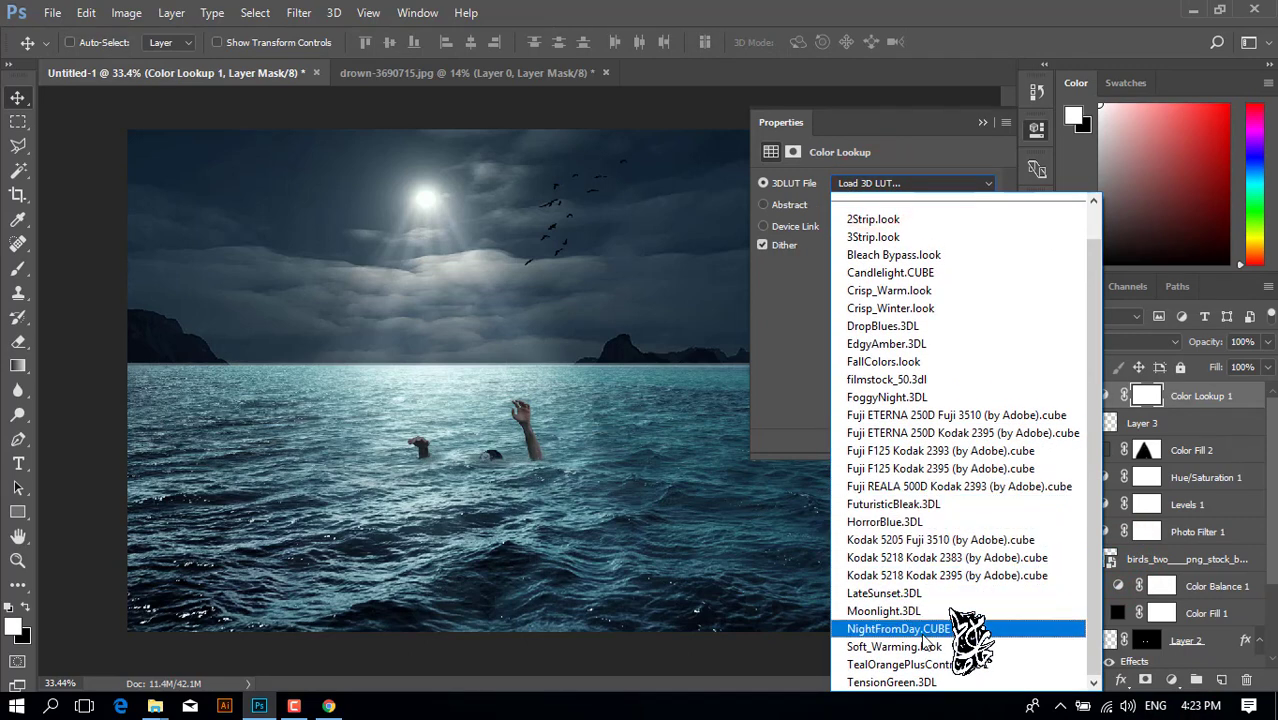
click(900, 664)
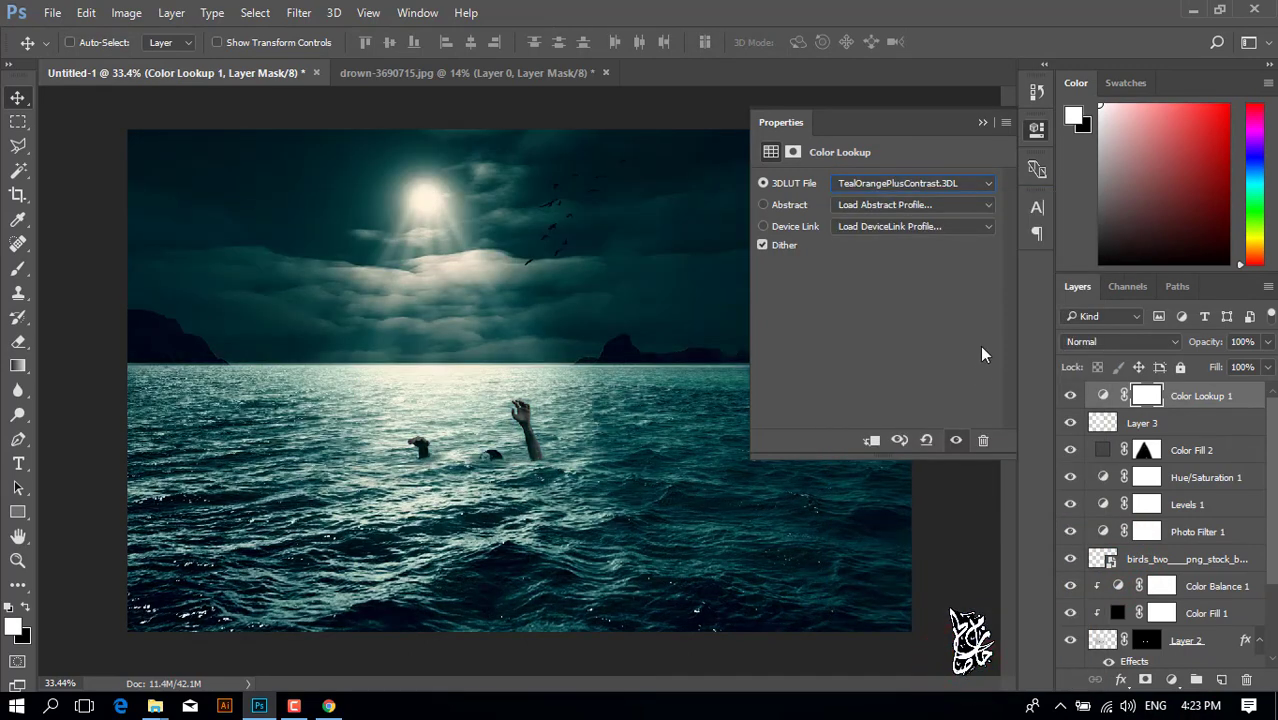
click(983, 122)
click(1267, 341)
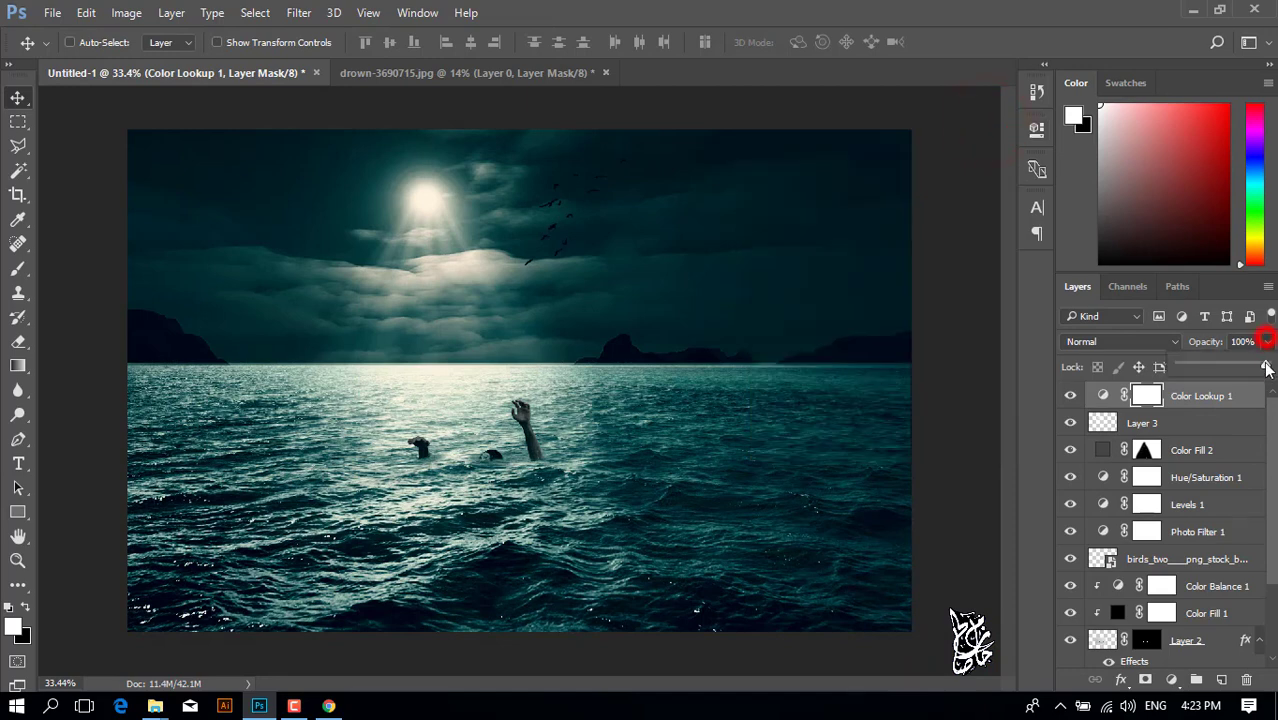
drag(1264, 366, 1224, 368)
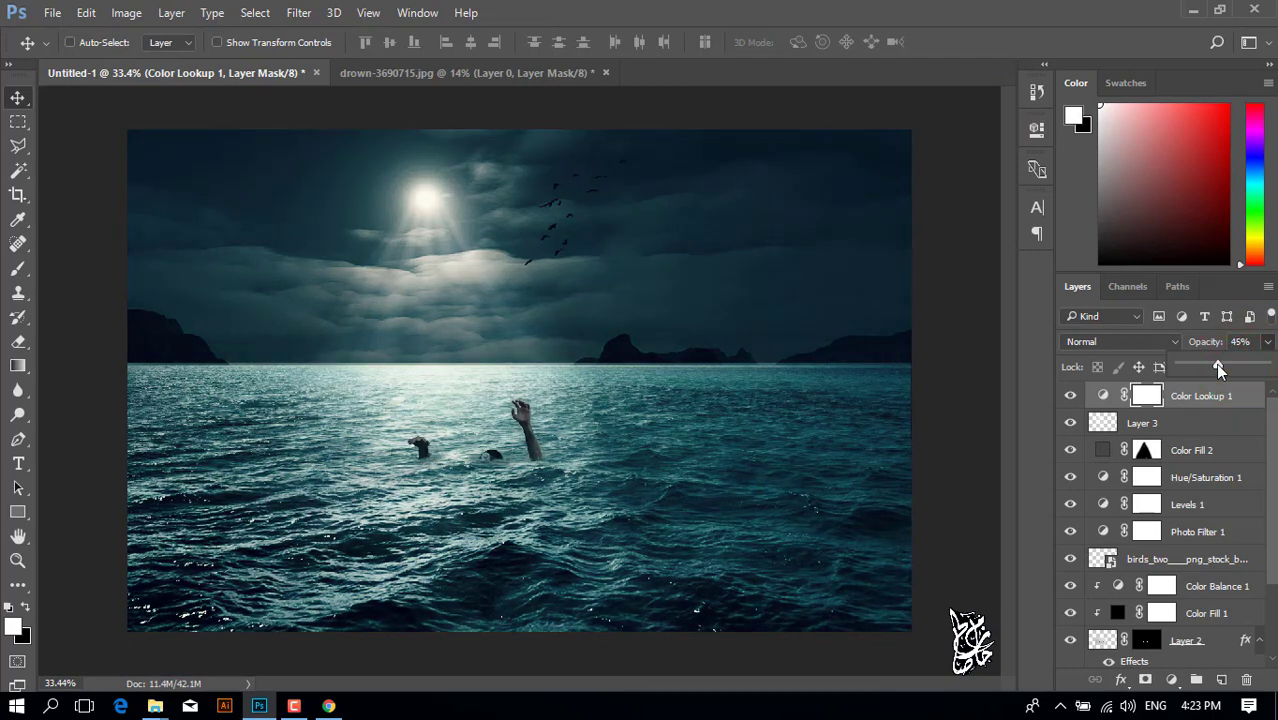
click(1199, 420)
click(1267, 341)
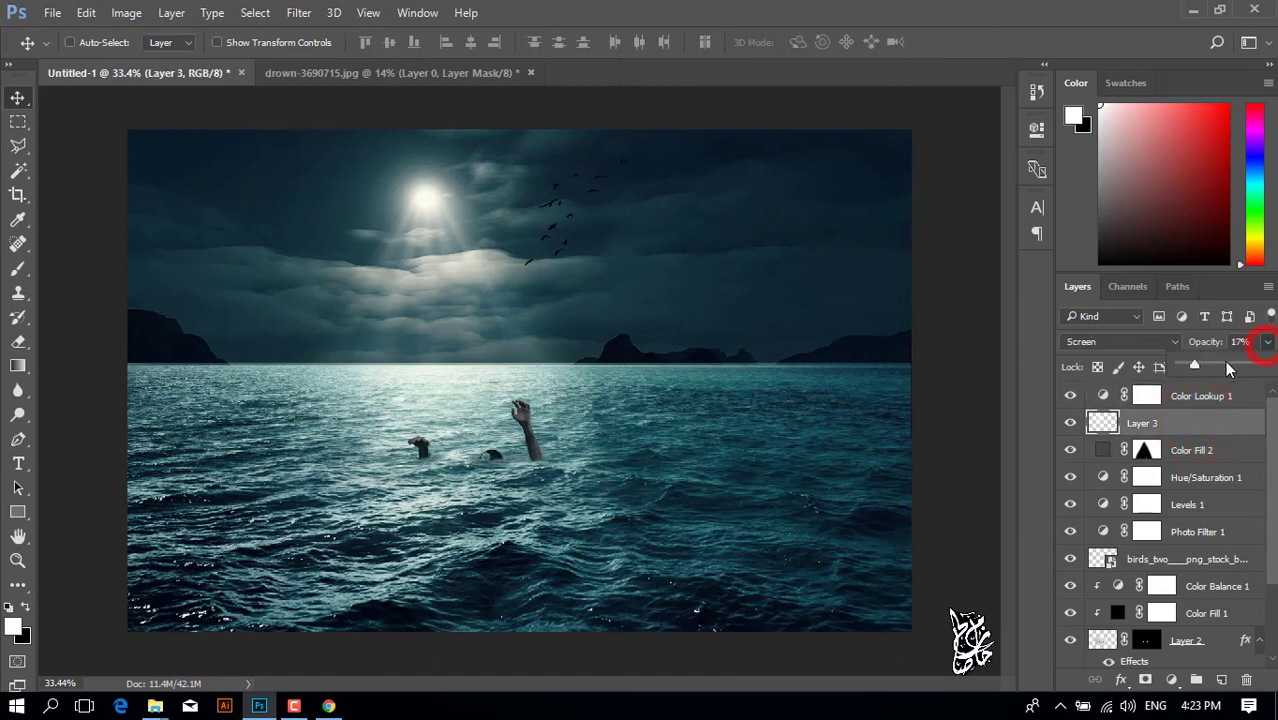